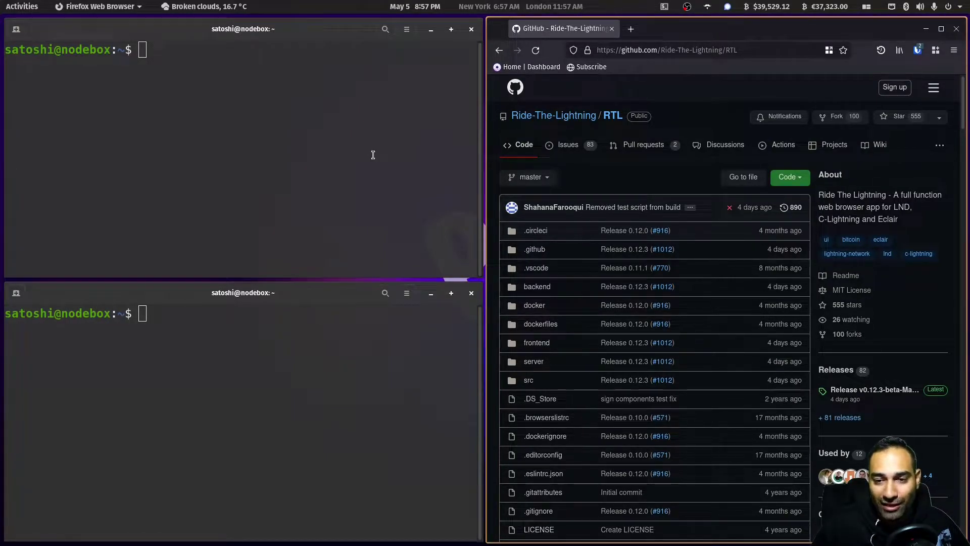
# - Scroll to the README Prerequisites and highlight the synced LND node and Node.js requirements
pyautogui.scroll(-10, 718, 207)
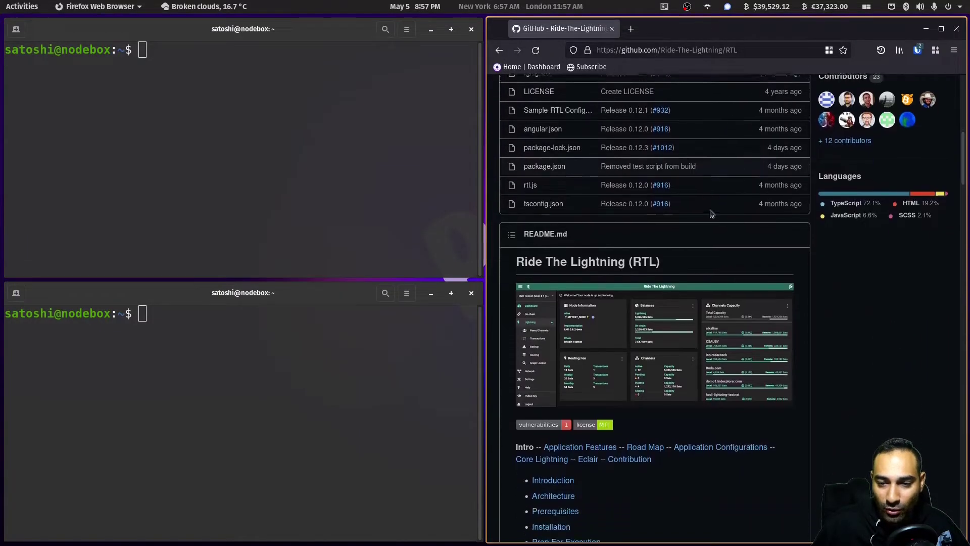
pyautogui.scroll(-3, 711, 213)
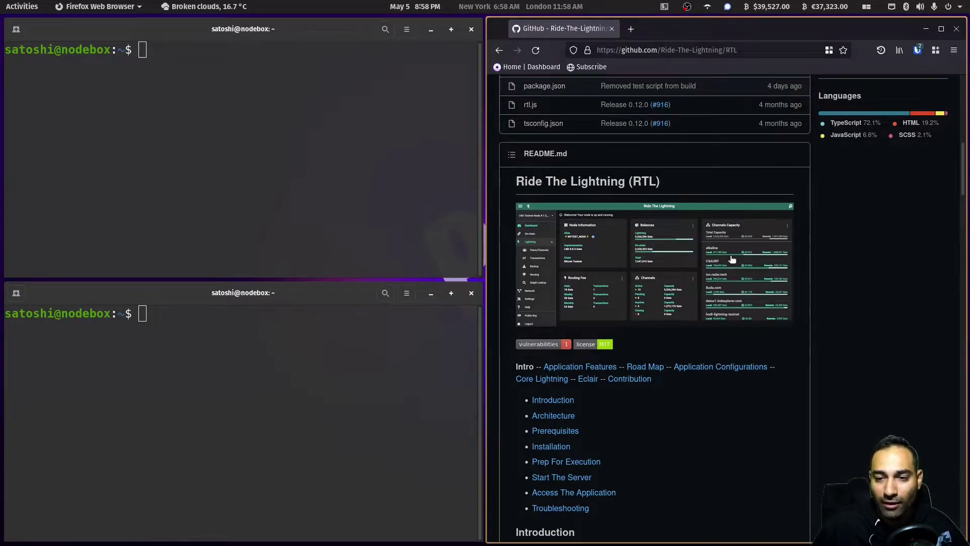
pyautogui.scroll(-12, 732, 259)
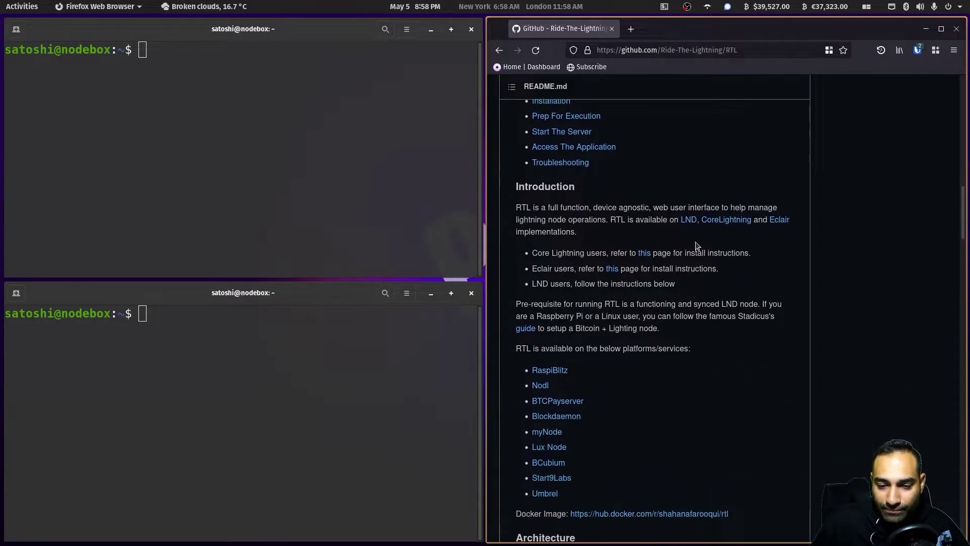
pyautogui.scroll(-20, 696, 246)
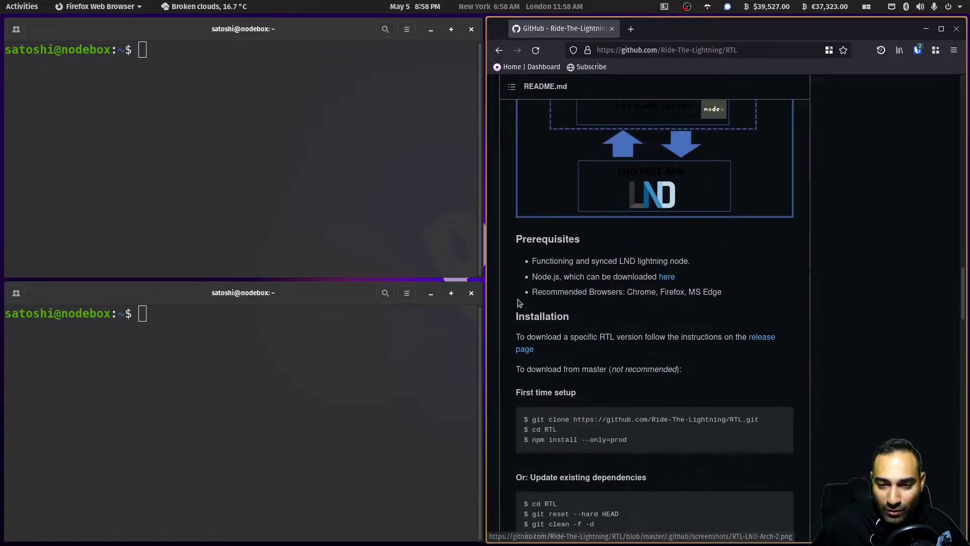
pyautogui.moveTo(532, 263); pyautogui.dragTo(693, 268)
pyautogui.click(693, 268)
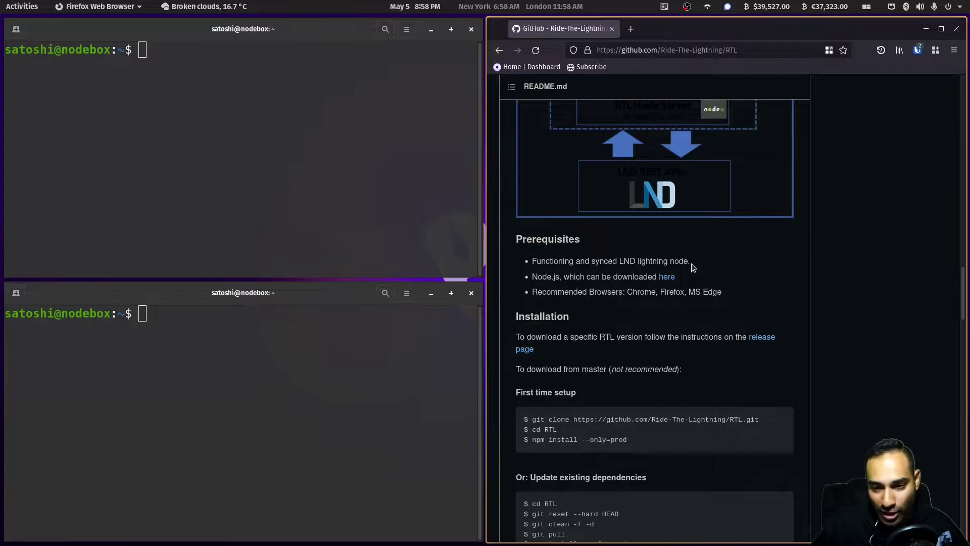
pyautogui.moveTo(532, 277); pyautogui.dragTo(630, 277)
pyautogui.click(659, 276)
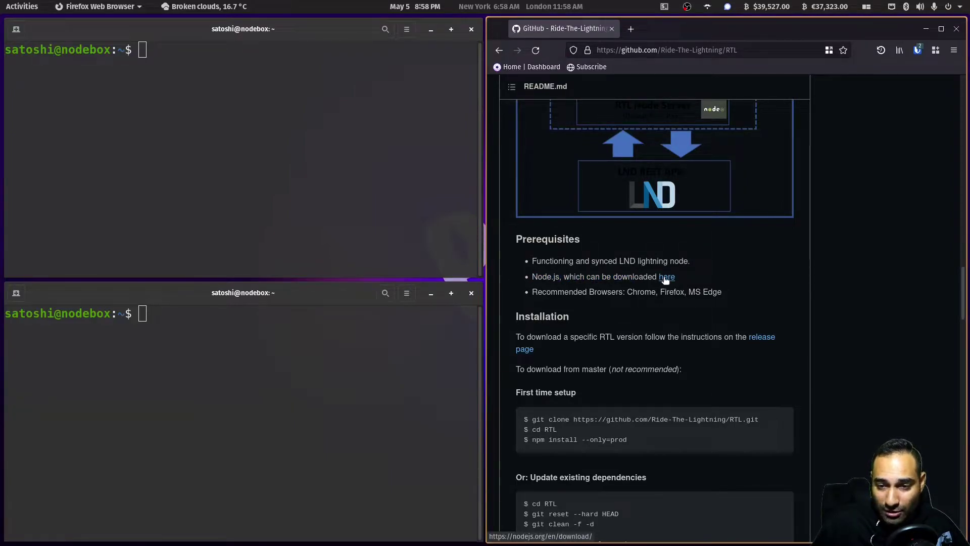
# - Open the Node.js downloads page in a new tab and go to its package-manager installation guide
pyautogui.middleClick(666, 278)
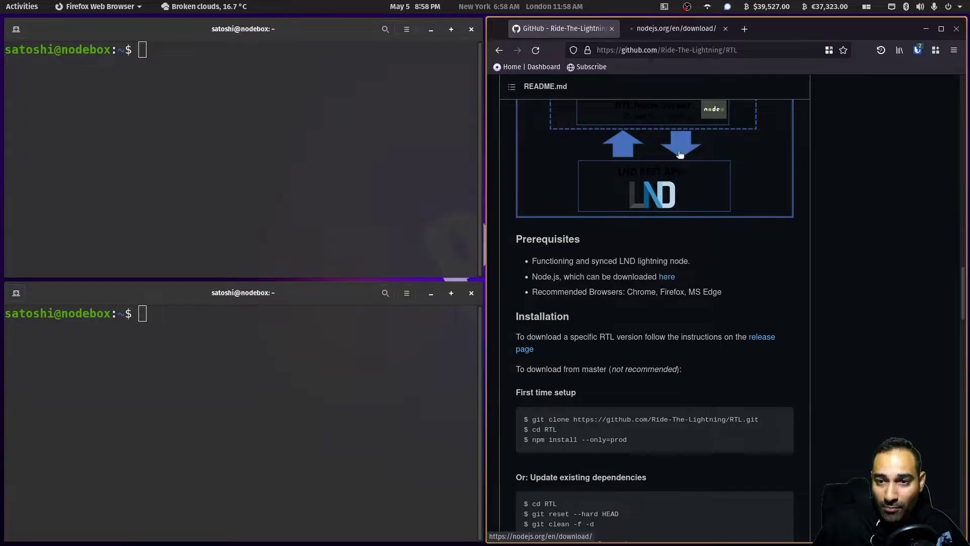
pyautogui.click(668, 30)
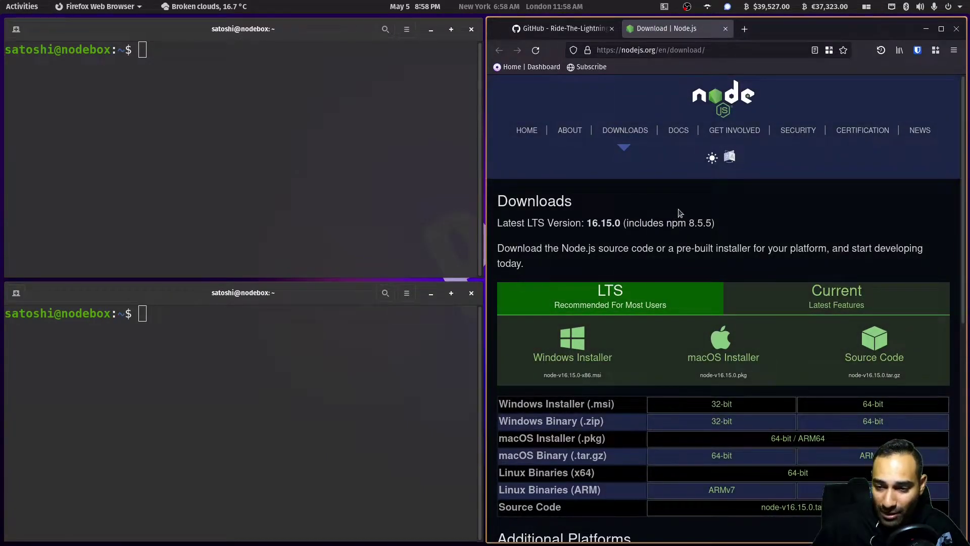
pyautogui.scroll(-3, 681, 212)
pyautogui.scroll(-3, 606, 225)
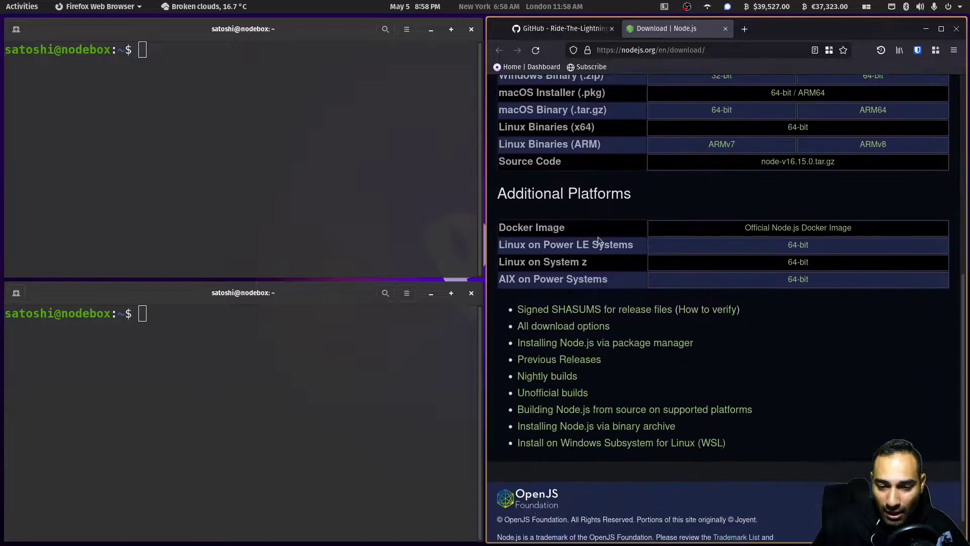
pyautogui.click(612, 347)
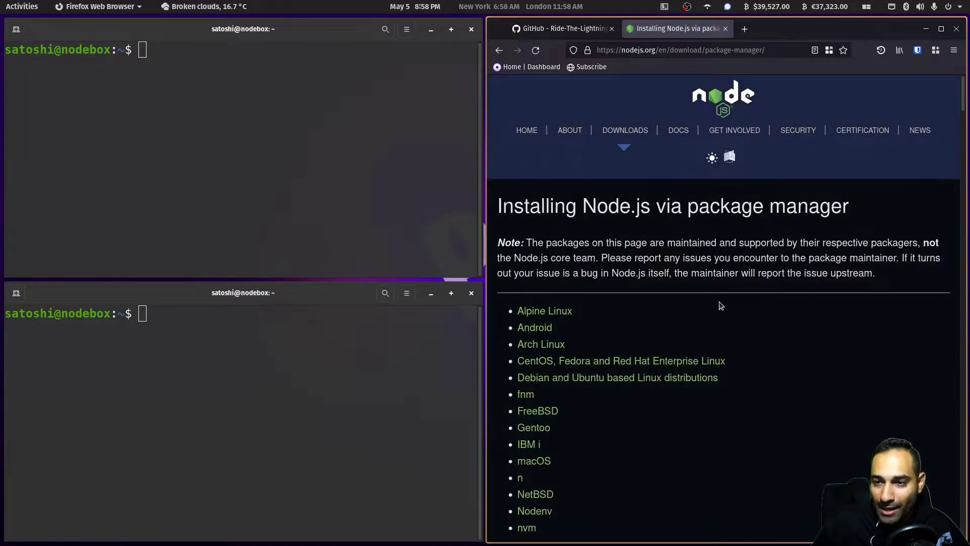
# - Follow Debian/Ubuntu to the NodeSource README's Node.js installation instructions
pyautogui.scroll(-3, 721, 303)
pyautogui.click(555, 264)
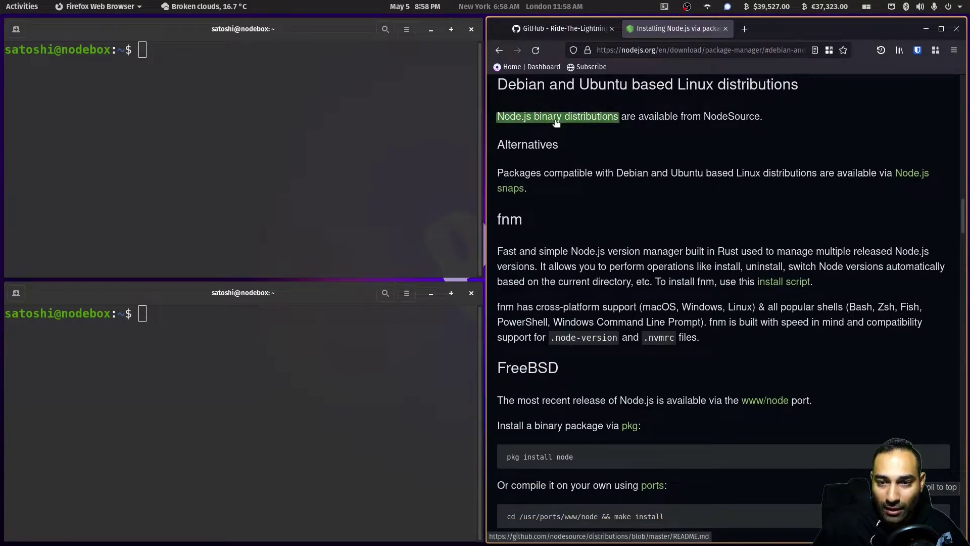
pyautogui.click(556, 119)
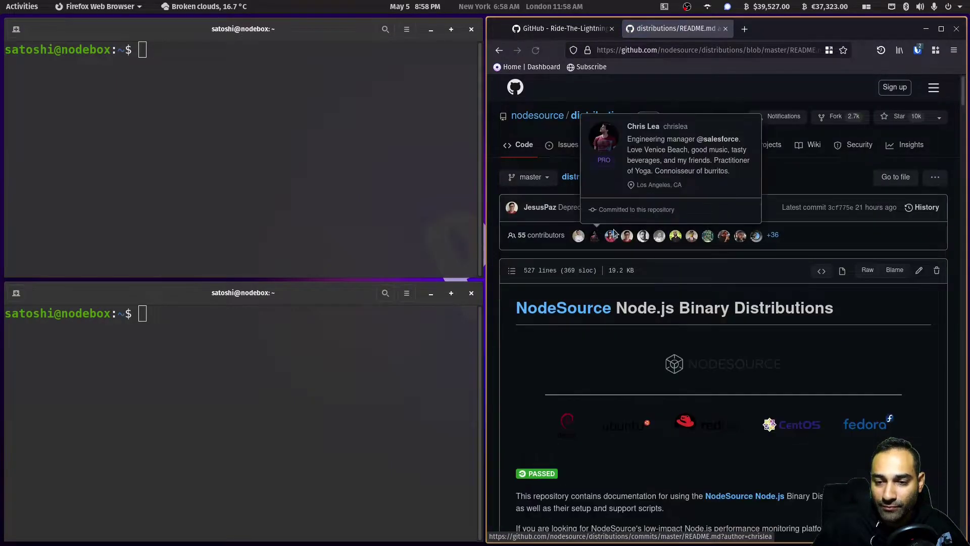
pyautogui.scroll(-10, 659, 332)
pyautogui.scroll(2, 665, 262)
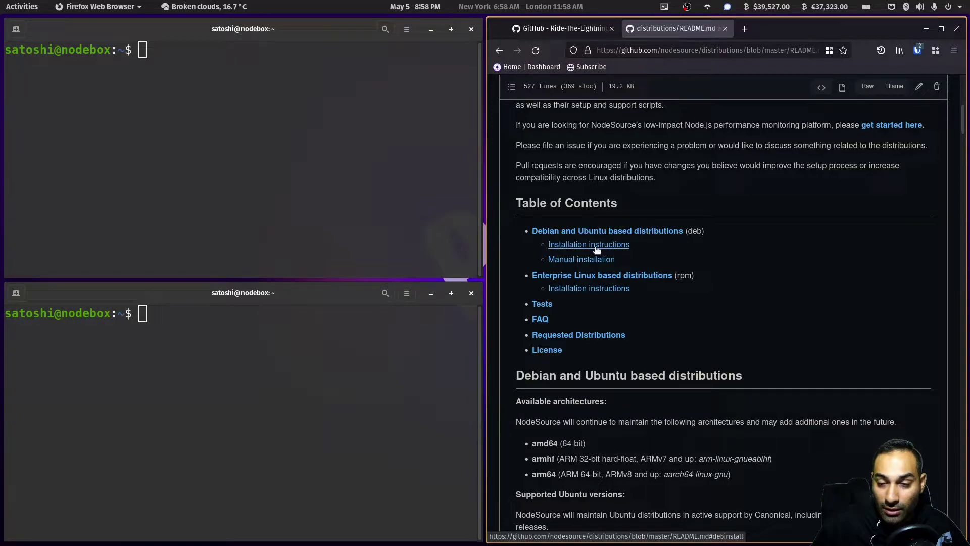
pyautogui.click(596, 247)
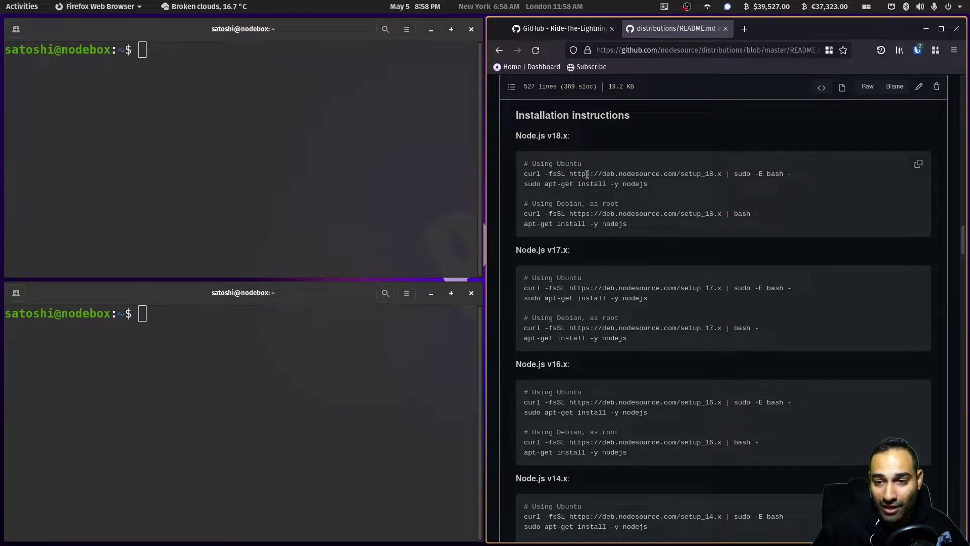
# - Run the NodeSource v18.x setup script with sudo in the top terminal
pyautogui.tripleClick(587, 174)
pyautogui.hotkey('ctrl', 'c')
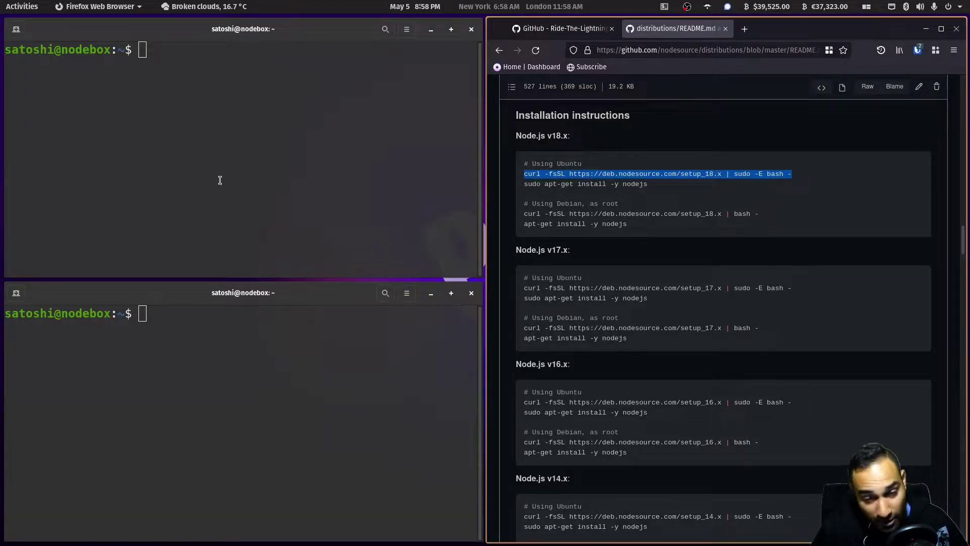
pyautogui.click(237, 98)
pyautogui.hotkey('ctrl', 'shift', 'v')
pyautogui.press('Return')
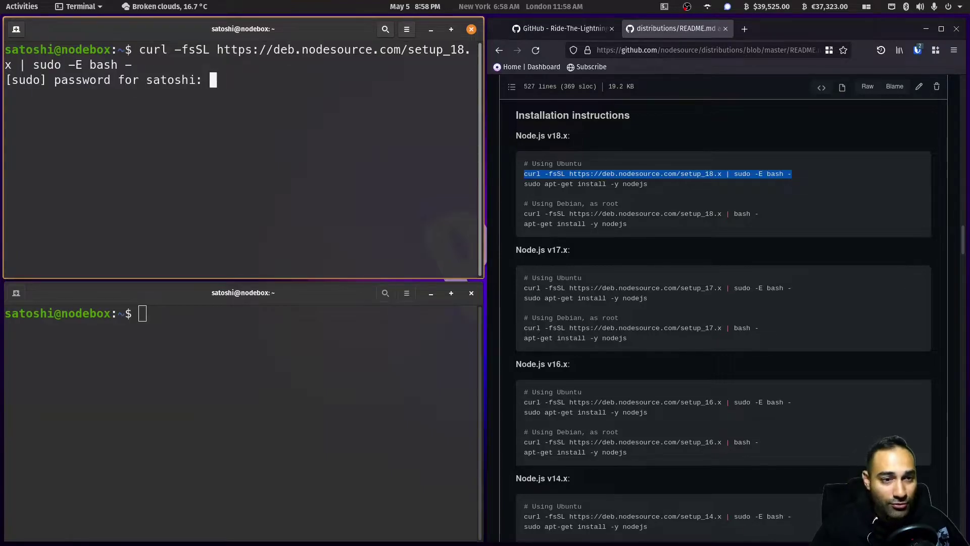
pyautogui.press('Return')
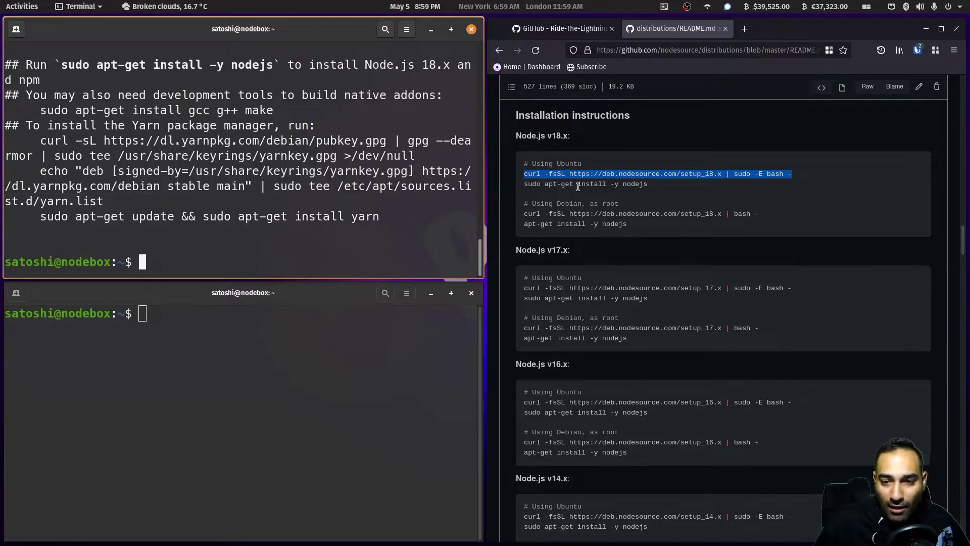
# - Install nodejs 18.1.0 with sudo apt-get install -y nodejs and confirm restarting affected services
pyautogui.tripleClick(578, 185)
pyautogui.click(232, 244)
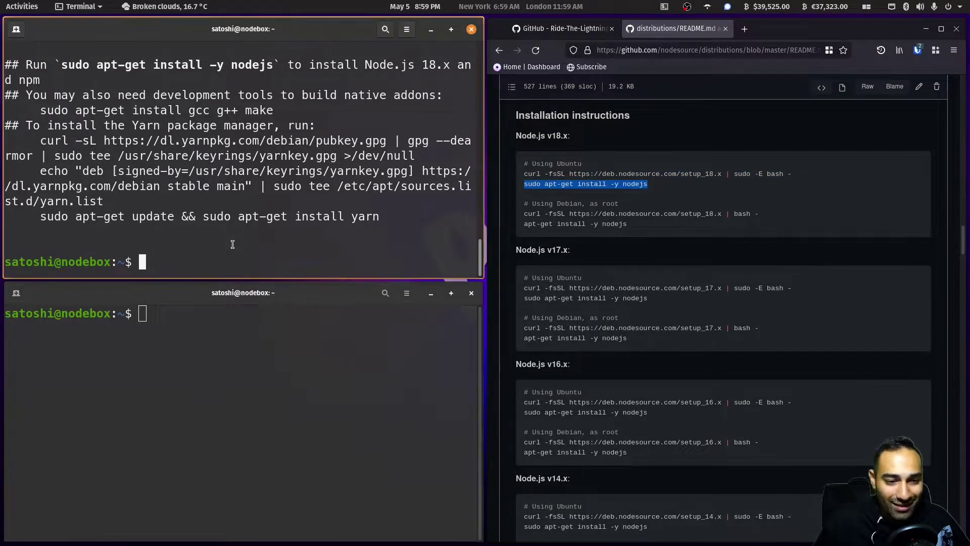
pyautogui.write('sudo apt-get install -y nodejs')
pyautogui.press('Return')
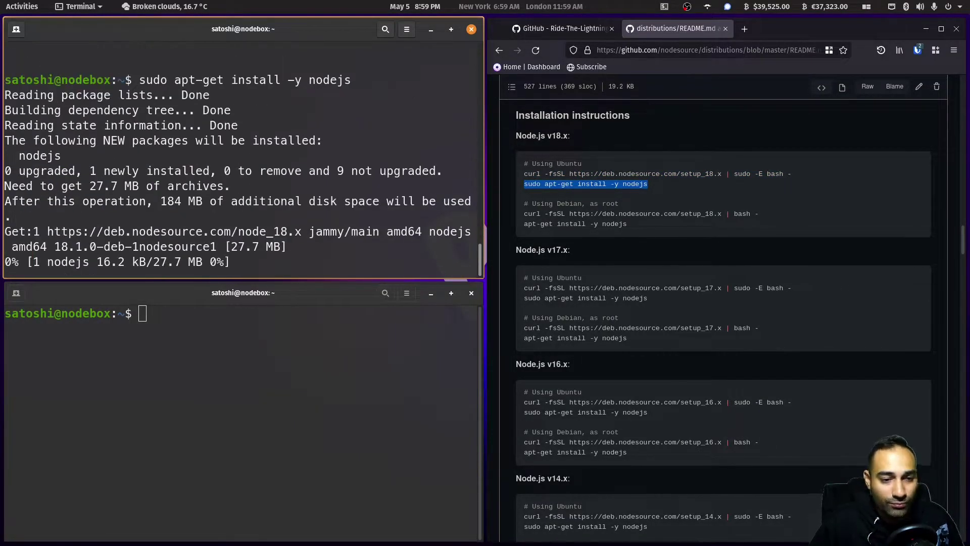
pyautogui.press('Down')
pyautogui.press('Down')
pyautogui.press('Down')
pyautogui.press('Down')
pyautogui.press('Down')
pyautogui.press('Down')
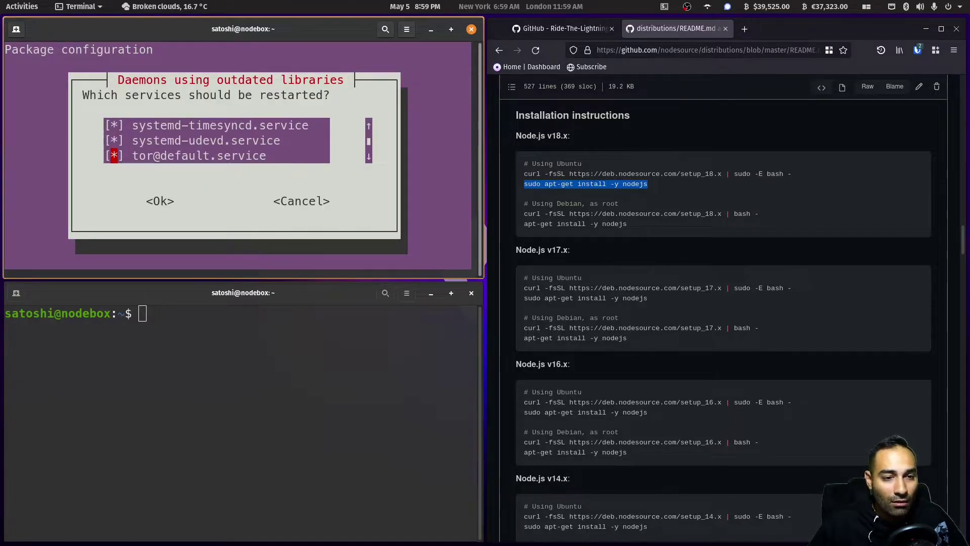
pyautogui.press('Tab')
pyautogui.press('Return')
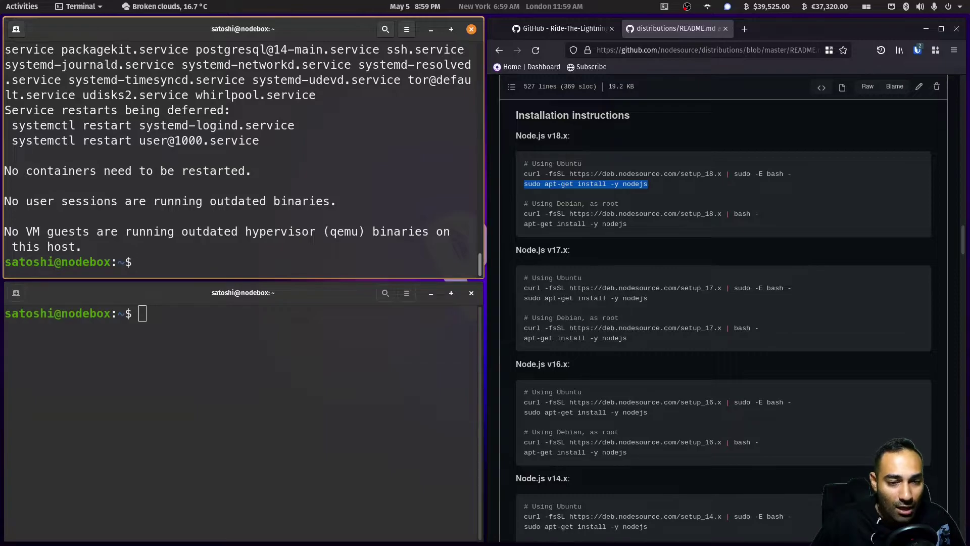
pyautogui.click(561, 28)
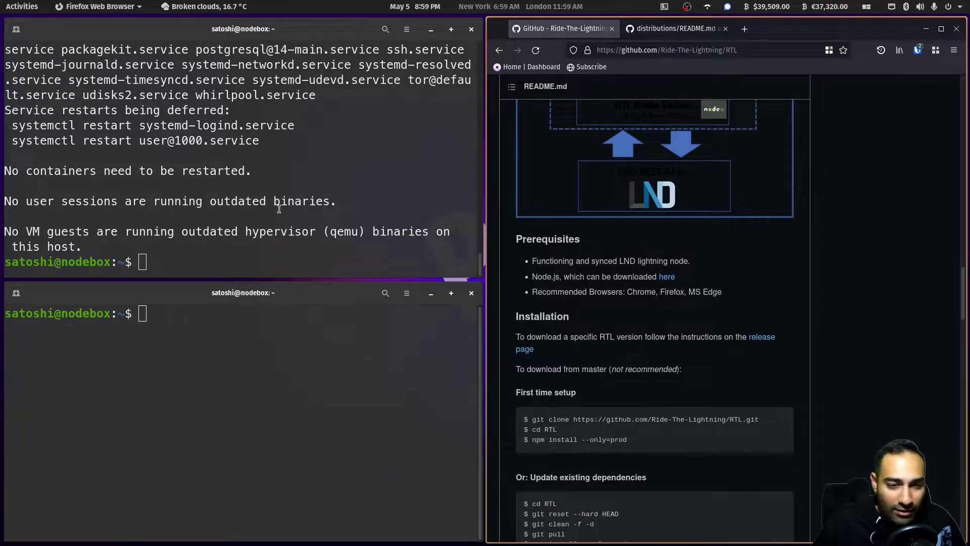
# - Run npm --version in the top terminal, confirming npm 8.8.0
pyautogui.click(248, 252)
pyautogui.write('npm --version')
pyautogui.press('Return')
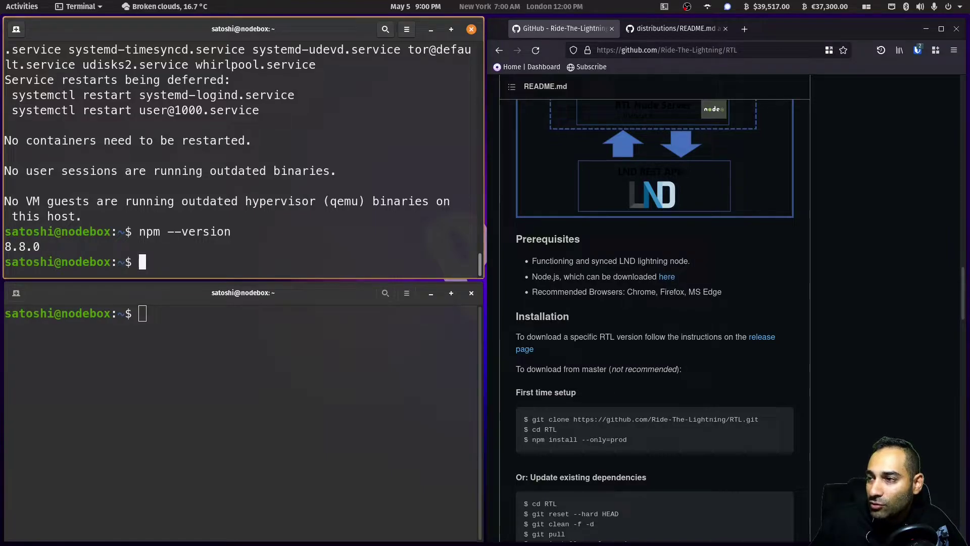
# - Create the .npm-global folder in home and confirm it in the ll listing
pyautogui.hotkey('alt', 'Tab')
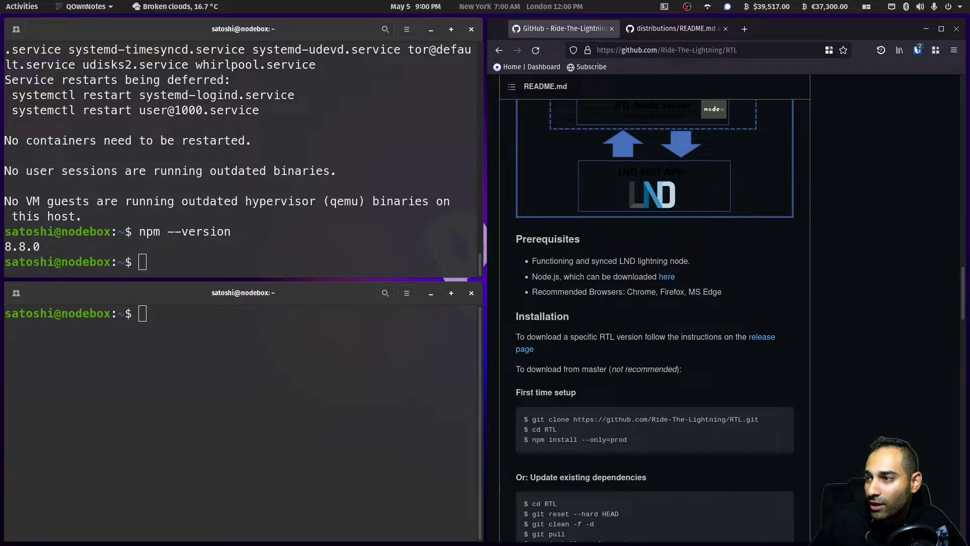
pyautogui.hotkey('alt', 'Tab')
pyautogui.write('mkdir ~/.npm-global')
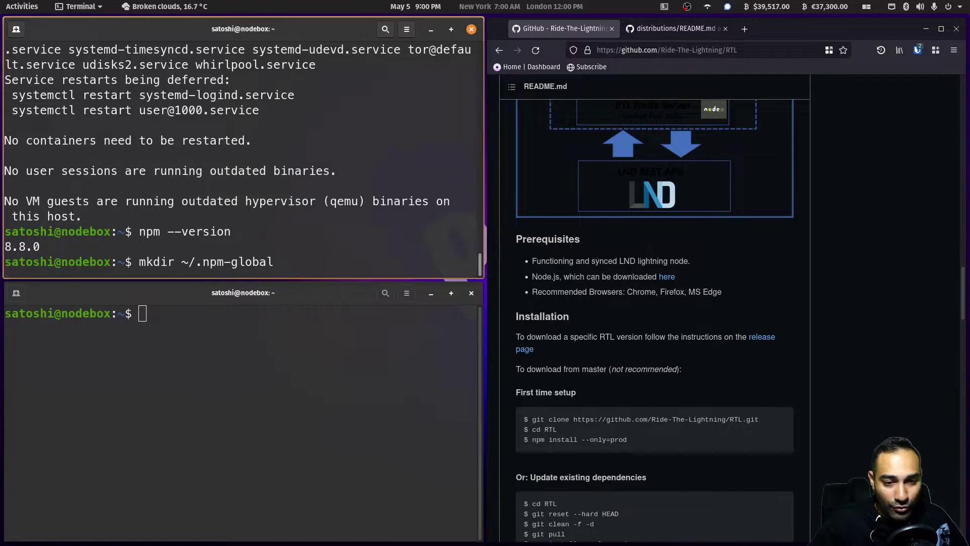
pyautogui.press('Return')
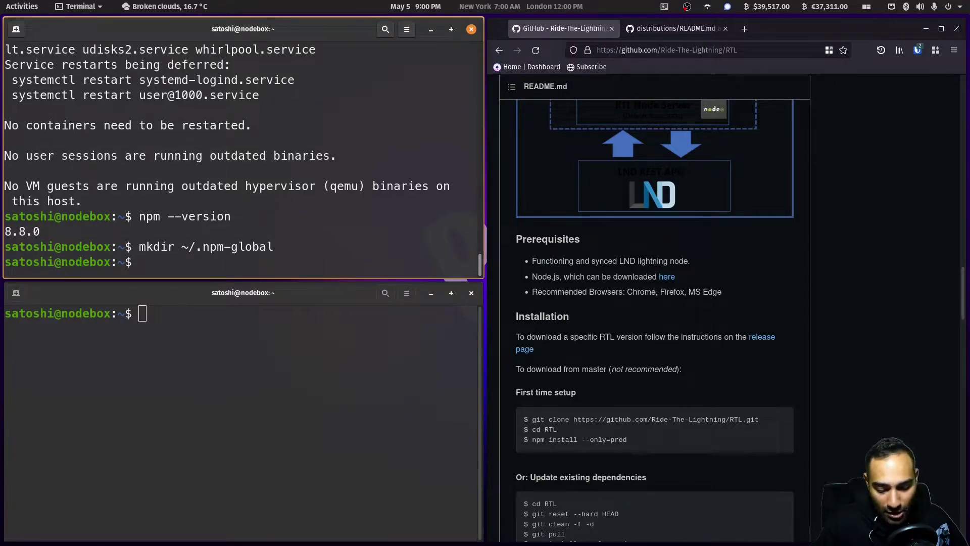
pyautogui.write('ll')
pyautogui.press('Return')
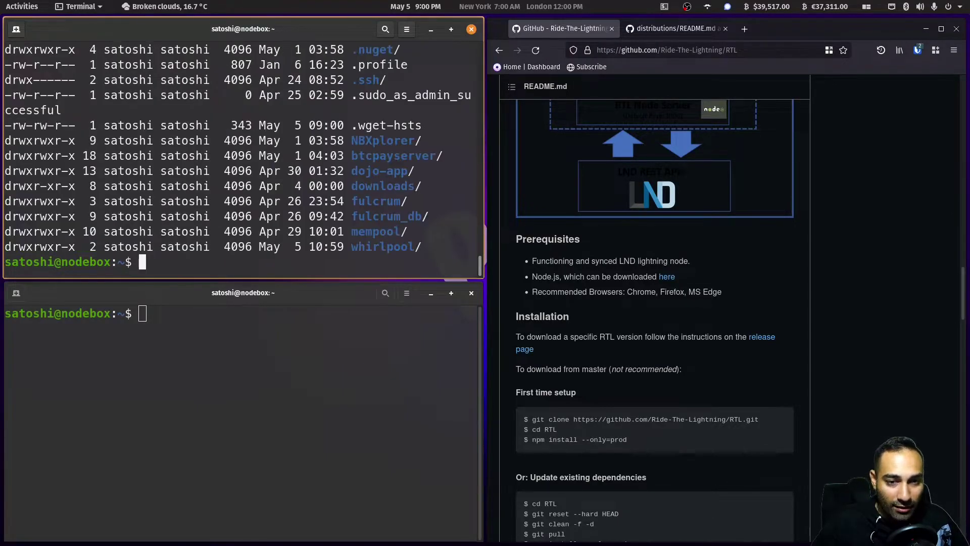
pyautogui.scroll(2, 349, 175)
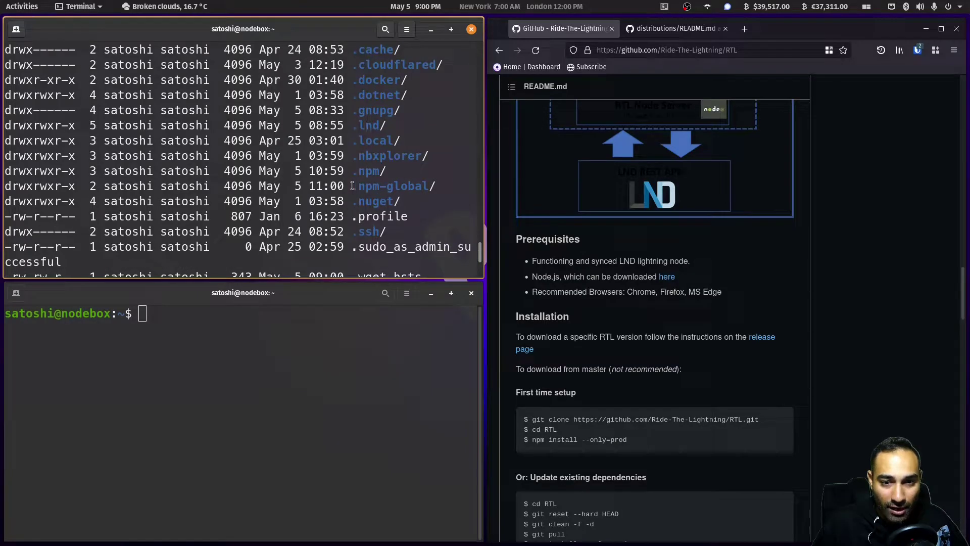
pyautogui.moveTo(356, 186); pyautogui.dragTo(429, 186)
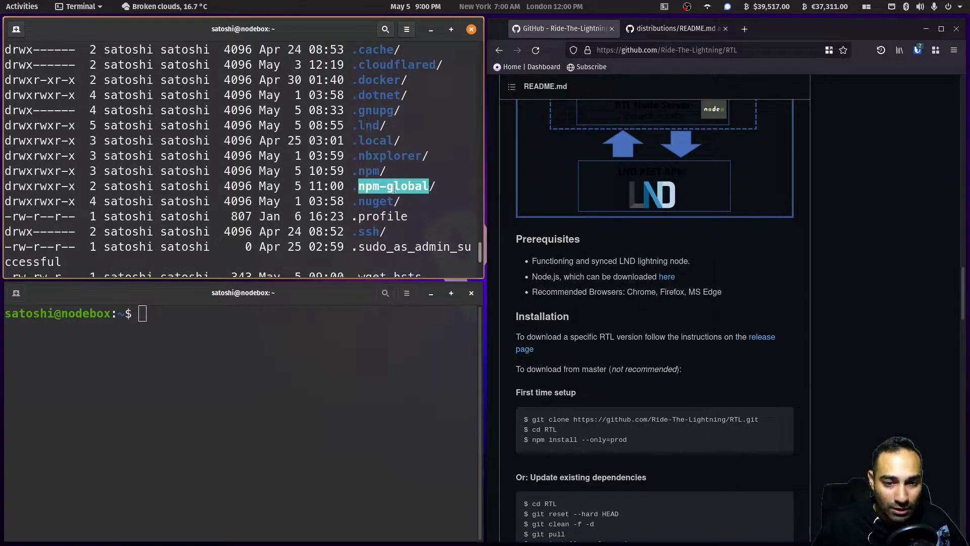
pyautogui.scroll(-4, 411, 187)
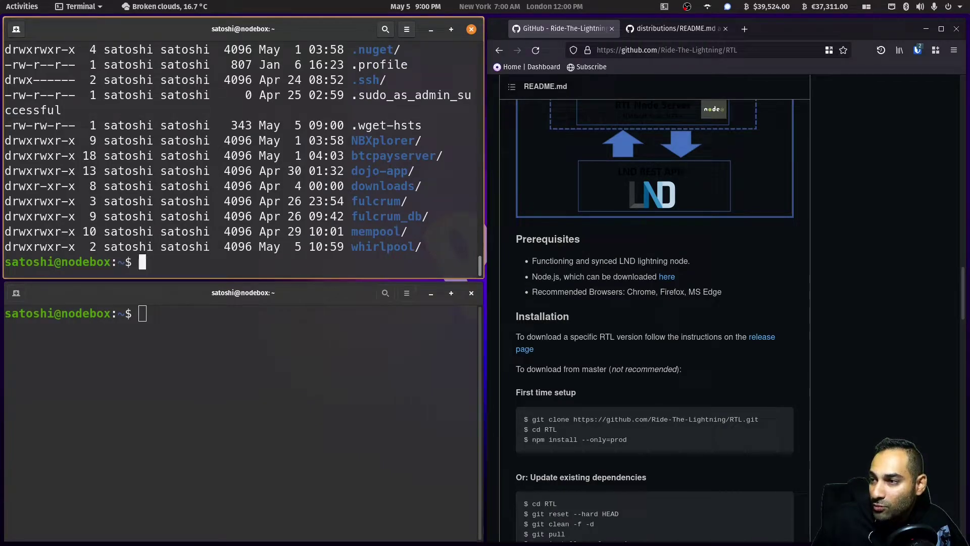
# - Paste npm config set prefix '~/.npm-global' at the terminal prompt without running it
pyautogui.hotkey('alt', 'Tab')
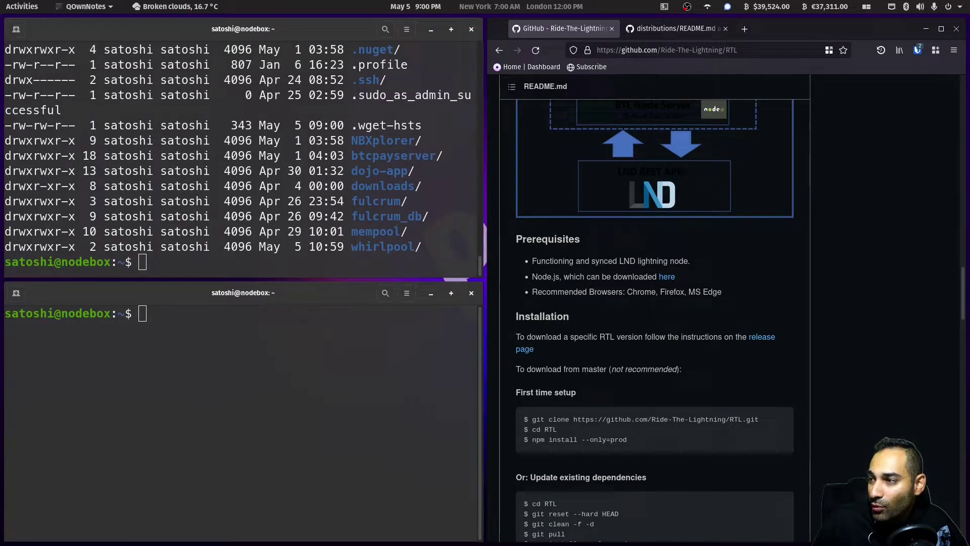
pyautogui.rightClick(187, 260)
pyautogui.click(207, 296)
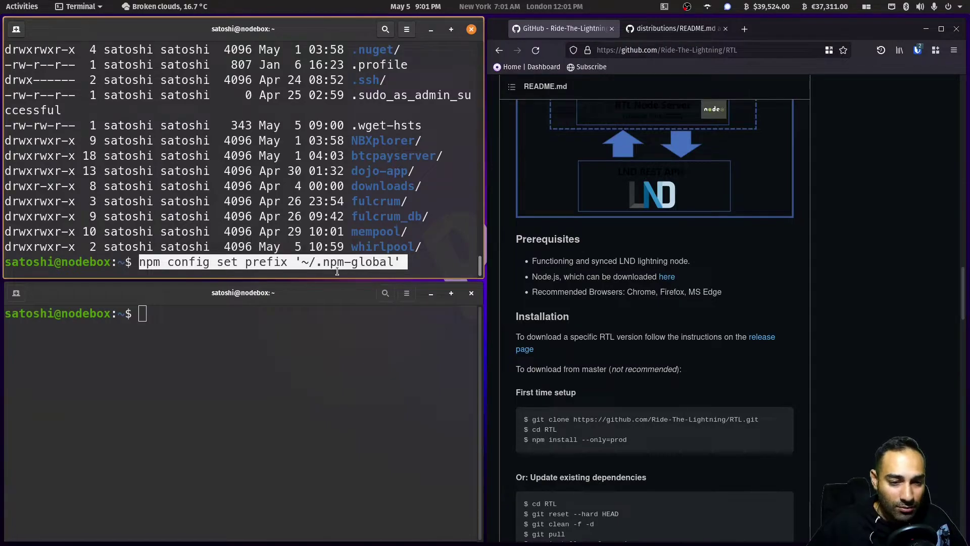
# - Set npm's prefix to ~/.npm-global and open .profile in nano below the PATH block
pyautogui.press('Return')
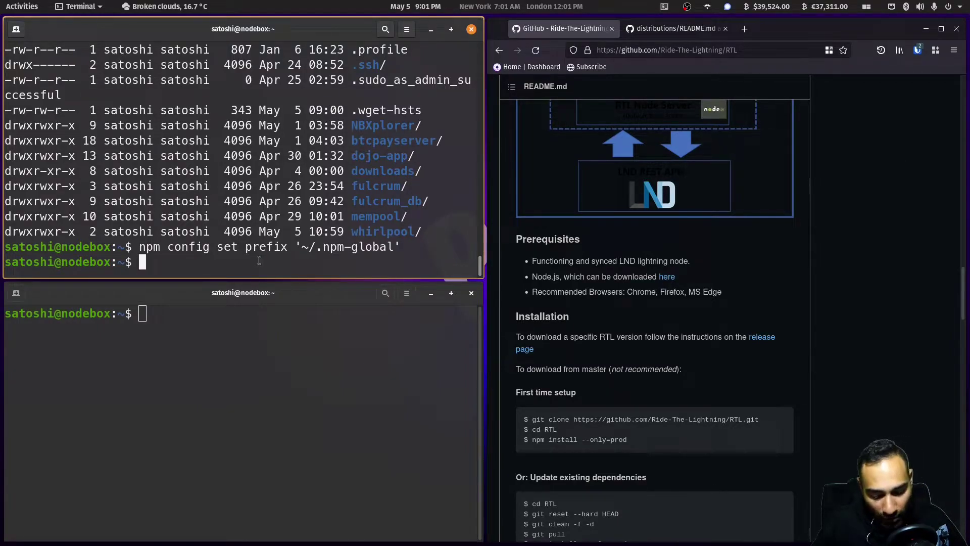
pyautogui.write('nano .')
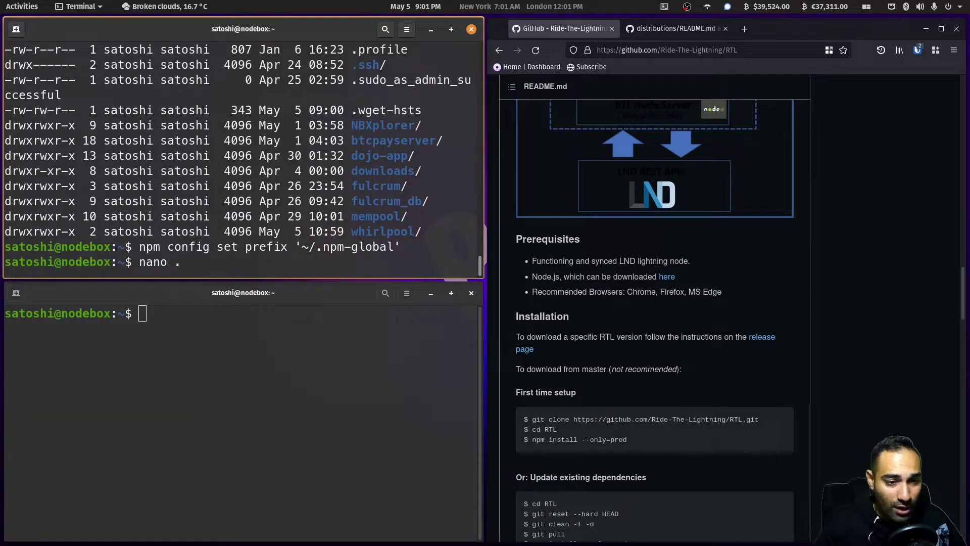
pyautogui.write('pr')
pyautogui.press('Tab')
pyautogui.press('Return')
pyautogui.press('pagedown')
pyautogui.press('pagedown')
pyautogui.press('pagedown')
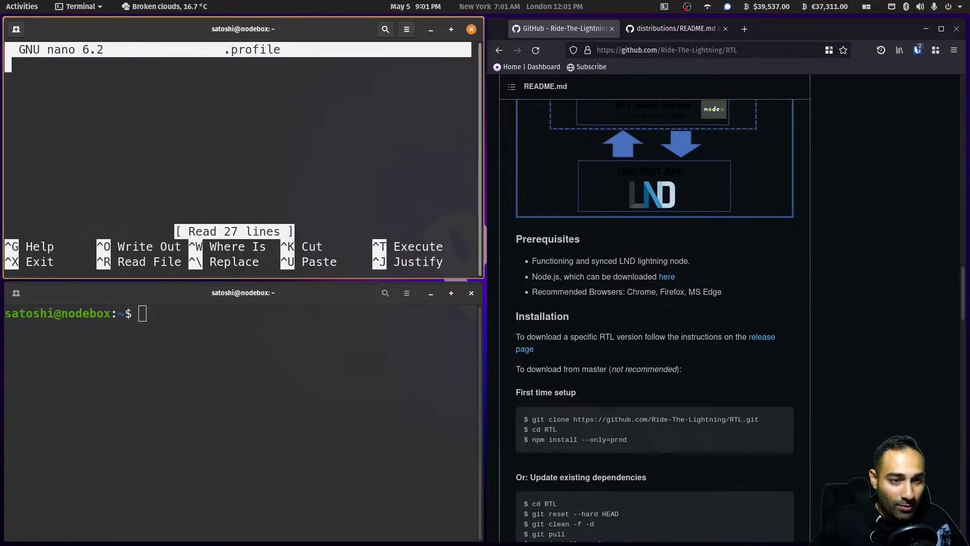
pyautogui.press('Up')
pyautogui.press('Up')
pyautogui.press('Up')
pyautogui.press('Up')
pyautogui.press('Down')
pyautogui.press('Down')
pyautogui.press('Down')
pyautogui.press('Down')
# - Add export PATH=~/.npm-global/bin:$PATH to .profile, save it, and reload it with source
pyautogui.hotkey('alt', 'Tab')
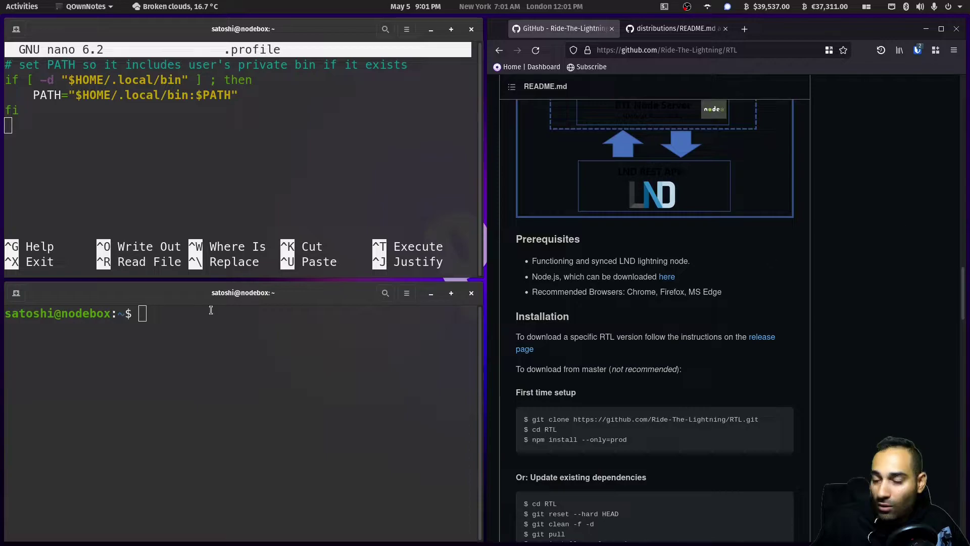
pyautogui.click(80, 167)
pyautogui.rightClick(80, 167)
pyautogui.click(83, 162)
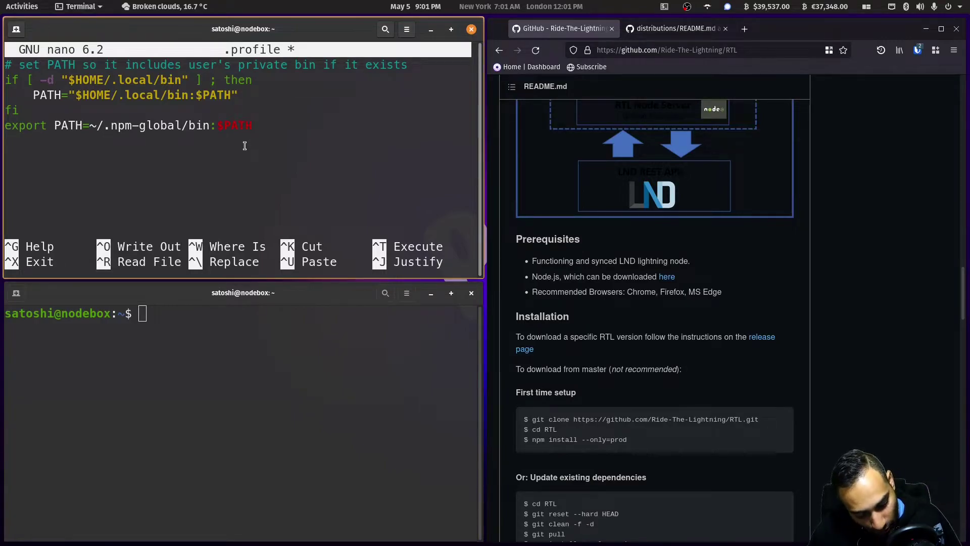
pyautogui.hotkey('ctrl', 'x')
pyautogui.press('y')
pyautogui.press('Return')
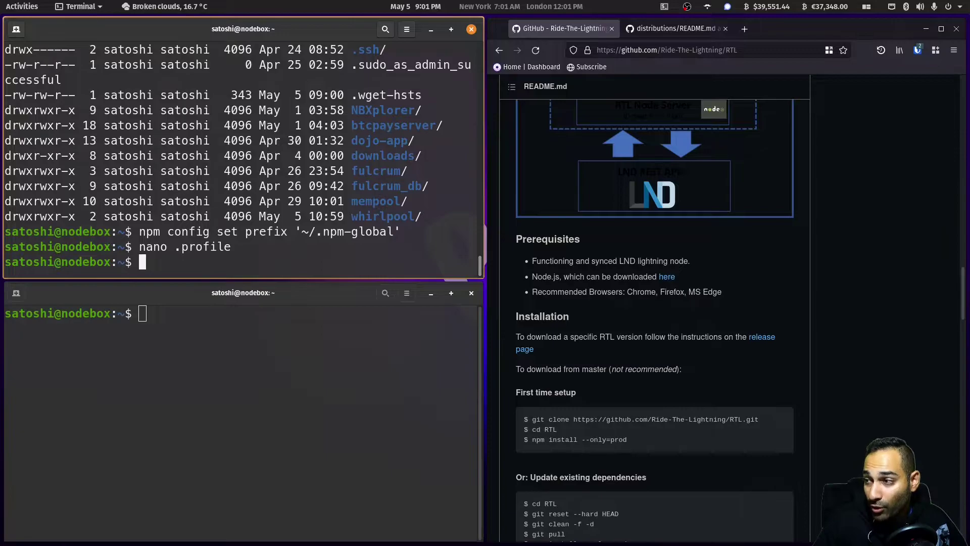
pyautogui.write('source')
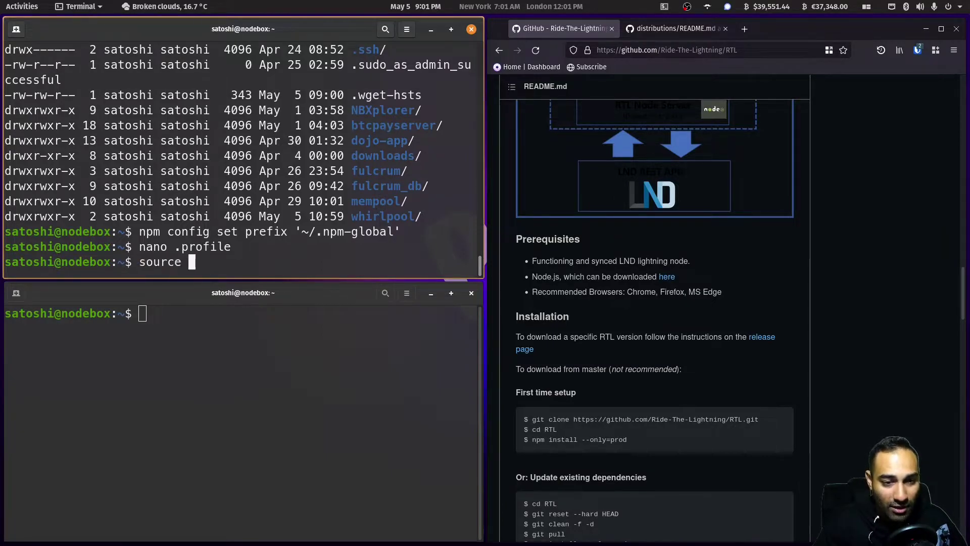
pyautogui.write('.profile')
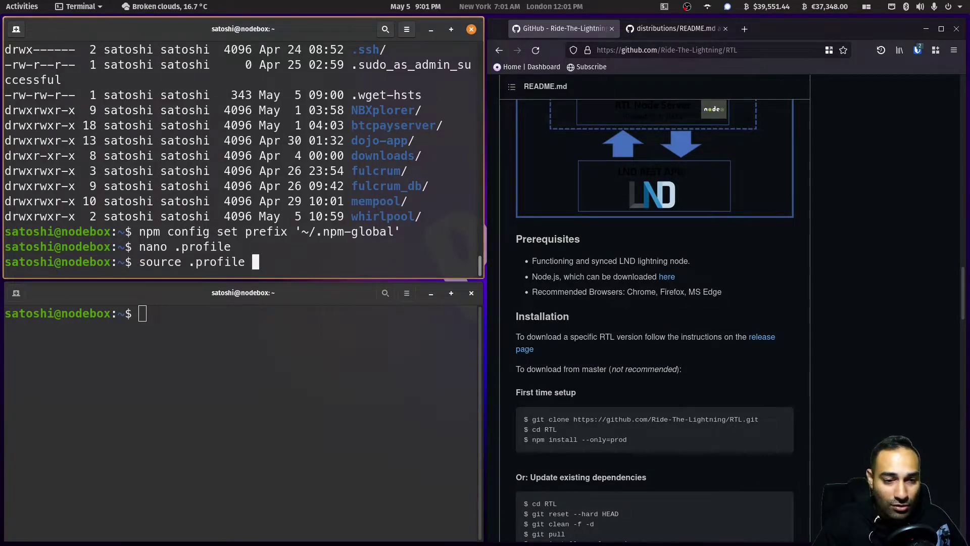
pyautogui.press('Return')
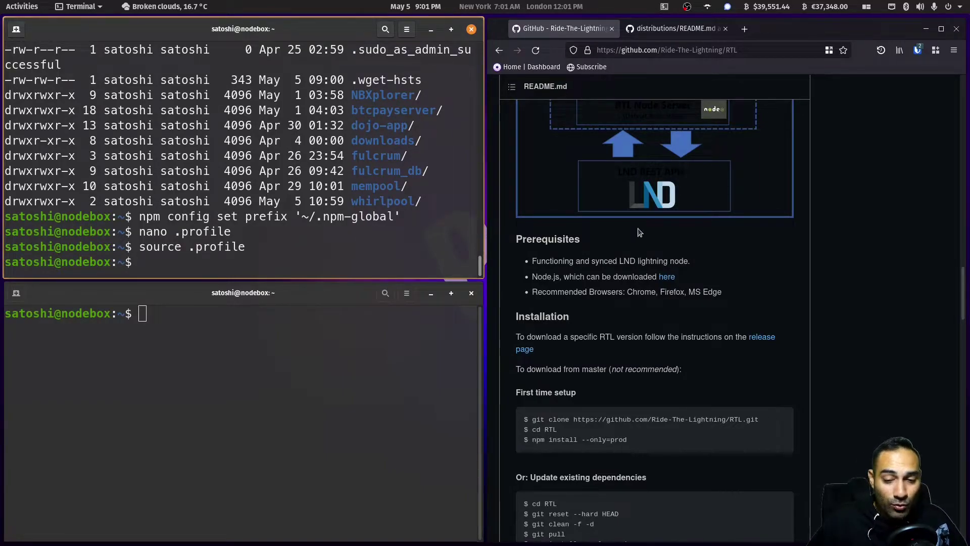
# - Open the RTL v0.12.3 release page
pyautogui.moveTo(604, 413)
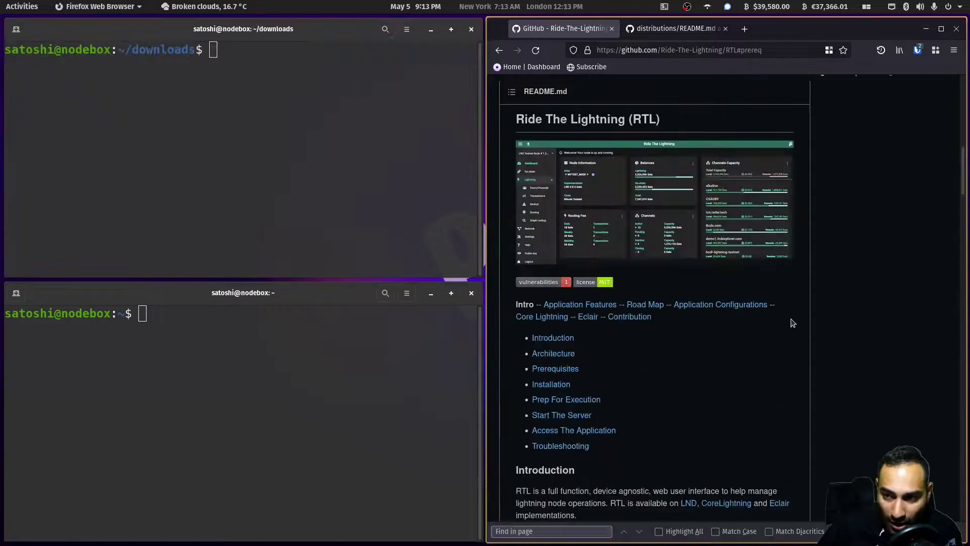
pyautogui.scroll(10, 793, 321)
pyautogui.click(876, 205)
# - Copy the first wget download command and paste it at the ~/downloads terminal prompt
pyautogui.scroll(-3, 772, 275)
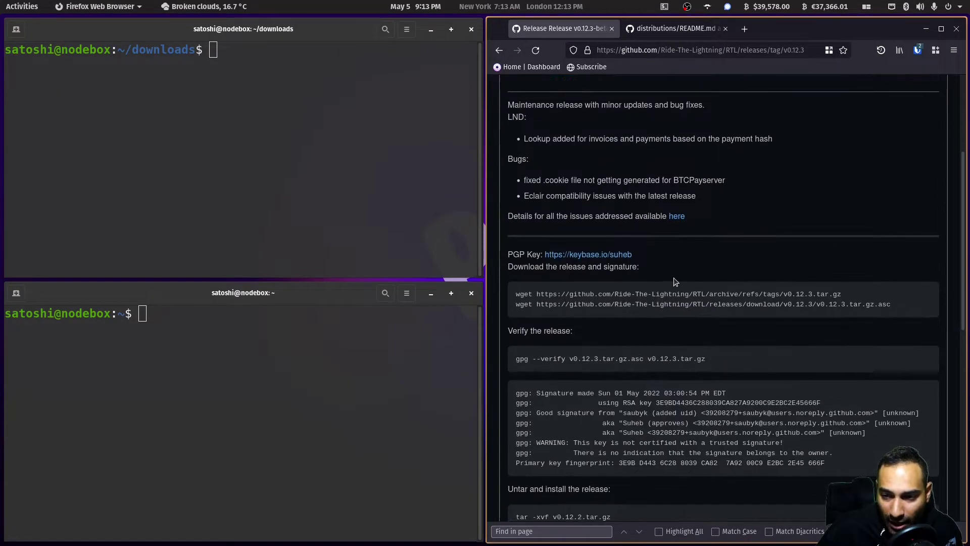
pyautogui.scroll(-2, 674, 282)
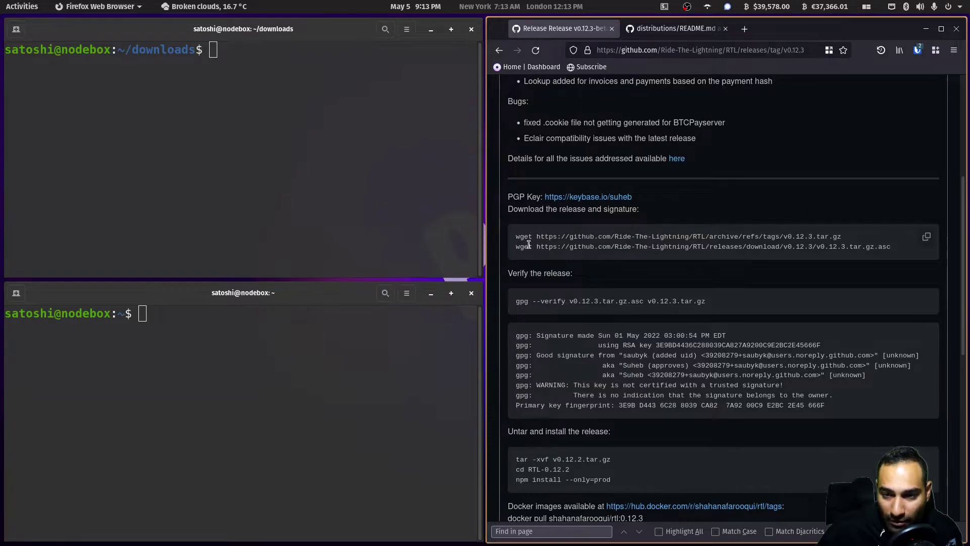
pyautogui.moveTo(520, 236); pyautogui.dragTo(853, 244)
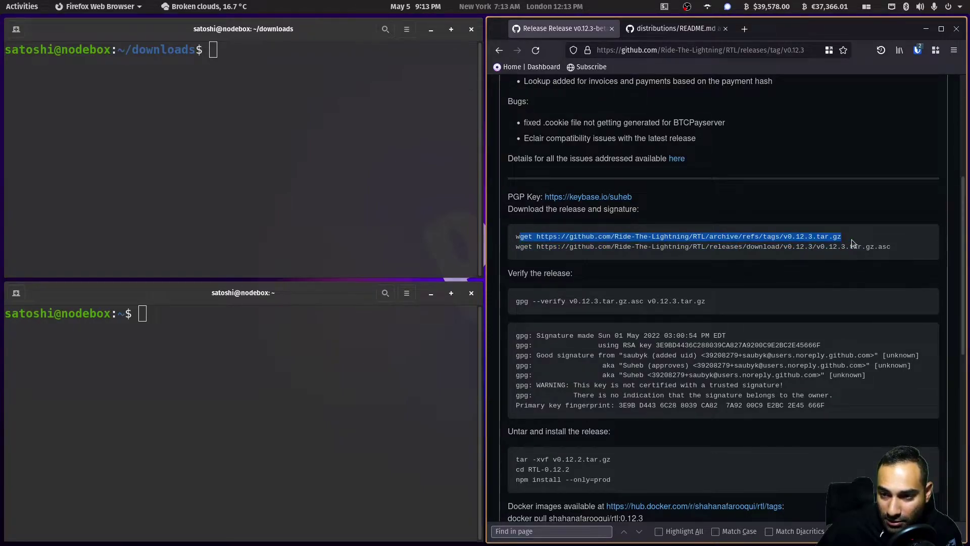
pyautogui.rightClick(798, 236)
pyautogui.click(819, 247)
pyautogui.rightClick(285, 121)
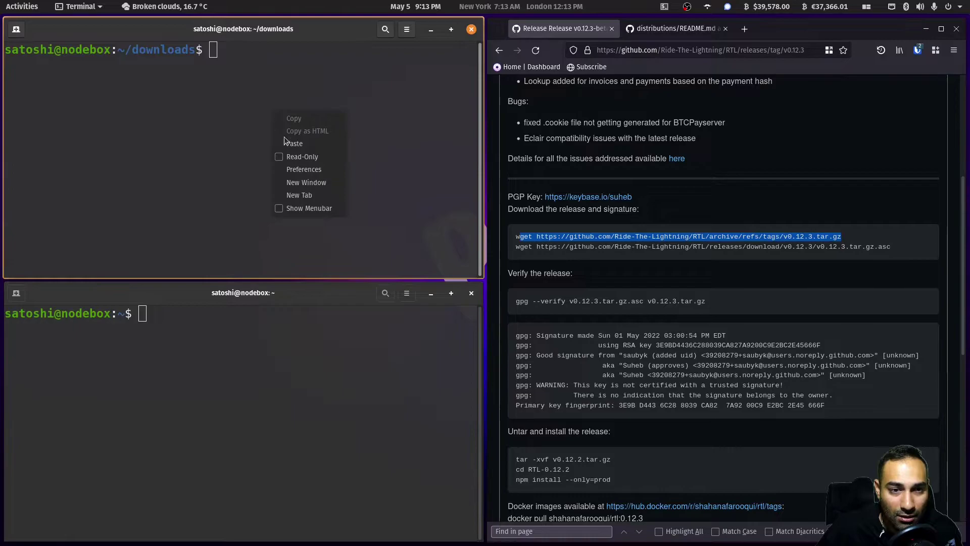
pyautogui.click(284, 138)
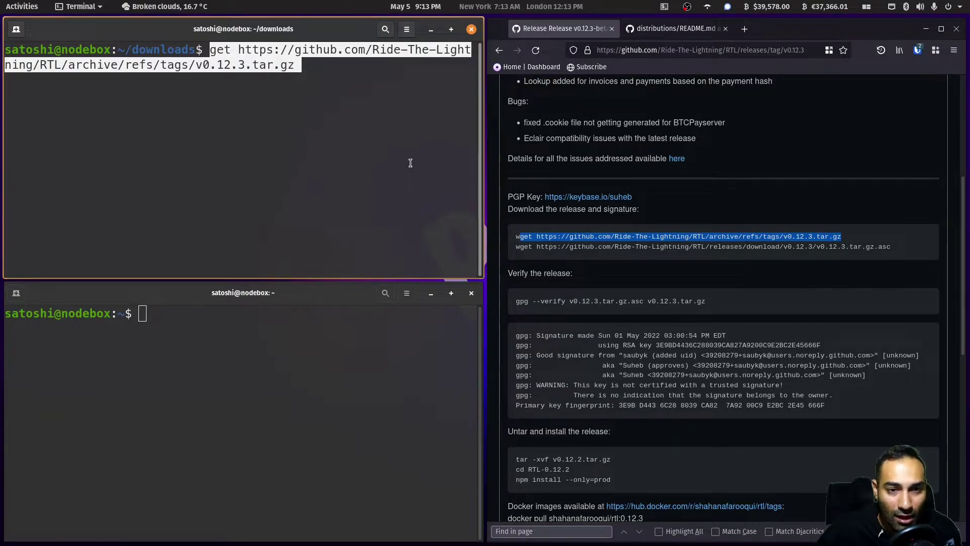
# - Fix the missing w, download the v0.12.3 archive, and extract it with tar
pyautogui.press('Left')
pyautogui.press('Left')
pyautogui.press('Left')
pyautogui.press('Left')
pyautogui.press('Left')
pyautogui.press('Left')
pyautogui.press('Left')
pyautogui.press('Left')
pyautogui.press('Left')
pyautogui.press('Left')
pyautogui.press('Left')
pyautogui.press('Left')
pyautogui.press('Left')
pyautogui.press('Left')
pyautogui.press('Left')
pyautogui.press('Left')
pyautogui.press('Left')
pyautogui.press('Left')
pyautogui.press('Left')
pyautogui.press('Left')
pyautogui.press('Left')
pyautogui.press('Left')
pyautogui.press('Left')
pyautogui.press('Left')
pyautogui.press('Left')
pyautogui.press('Left')
pyautogui.press('Left')
pyautogui.press('Left')
pyautogui.press('Left')
pyautogui.press('Left')
pyautogui.press('Left')
pyautogui.press('Left')
pyautogui.write('w')
pyautogui.press('Return')
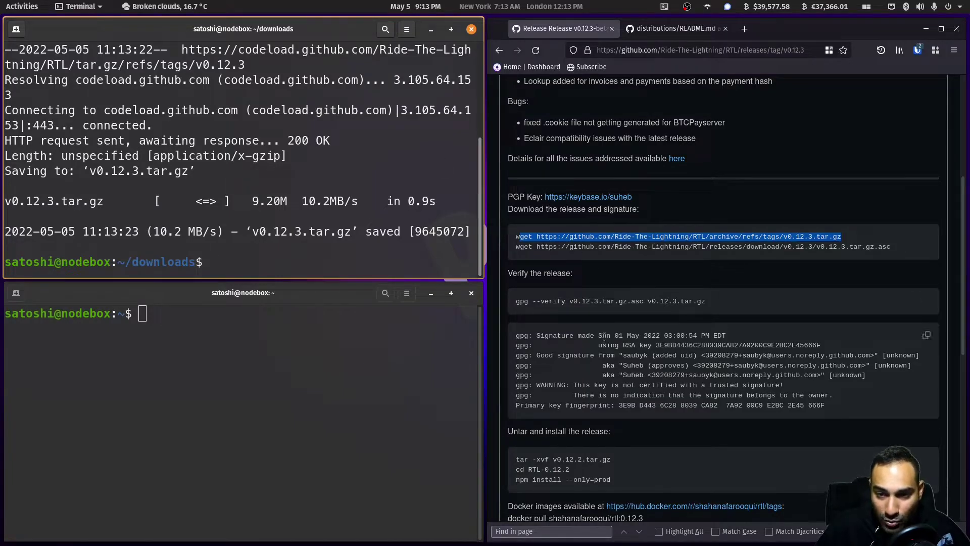
pyautogui.scroll(-2, 520, 405)
pyautogui.moveTo(519, 404); pyautogui.dragTo(607, 404)
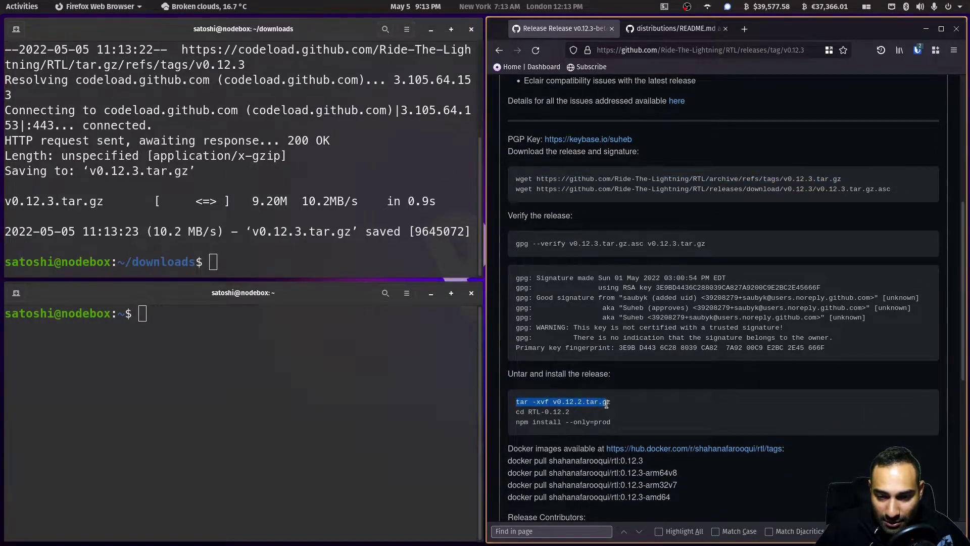
pyautogui.click(209, 266)
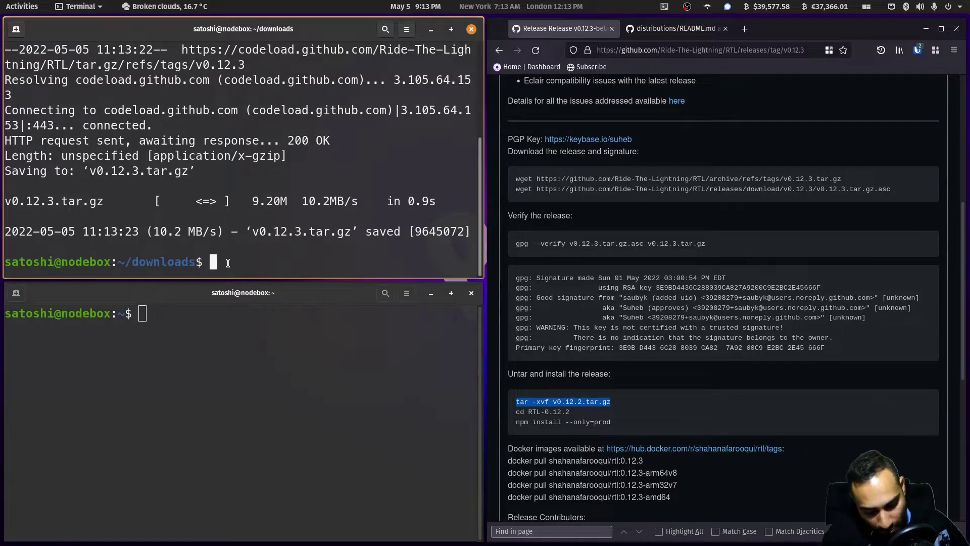
pyautogui.middleClick(228, 264)
pyautogui.press('Left')
pyautogui.press('Left')
pyautogui.press('Left')
pyautogui.press('Left')
pyautogui.press('Left')
pyautogui.press('Left')
pyautogui.press('Left')
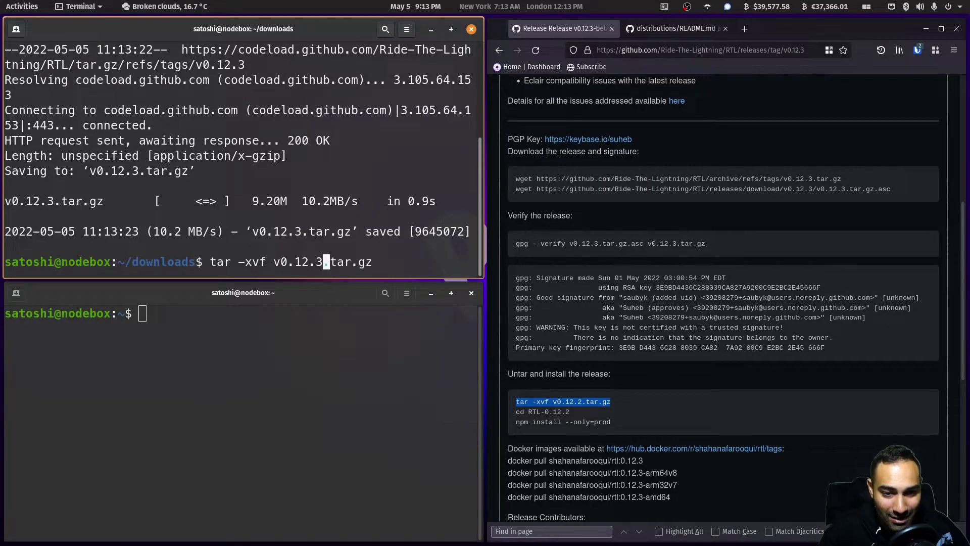
pyautogui.press('Return')
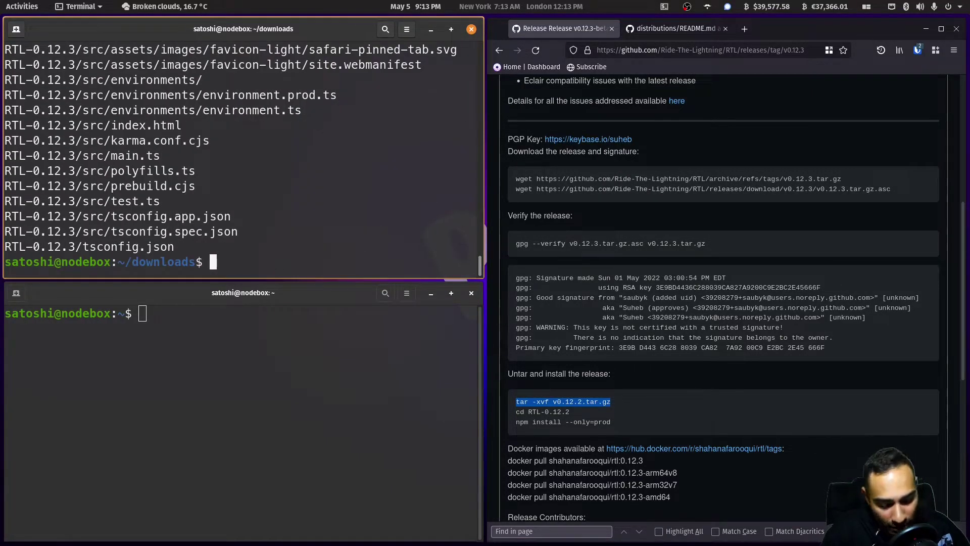
# - Move RTL-0.12.3 to home, rename it to RTL, and list the home folder
pyautogui.write('mv RT')
pyautogui.press('Tab')
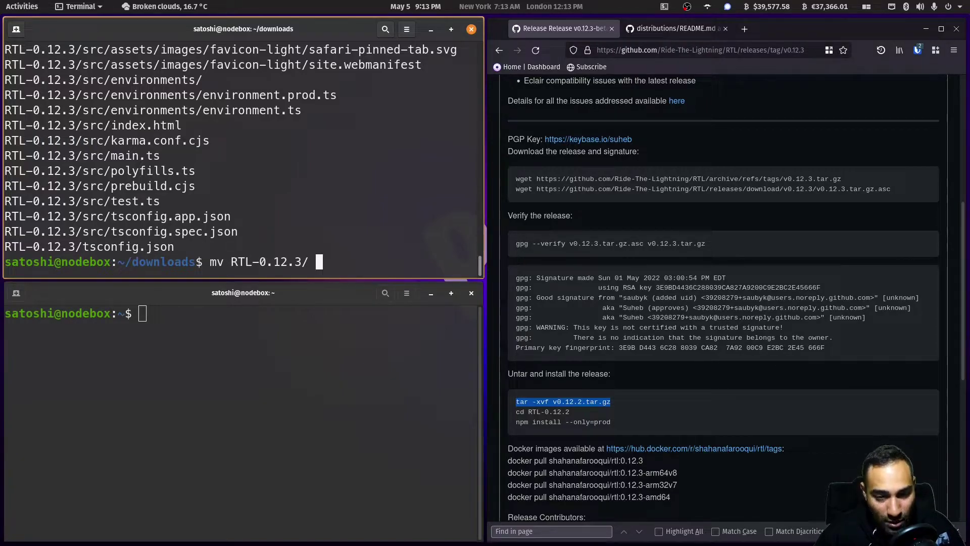
pyautogui.write('~')
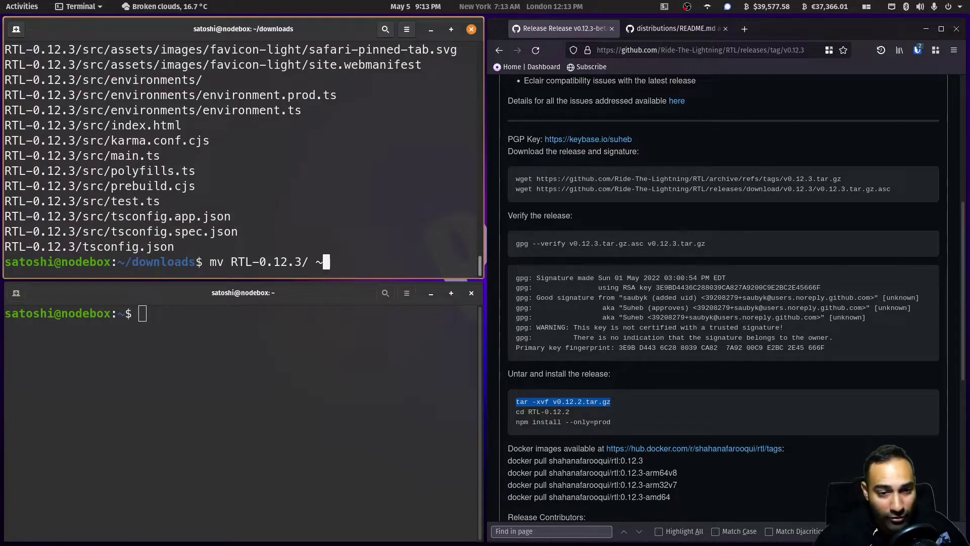
pyautogui.press('Return')
pyautogui.write('cd')
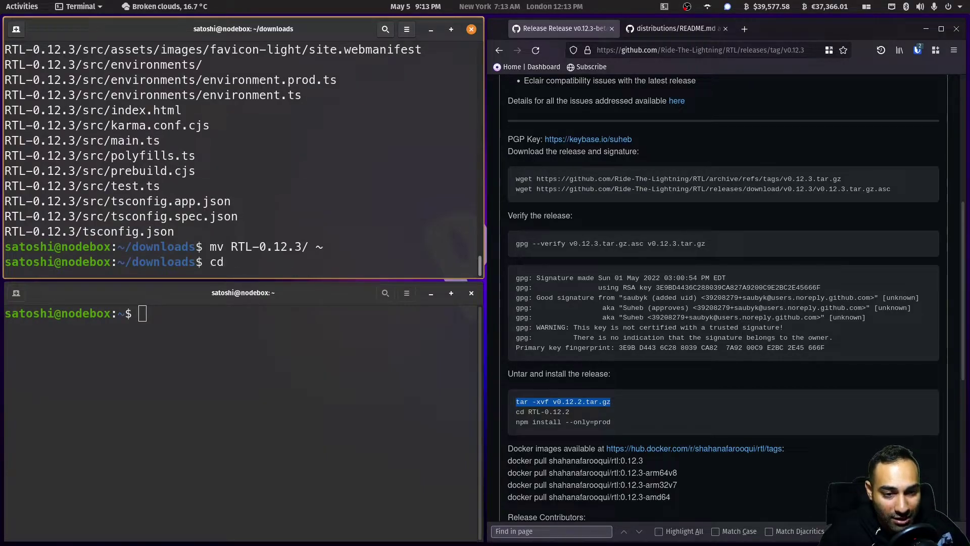
pyautogui.write(' ..')
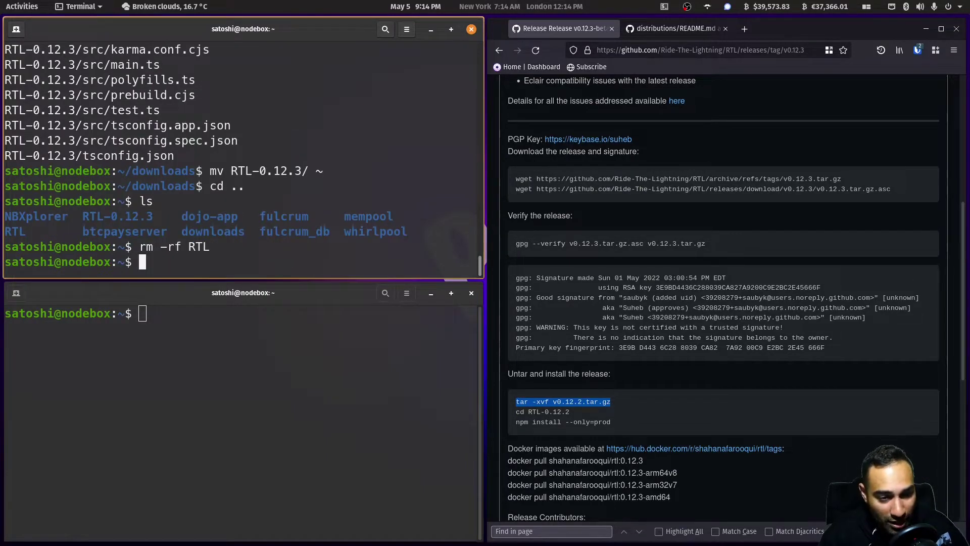
pyautogui.write('mv RTL')
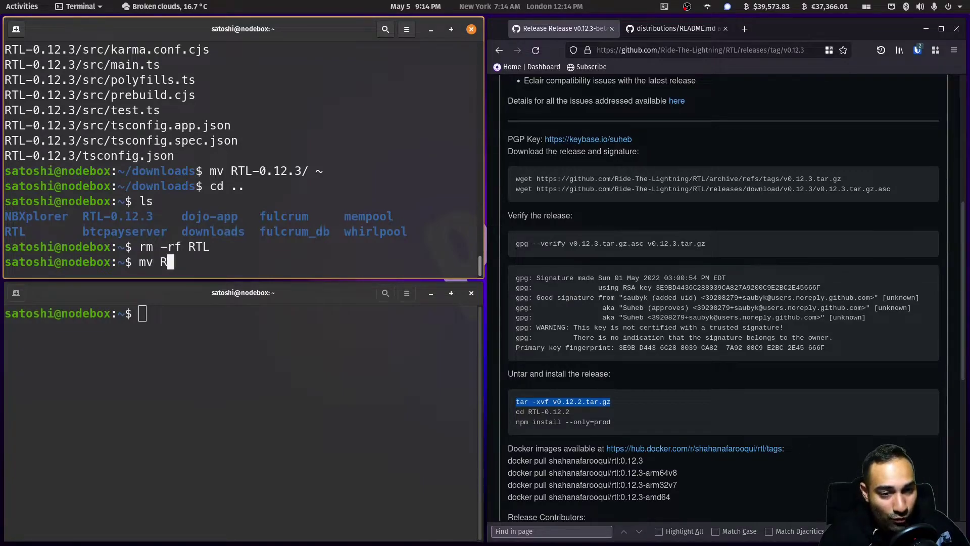
pyautogui.press('Tab')
pyautogui.write('RTL')
pyautogui.press('Return')
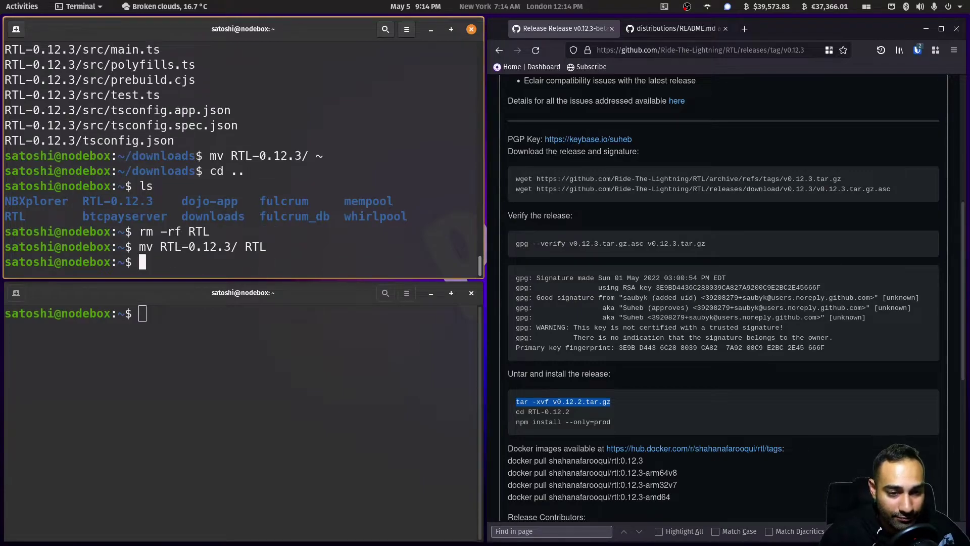
pyautogui.write('ls')
pyautogui.press('Return')
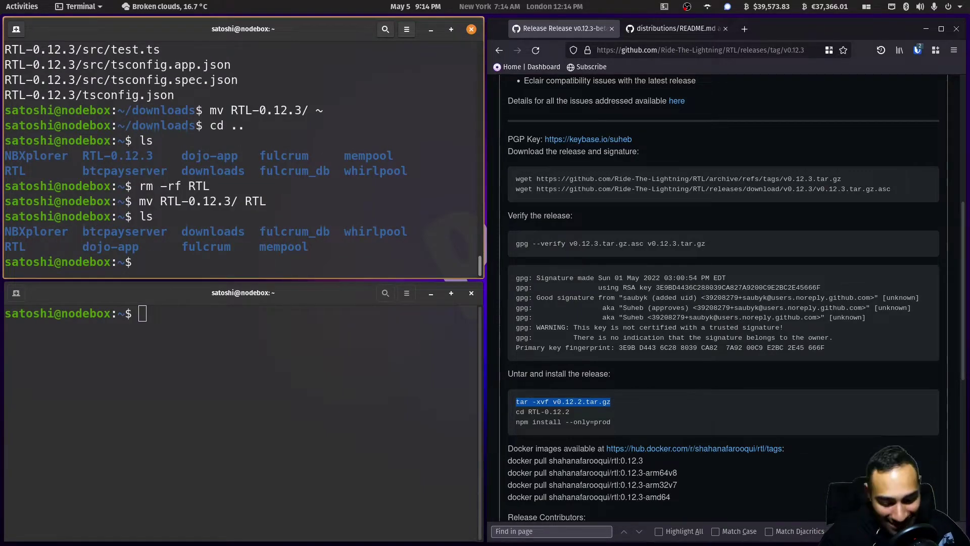
# - In ~/RTL, run npm install --only=prod --legacy-peer-deps: 1027 packages, 0 vulnerabilities
pyautogui.write('cd RTL/')
pyautogui.press('Return')
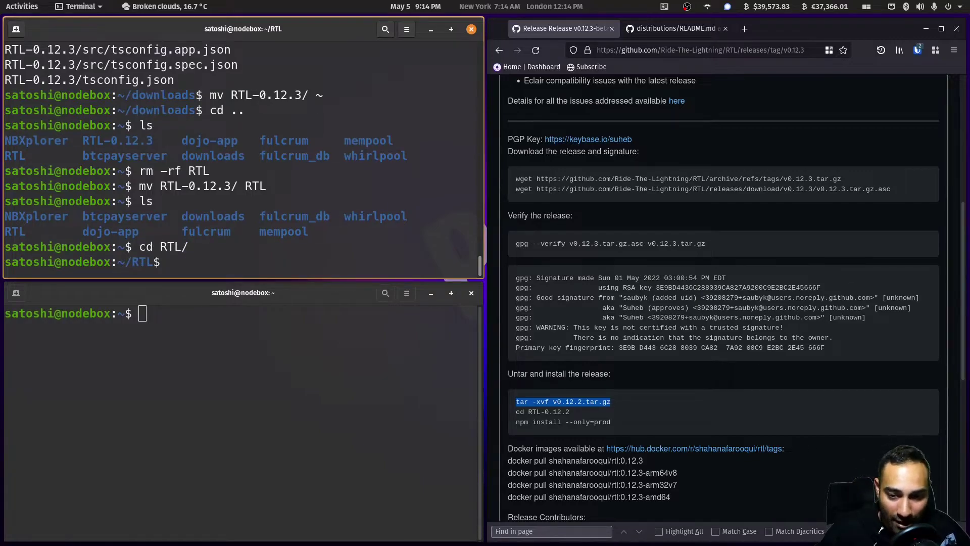
pyautogui.moveTo(519, 423)
pyautogui.mouseDown()
pyautogui.moveTo(611, 432)
pyautogui.moveTo(516, 423)
pyautogui.mouseUp()
pyautogui.hotkey('ctrl', 'c')
pyautogui.hotkey('alt', 'Tab')
pyautogui.hotkey('ctrl', 'shift', 'v')
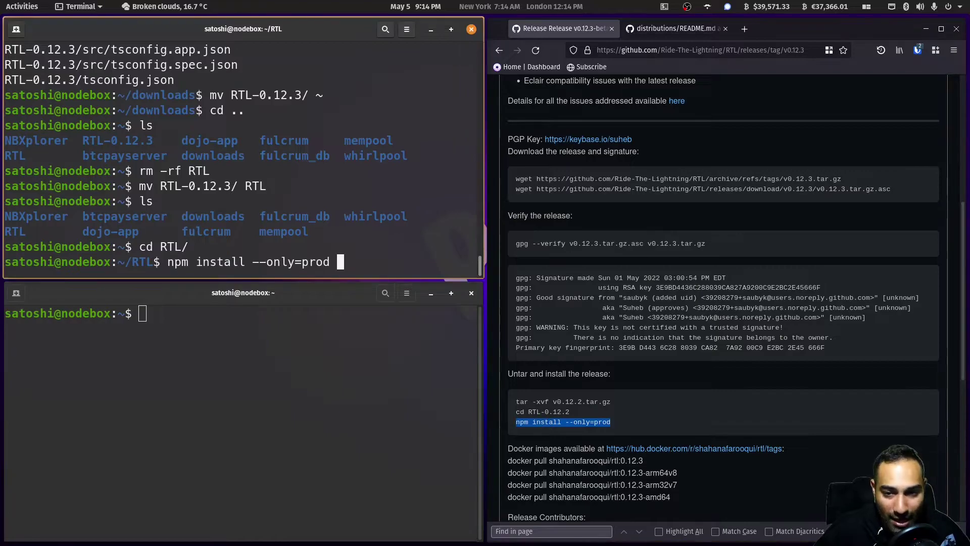
pyautogui.hotkey('ctrl', 'shift', 'v')
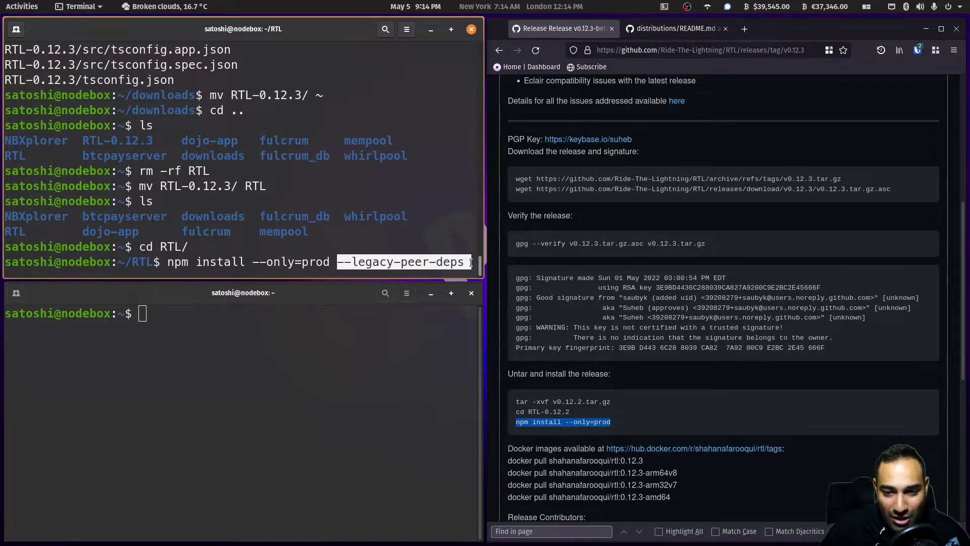
pyautogui.press('BackSpace')
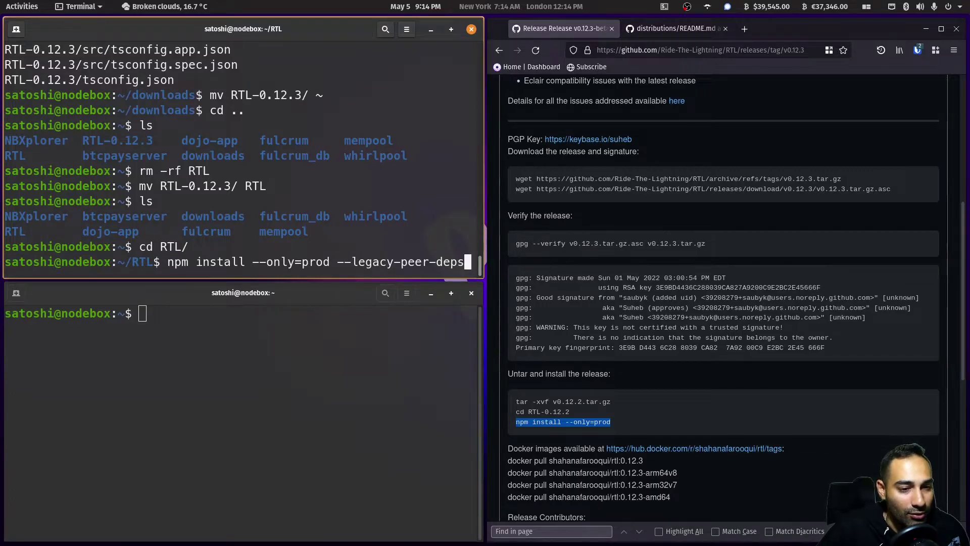
pyautogui.press('Return')
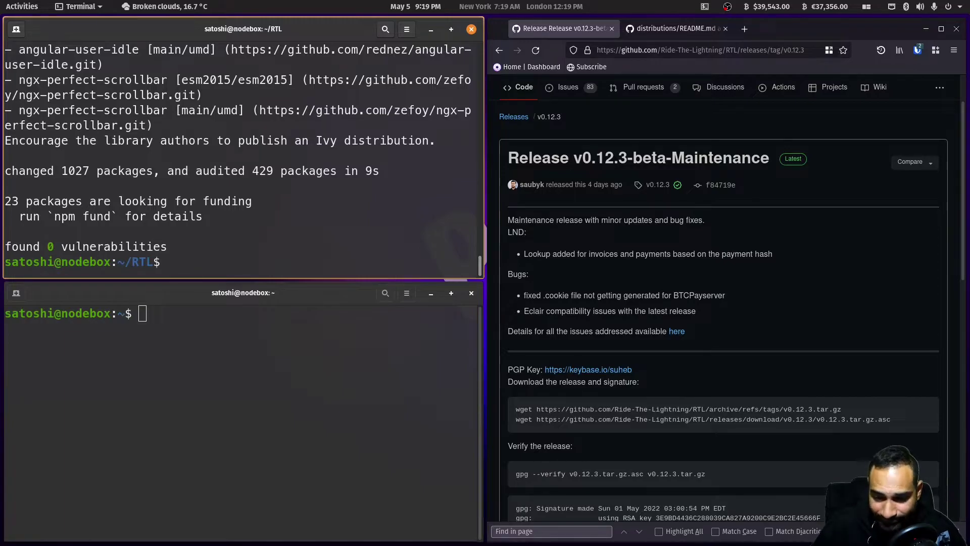
# - List the ~/RTL files and locate Sample-RTL-Config.json
pyautogui.click(499, 50)
pyautogui.scroll(-3, 662, 247)
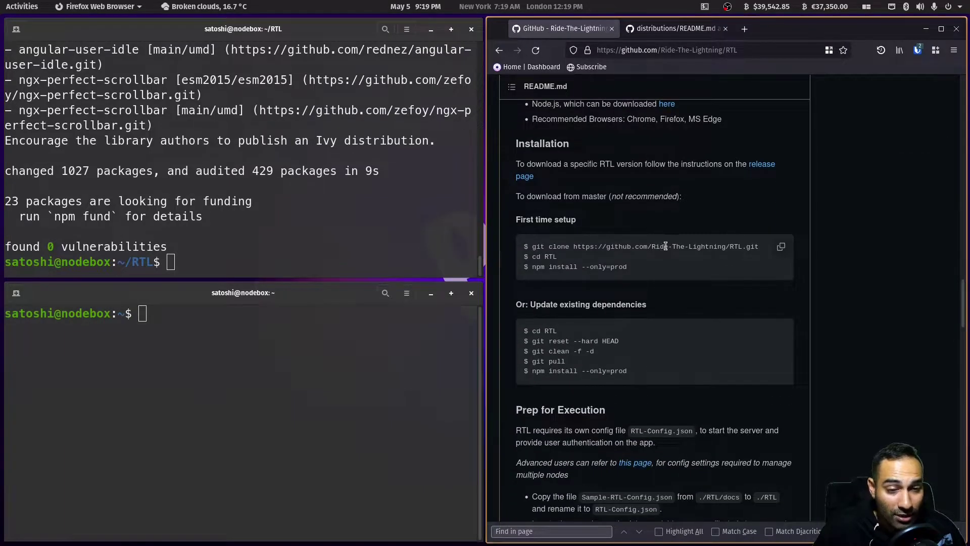
pyautogui.scroll(-2, 667, 247)
pyautogui.scroll(-2, 675, 249)
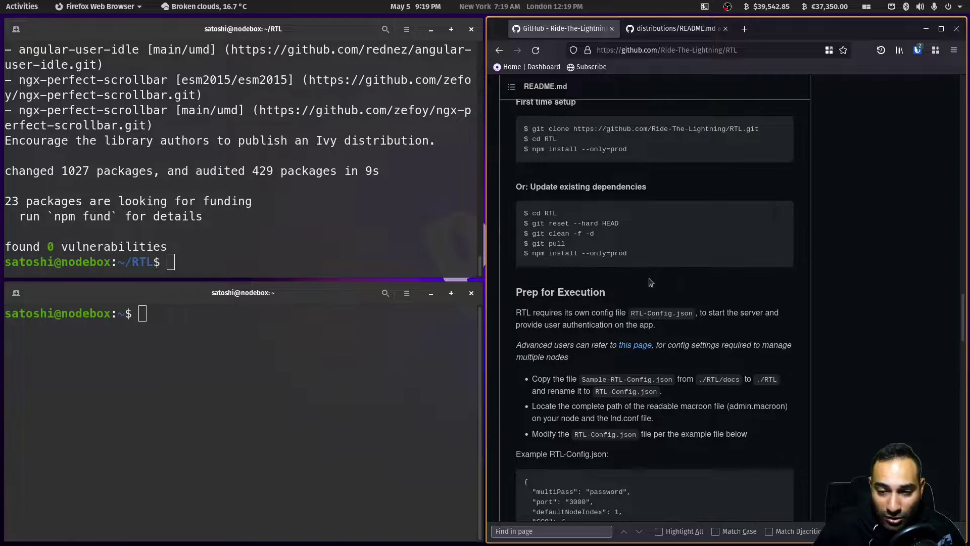
pyautogui.scroll(-2, 626, 298)
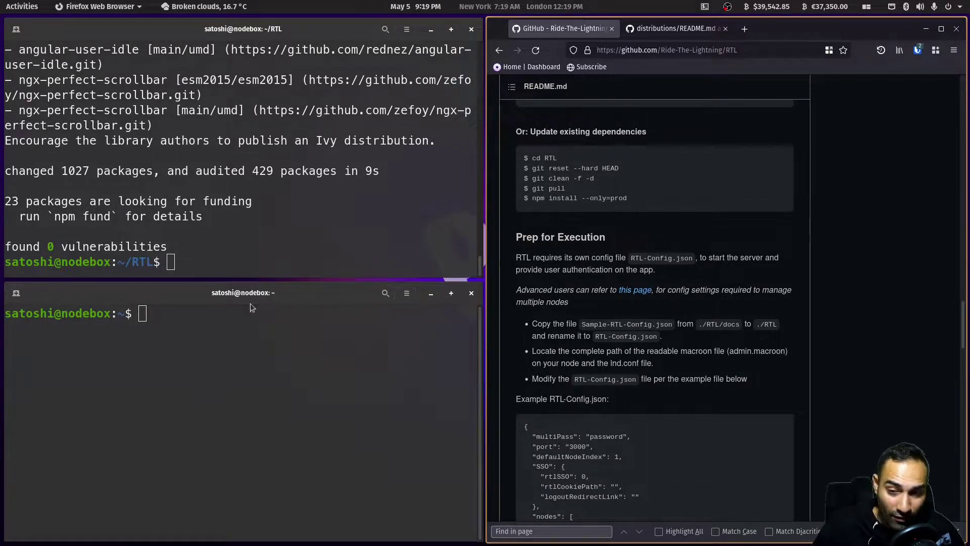
pyautogui.click(237, 263)
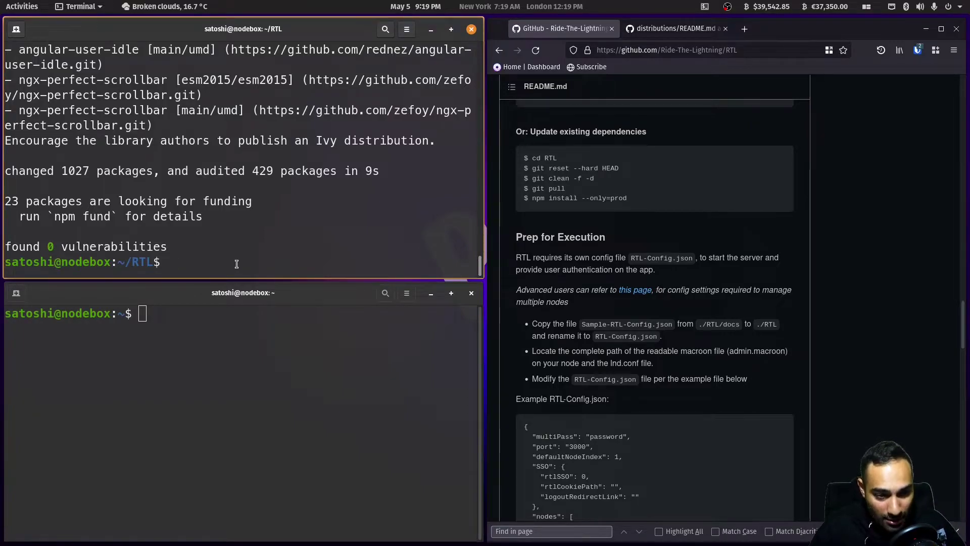
pyautogui.write('ls')
pyautogui.press('Return')
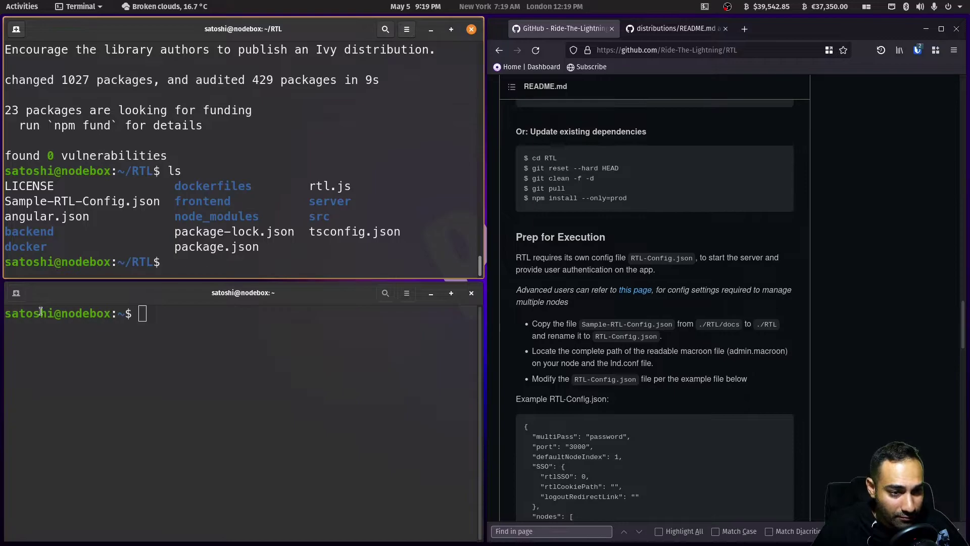
pyautogui.moveTo(12, 205); pyautogui.dragTo(157, 205)
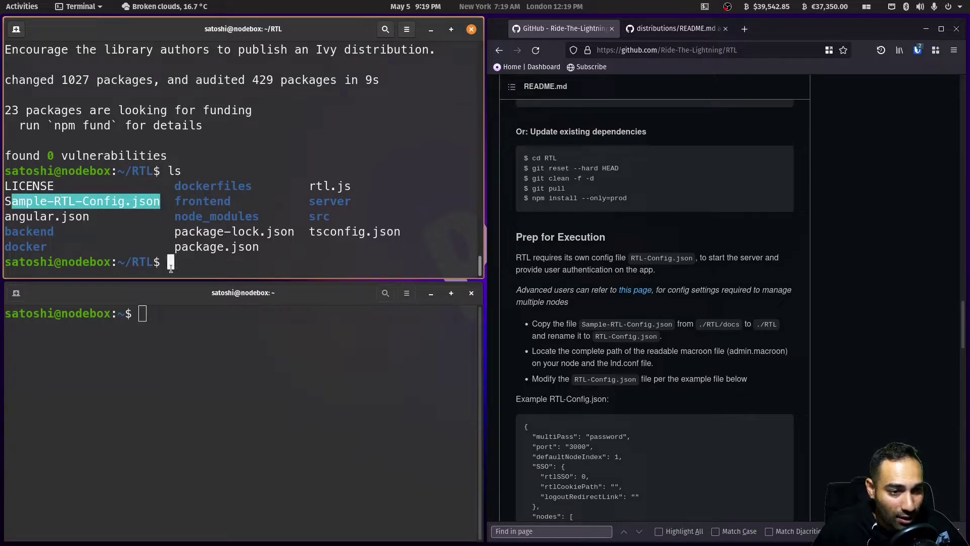
pyautogui.click(183, 259)
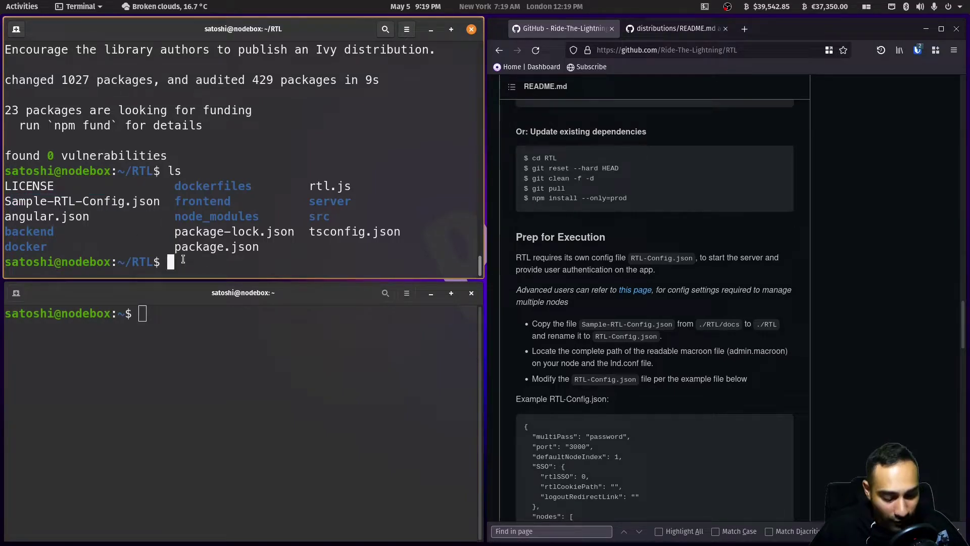
# - Copy Sample-RTL-Config.json to RTL-Config.json and confirm the new file with ls
pyautogui.write('cp Sa')
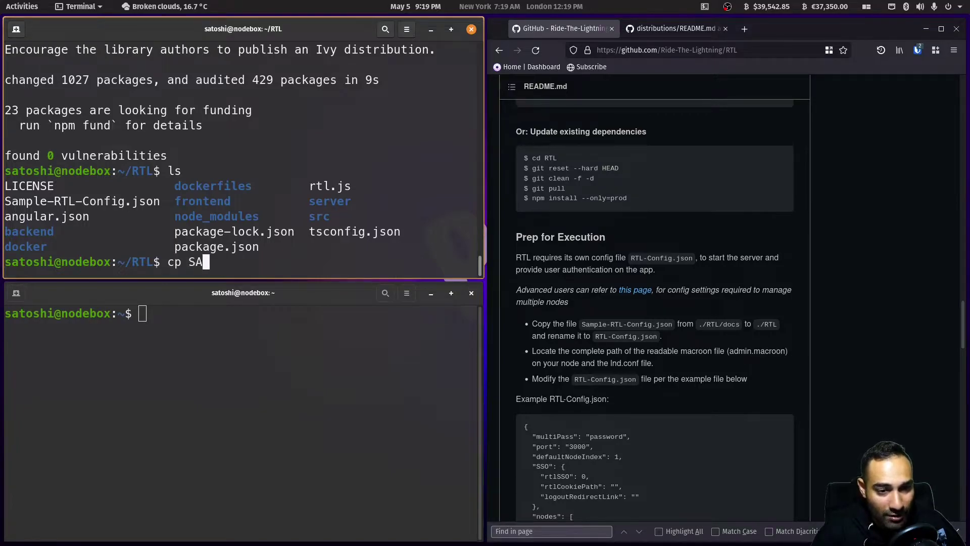
pyautogui.press('Tab')
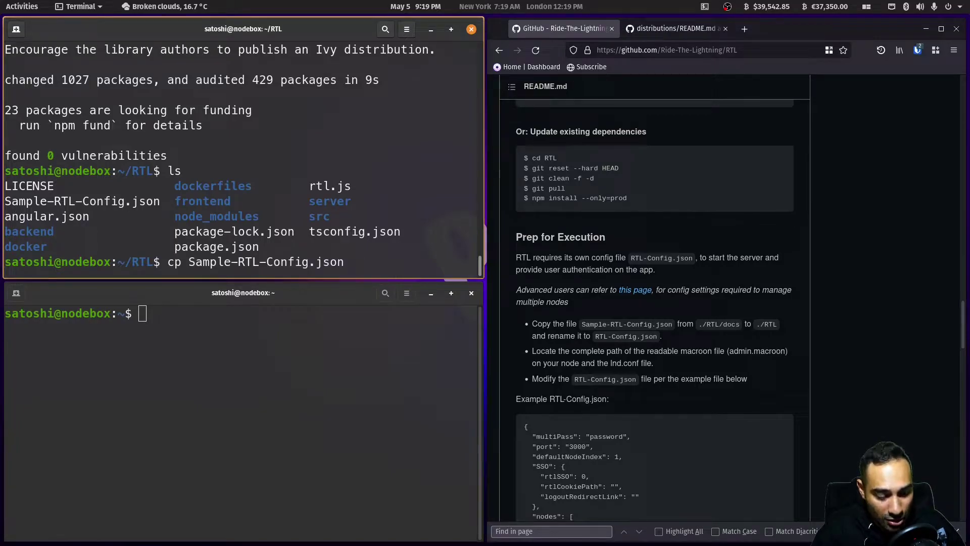
pyautogui.write('RTL-Config.j')
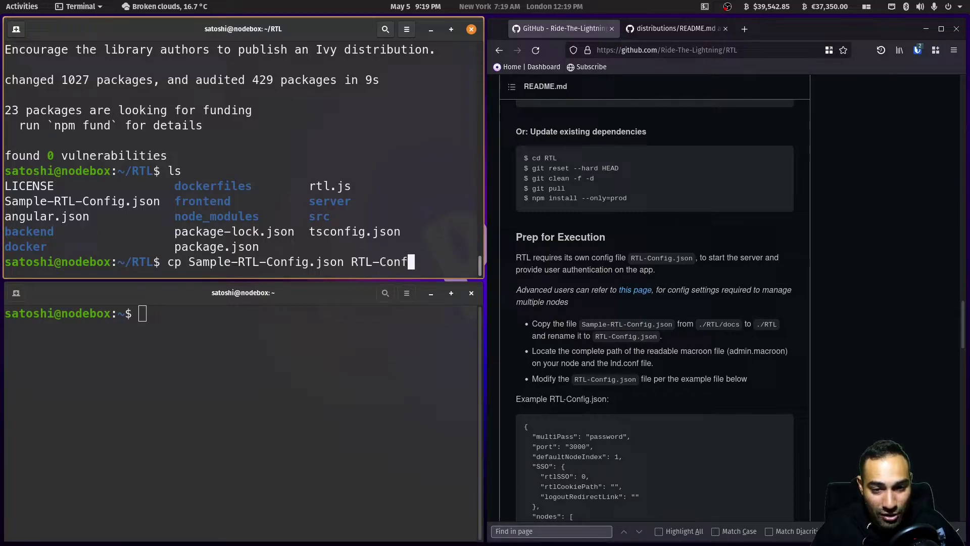
pyautogui.write('son')
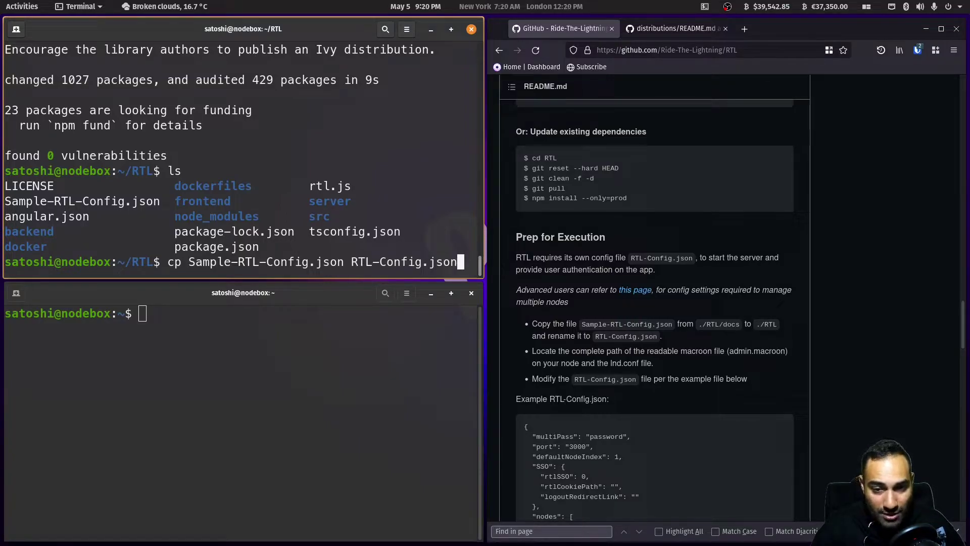
pyautogui.press('Return')
pyautogui.write('ls')
pyautogui.press('Return')
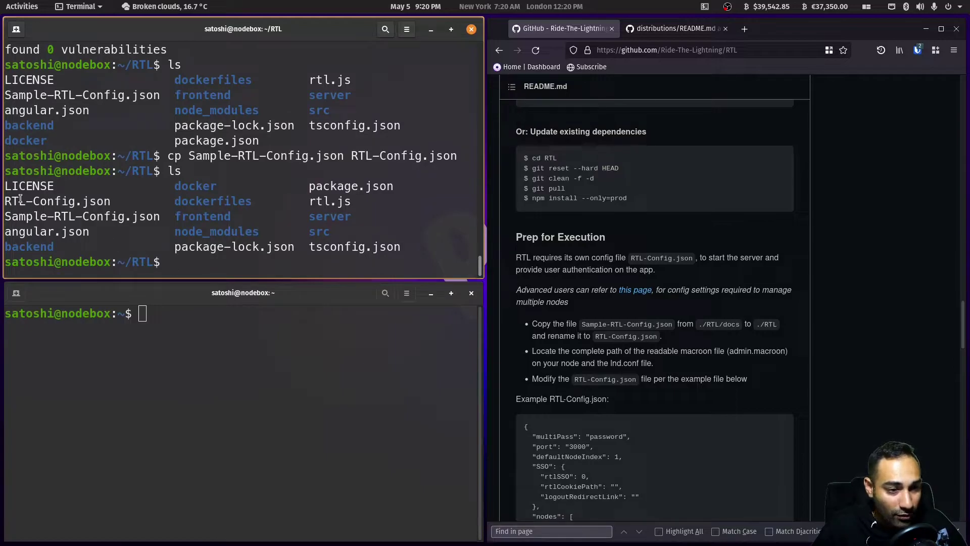
pyautogui.moveTo(11, 200); pyautogui.dragTo(118, 204)
pyautogui.click(119, 203)
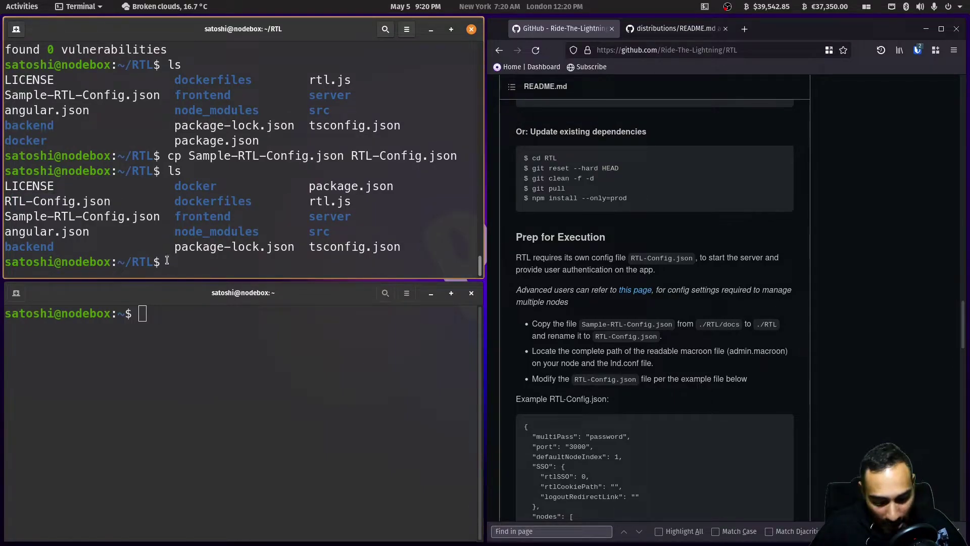
pyautogui.write('nano R')
pyautogui.press('Tab')
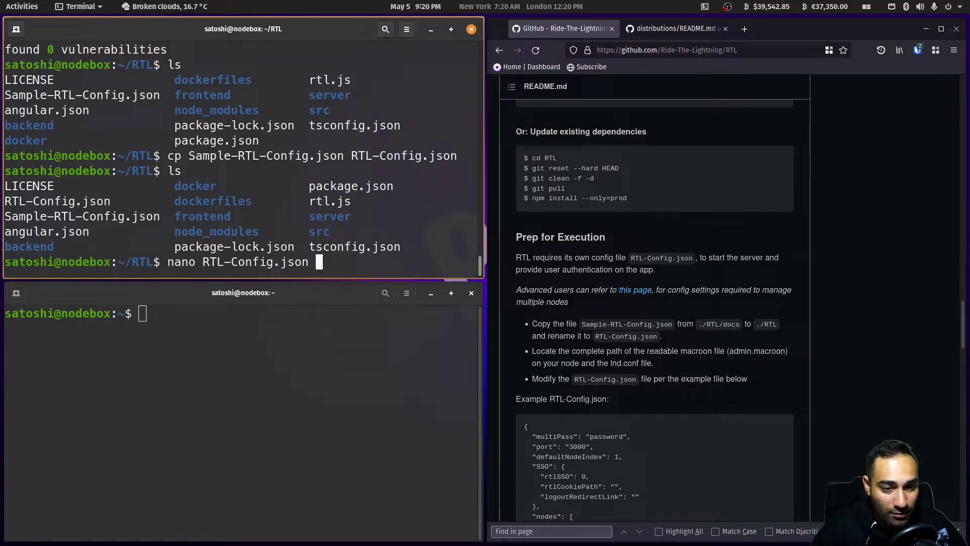
pyautogui.press('Return')
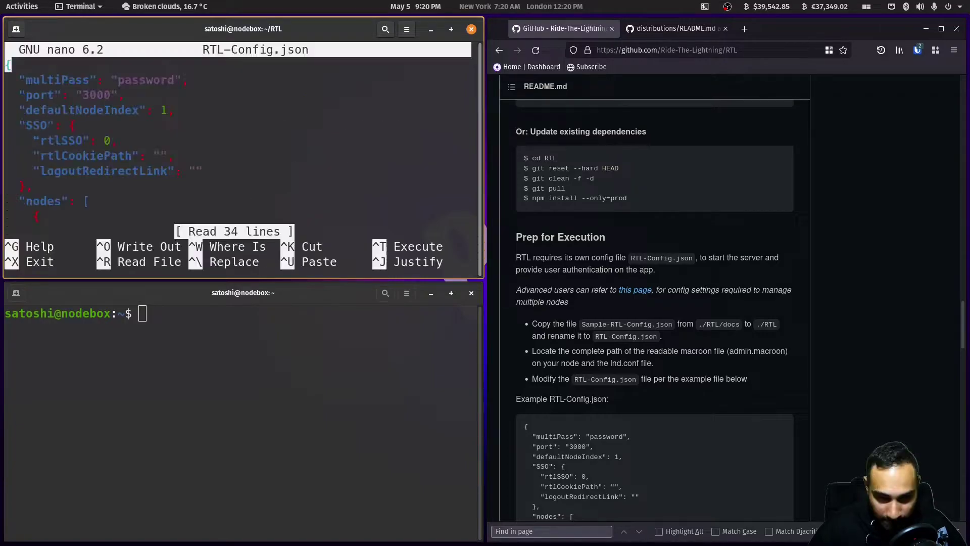
pyautogui.press('Down')
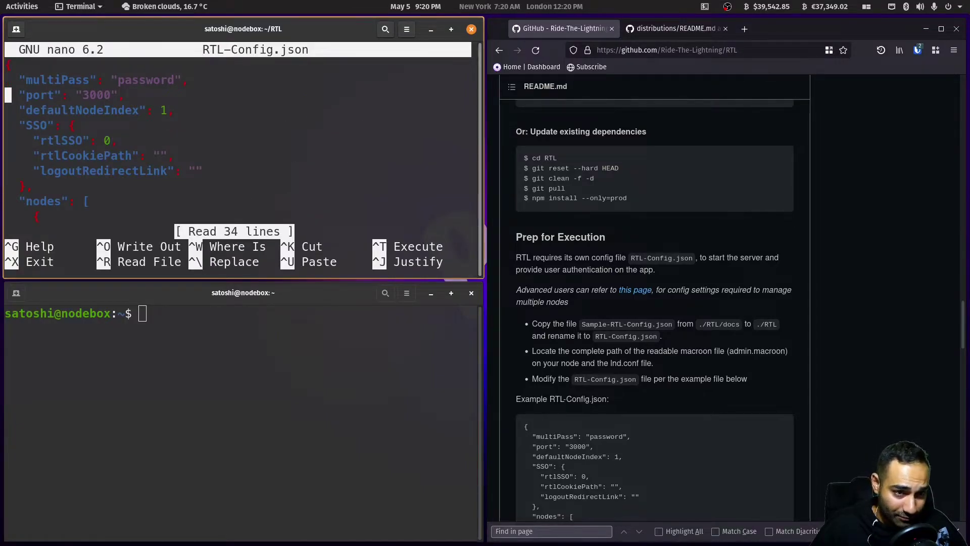
pyautogui.press('Left')
pyautogui.press('Left')
pyautogui.press('Left')
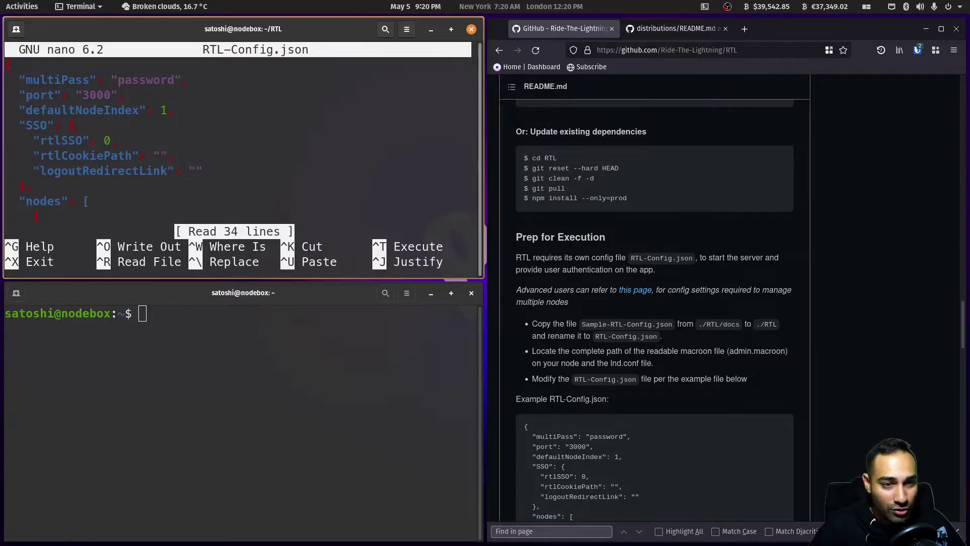
pyautogui.write('123')
# - Move past the Node 1 LND entry to the start of the macaroonPath value
pyautogui.scroll(-2, 654, 303)
pyautogui.press('Down')
pyautogui.press('Down')
pyautogui.press('Down')
pyautogui.press('Down')
pyautogui.press('Down')
pyautogui.press('Down')
pyautogui.press('Down')
pyautogui.press('Down')
pyautogui.press('Down')
pyautogui.press('Down')
pyautogui.press('Down')
pyautogui.press('Down')
pyautogui.press('Down')
pyautogui.press('Down')
pyautogui.press('Down')
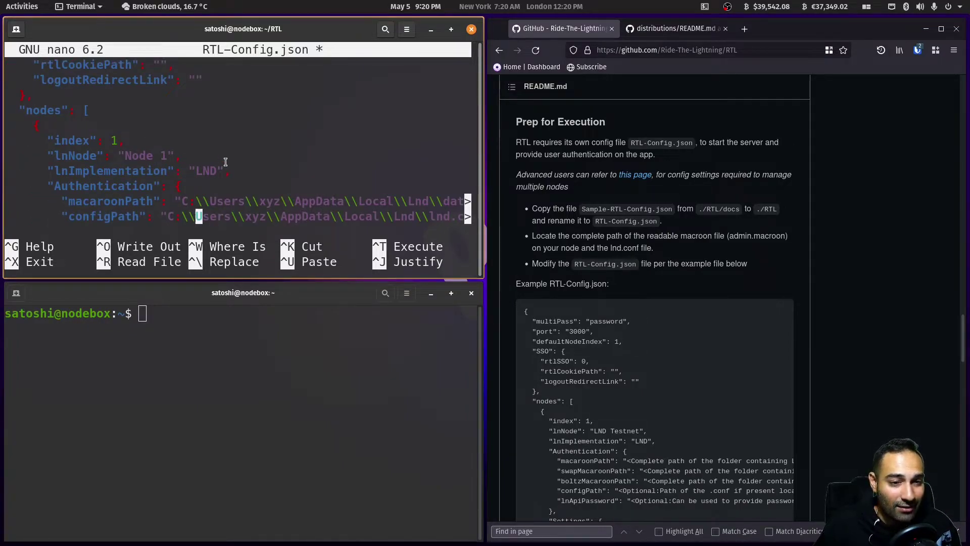
pyautogui.press('Up')
pyautogui.press('Up')
pyautogui.press('Up')
pyautogui.press('Up')
pyautogui.press('Left')
pyautogui.press('Left')
pyautogui.press('Right')
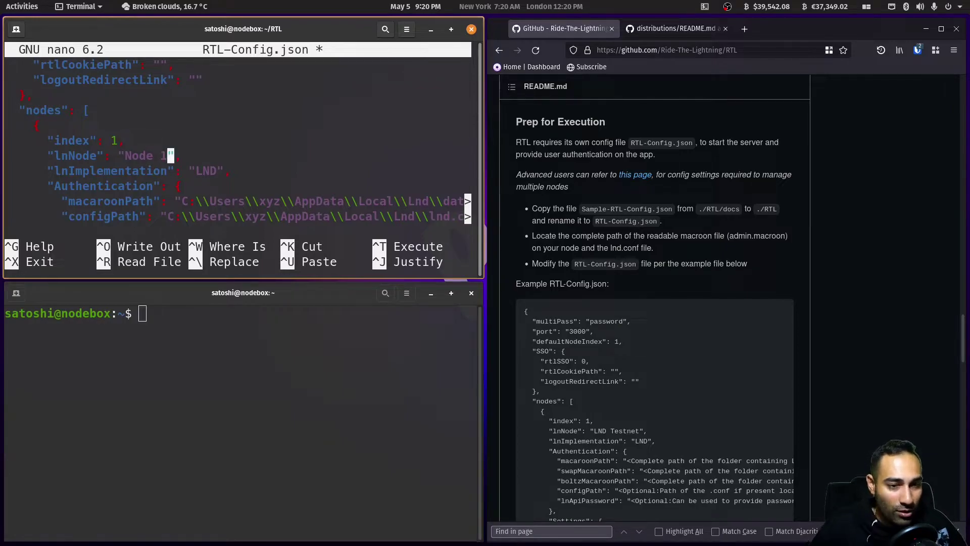
pyautogui.press('Down')
pyautogui.press('Right')
pyautogui.press('Right')
pyautogui.press('Right')
pyautogui.press('Right')
pyautogui.press('Right')
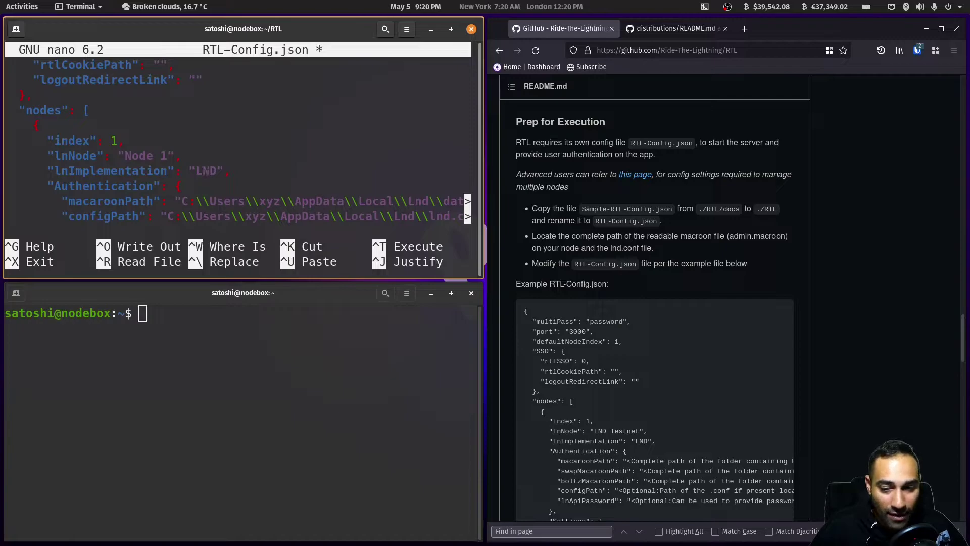
pyautogui.press('Down')
pyautogui.press('Down')
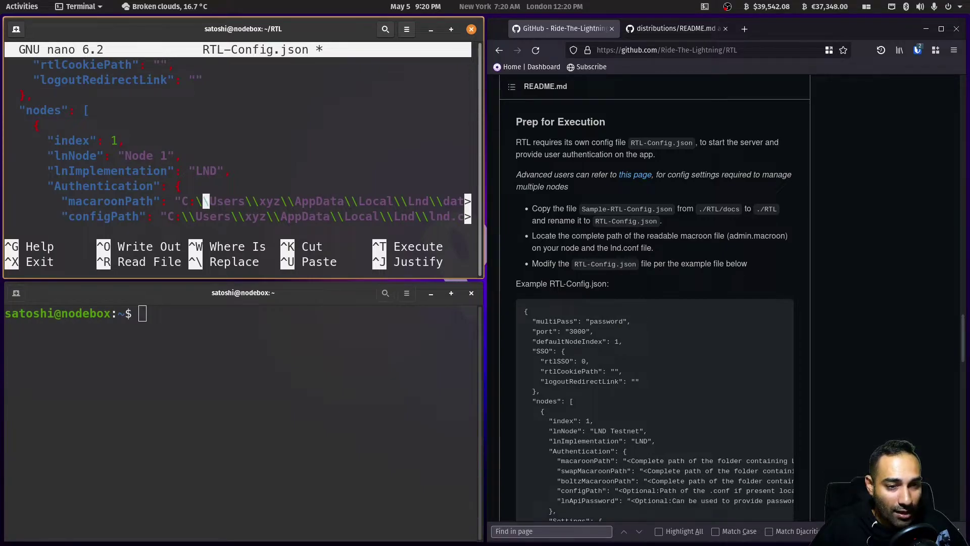
pyautogui.press('Left')
pyautogui.press('Left')
pyautogui.press('Left')
# - In the lower terminal, change into the .lnd folder after correcting a mistyped cd command
pyautogui.click(170, 409)
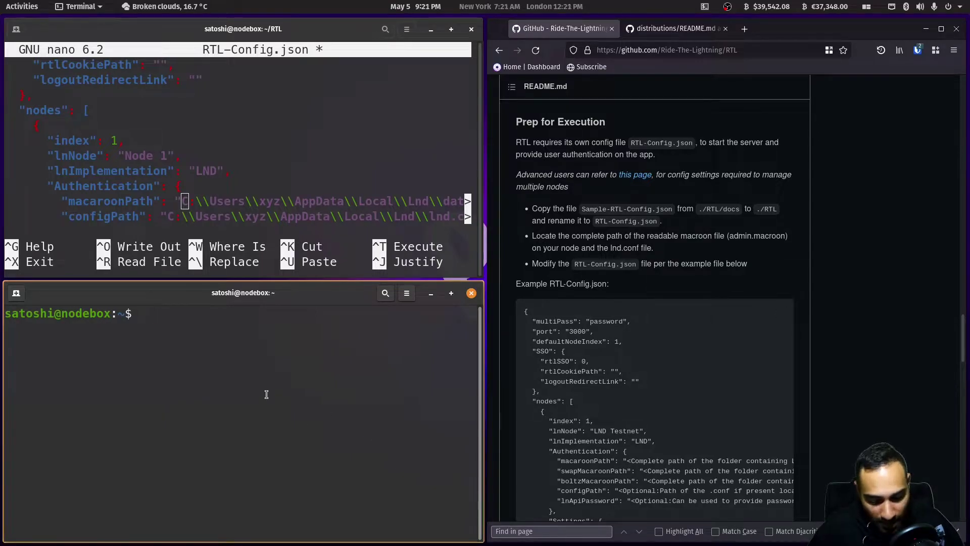
pyautogui.write('cd .lnd/ls')
pyautogui.press('Return')
pyautogui.press('Up')
pyautogui.press('BackSpace')
pyautogui.press('BackSpace')
pyautogui.press('BackSpace')
pyautogui.press('Return')
pyautogui.write('ls')
# - Enter data/chain/bitcoin/mainnet with tab completion and list its macaroon files
pyautogui.press('Return')
pyautogui.write('cd da')
pyautogui.press('Tab')
pyautogui.press('Tab')
pyautogui.press('Tab')
pyautogui.write('c')
pyautogui.press('Tab')
pyautogui.write('b')
pyautogui.press('Tab')
pyautogui.write('m')
pyautogui.press('Tab')
pyautogui.press('Return')
pyautogui.write('ls')
pyautogui.press('Return')
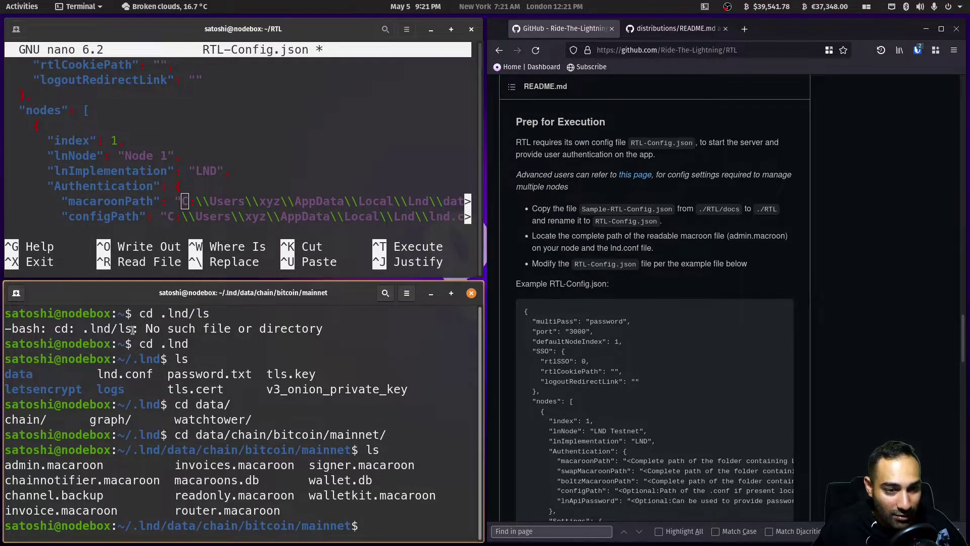
# - Replace the Windows macaroonPath with /home/satoshi/.lnd/data/chain/bitcoin/mainnet, checking the README example
pyautogui.click(652, 458)
pyautogui.scroll(-2, 652, 459)
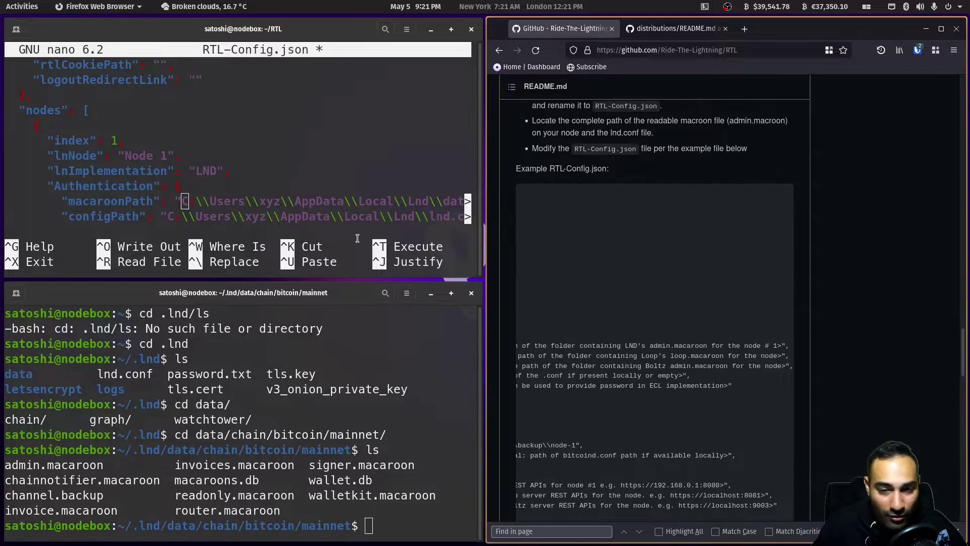
pyautogui.click(243, 28)
pyautogui.press('Delete')
pyautogui.press('Delete')
pyautogui.press('Delete')
pyautogui.press('Delete')
pyautogui.press('Delete')
pyautogui.press('Delete')
pyautogui.press('Delete')
pyautogui.press('Delete')
pyautogui.press('Delete')
pyautogui.press('Delete')
pyautogui.press('Delete')
pyautogui.press('Delete')
pyautogui.press('Delete')
pyautogui.press('Delete')
pyautogui.press('Delete')
pyautogui.press('Delete')
pyautogui.press('Delete')
pyautogui.press('Delete')
pyautogui.press('Delete')
pyautogui.press('Delete')
pyautogui.press('Delete')
pyautogui.press('Delete')
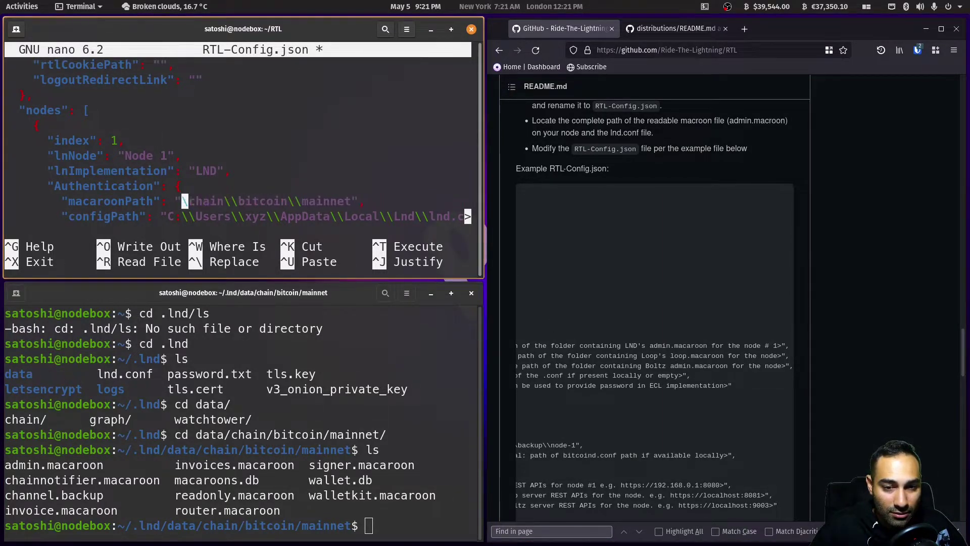
pyautogui.press('Delete')
pyautogui.press('Delete')
pyautogui.press('Delete')
pyautogui.press('Delete')
pyautogui.press('Delete')
pyautogui.press('Delete')
pyautogui.press('Delete')
pyautogui.press('Delete')
pyautogui.press('Delete')
pyautogui.press('Delete')
pyautogui.press('Delete')
pyautogui.press('Delete')
pyautogui.press('Delete')
pyautogui.press('Delete')
pyautogui.press('Delete')
pyautogui.press('Delete')
pyautogui.press('Delete')
pyautogui.press('Delete')
pyautogui.press('Delete')
pyautogui.press('Delete')
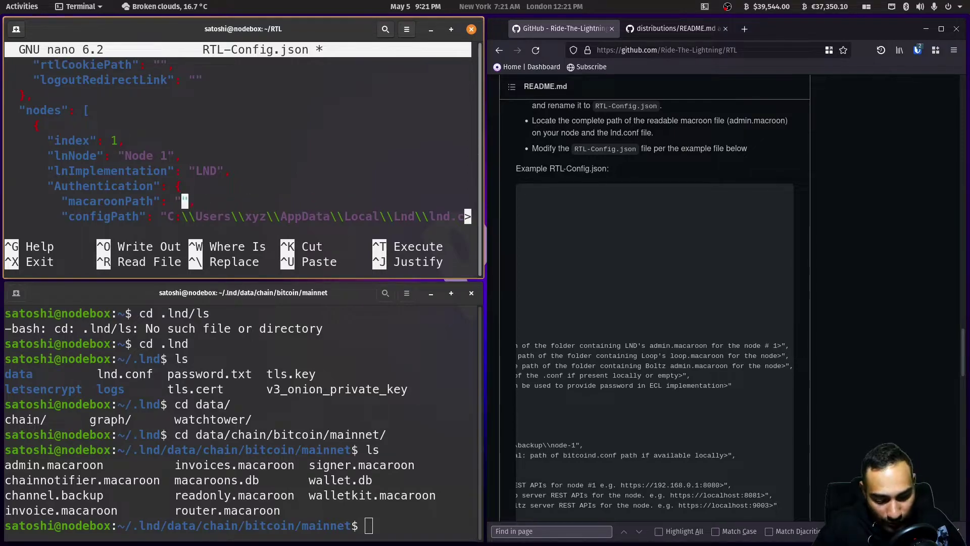
pyautogui.write('/home/satoshi')
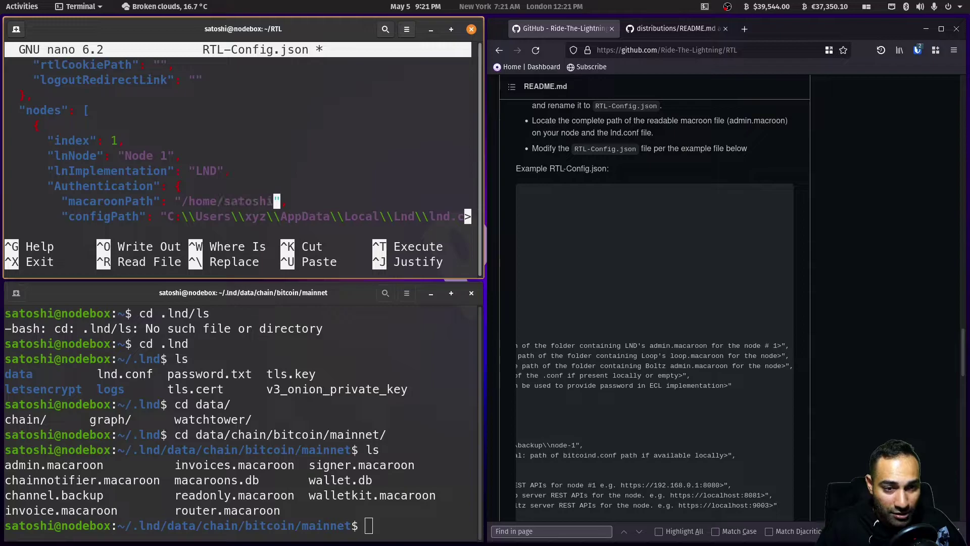
pyautogui.write('/.lnd/data')
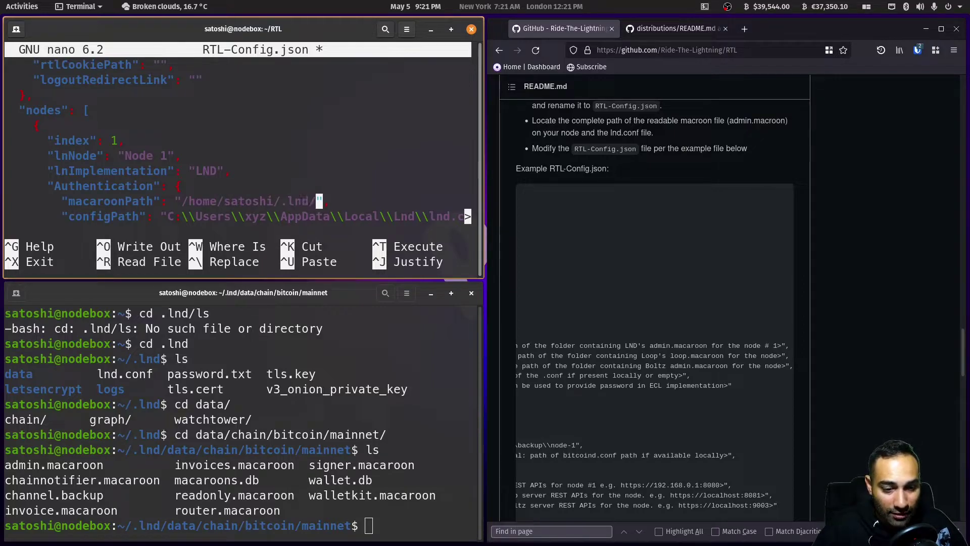
pyautogui.write('/chain/bitco')
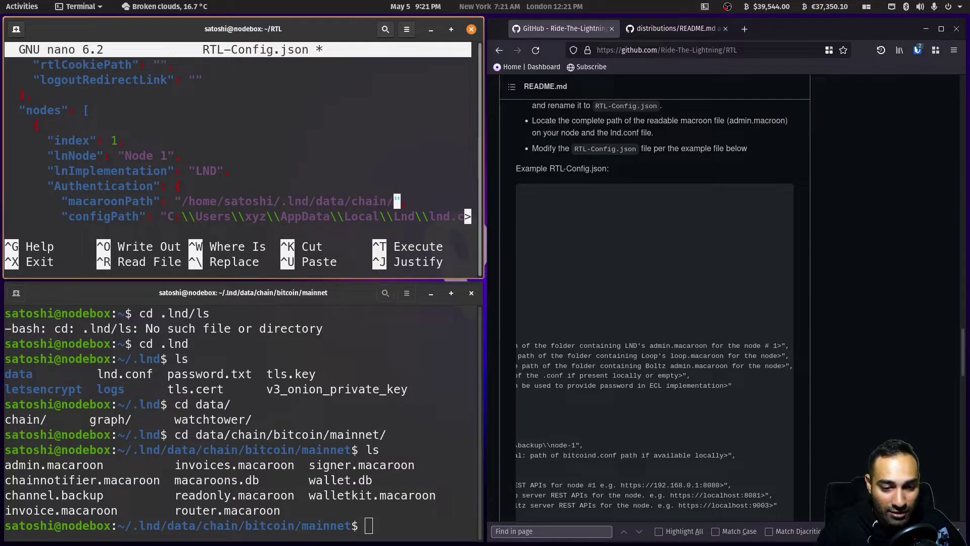
pyautogui.write('in/main')
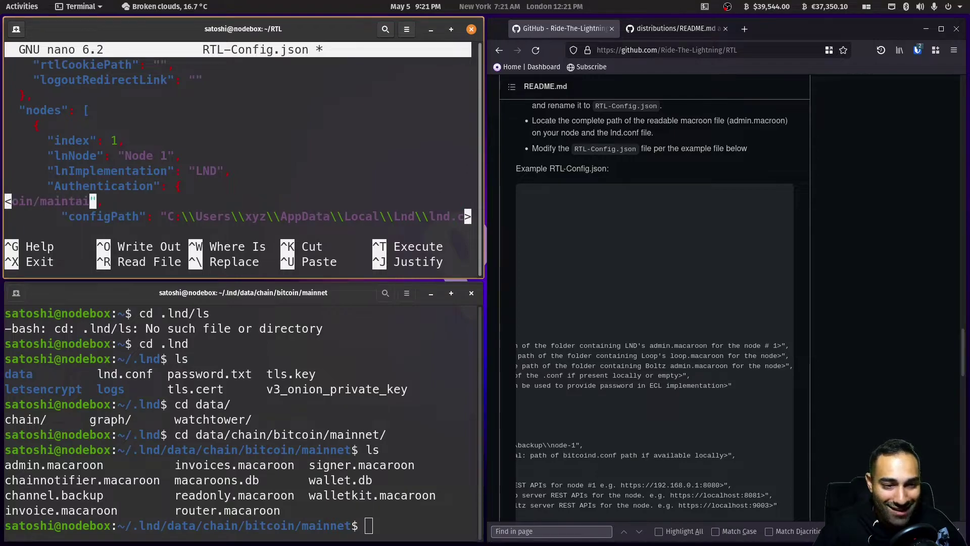
pyautogui.write('net')
# - Clear the Windows configPath and begin it with /home/satoshi/.lnd/
pyautogui.press('Down')
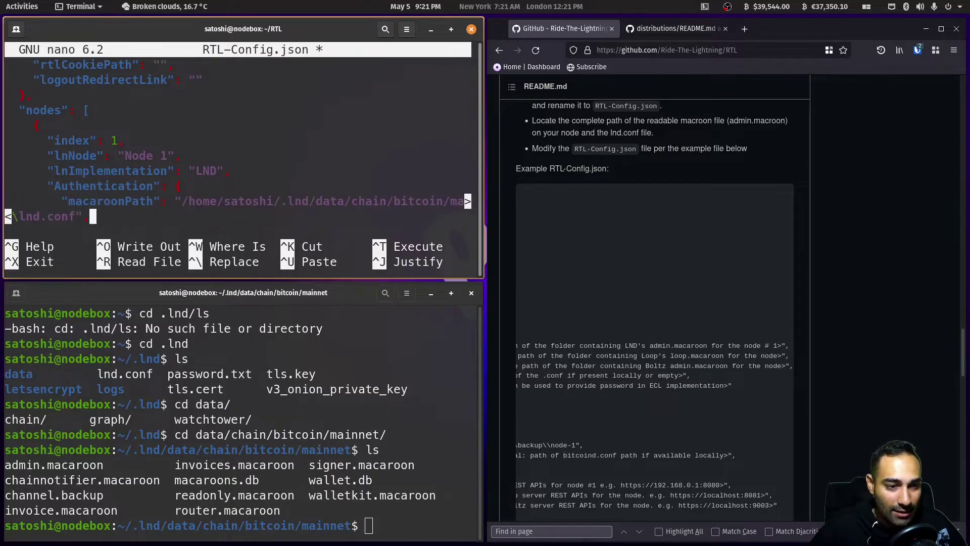
pyautogui.press('Left')
pyautogui.press('Left')
pyautogui.press('Left')
pyautogui.press('Left')
pyautogui.press('Left')
pyautogui.press('Left')
pyautogui.press('Left')
pyautogui.press('Left')
pyautogui.press('Left')
pyautogui.press('Left')
pyautogui.press('Left')
pyautogui.press('Left')
pyautogui.press('Left')
pyautogui.press('Left')
pyautogui.press('Left')
pyautogui.press('Left')
pyautogui.press('Left')
pyautogui.press('Left')
pyautogui.press('Left')
pyautogui.press('Left')
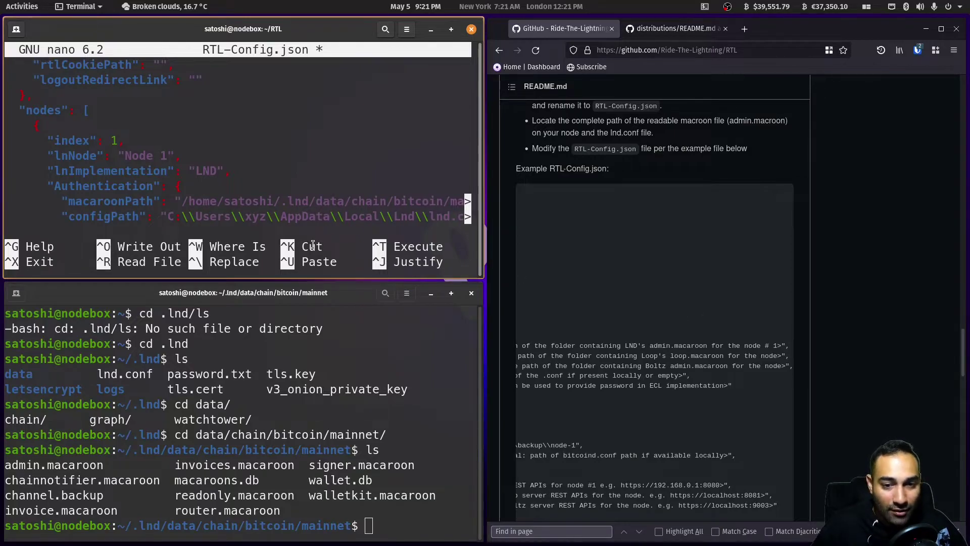
pyautogui.press('Left')
pyautogui.press('Left')
pyautogui.press('Left')
pyautogui.press('Left')
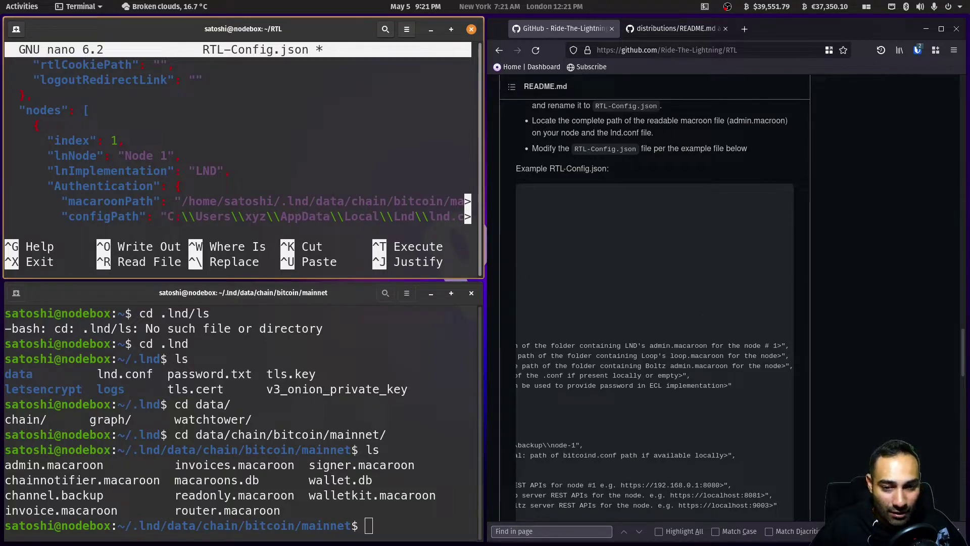
pyautogui.press('Delete')
pyautogui.press('Delete')
pyautogui.press('Delete')
pyautogui.press('Delete')
pyautogui.press('Delete')
pyautogui.press('Delete')
pyautogui.press('Delete')
pyautogui.press('Delete')
pyautogui.press('Delete')
pyautogui.press('Delete')
pyautogui.press('Delete')
pyautogui.press('Delete')
pyautogui.press('Delete')
pyautogui.press('Delete')
pyautogui.press('Delete')
pyautogui.press('Delete')
pyautogui.press('Delete')
pyautogui.press('Delete')
pyautogui.press('Delete')
pyautogui.press('Delete')
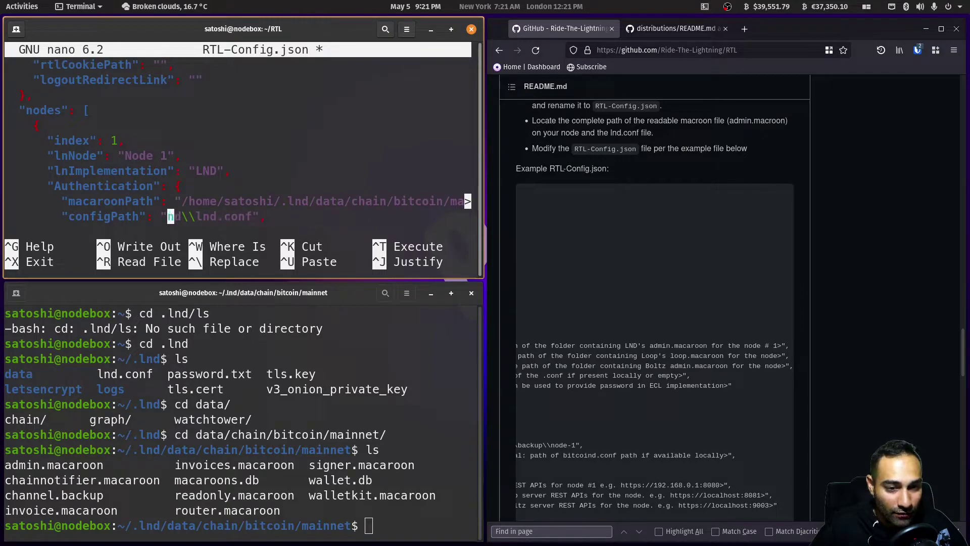
pyautogui.press('Delete')
pyautogui.press('Delete')
pyautogui.press('Delete')
pyautogui.press('Delete')
pyautogui.write('/home')
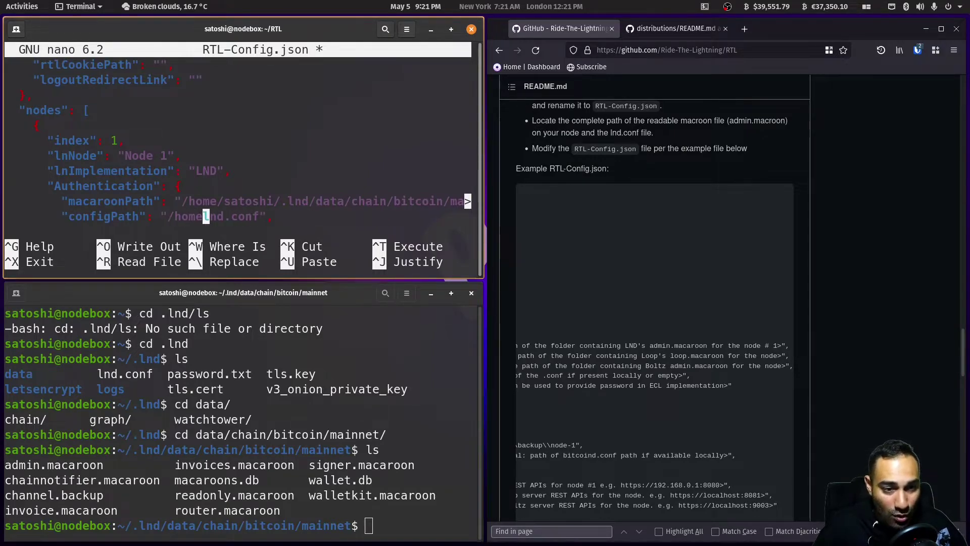
pyautogui.write('/satoshi/')
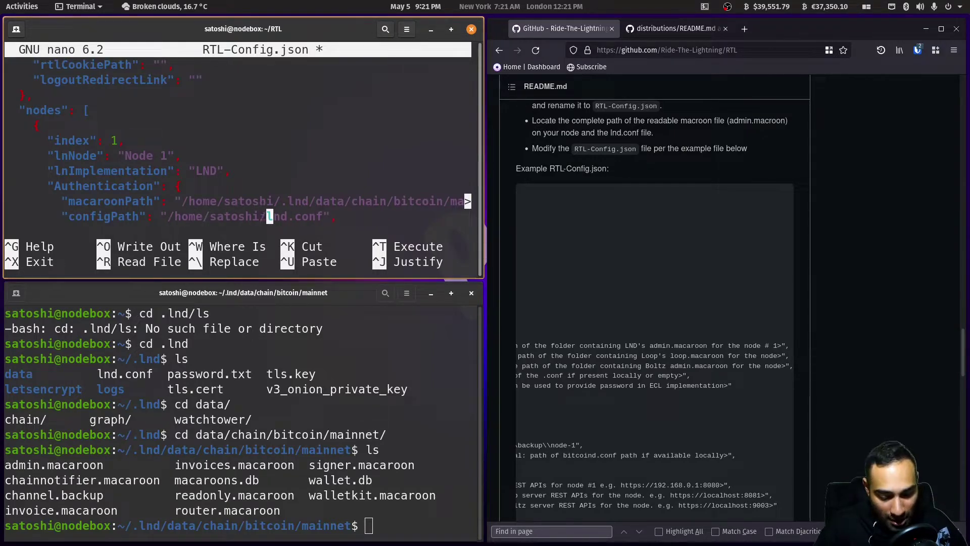
pyautogui.write('.lnd/')
# - Delete the Windows path from swapMacaroonPath, leaving it empty
pyautogui.press('Down')
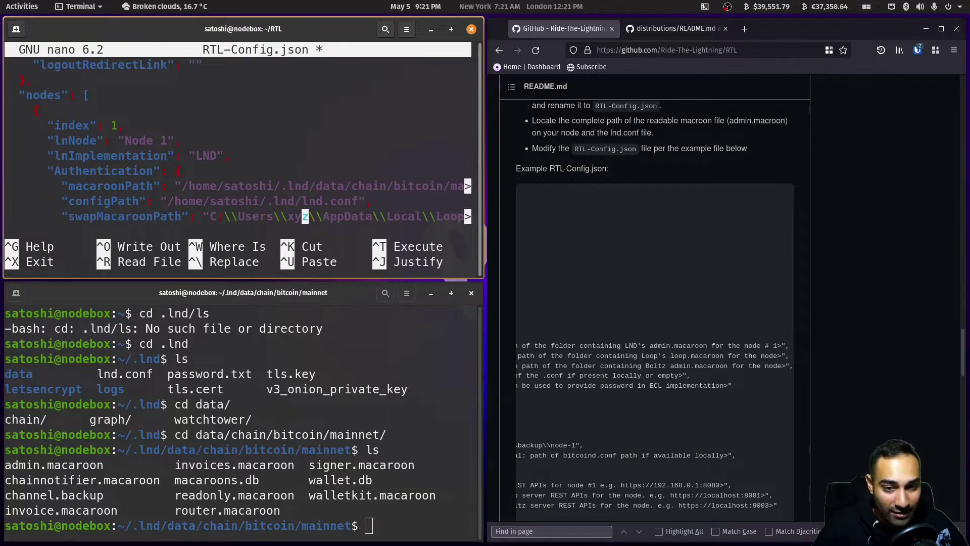
pyautogui.press('Down')
pyautogui.press('Down')
pyautogui.press('Up')
pyautogui.press('Up')
pyautogui.press('Left')
pyautogui.press('Left')
pyautogui.press('Left')
pyautogui.press('Left')
pyautogui.press('Left')
pyautogui.press('Left')
pyautogui.press('Left')
pyautogui.press('Left')
pyautogui.press('Left')
pyautogui.press('Left')
pyautogui.press('Left')
pyautogui.press('Left')
pyautogui.press('Left')
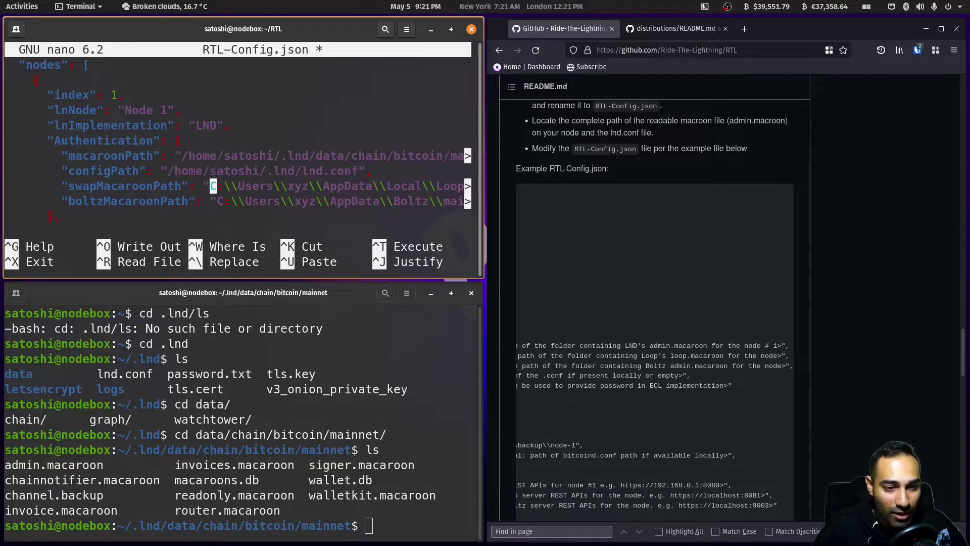
pyautogui.press('Delete')
pyautogui.press('Delete')
pyautogui.press('Delete')
pyautogui.press('Delete')
pyautogui.press('Delete')
pyautogui.press('Delete')
pyautogui.press('Delete')
pyautogui.press('Delete')
pyautogui.press('Delete')
pyautogui.press('Delete')
pyautogui.press('Delete')
pyautogui.press('Delete')
pyautogui.press('Delete')
pyautogui.press('Delete')
pyautogui.press('Delete')
pyautogui.press('Delete')
pyautogui.press('Delete')
pyautogui.press('Delete')
pyautogui.press('Delete')
pyautogui.press('Delete')
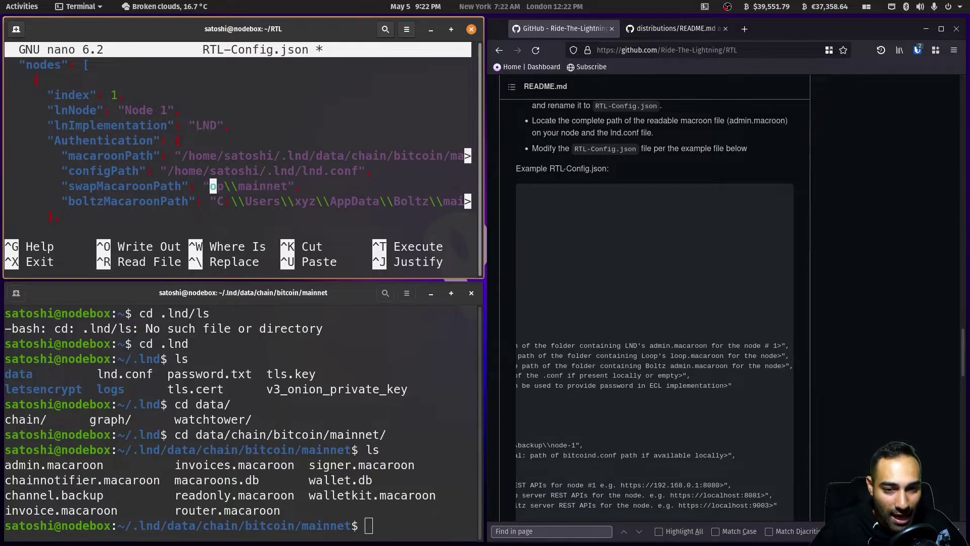
pyautogui.press('Delete')
pyautogui.press('Delete')
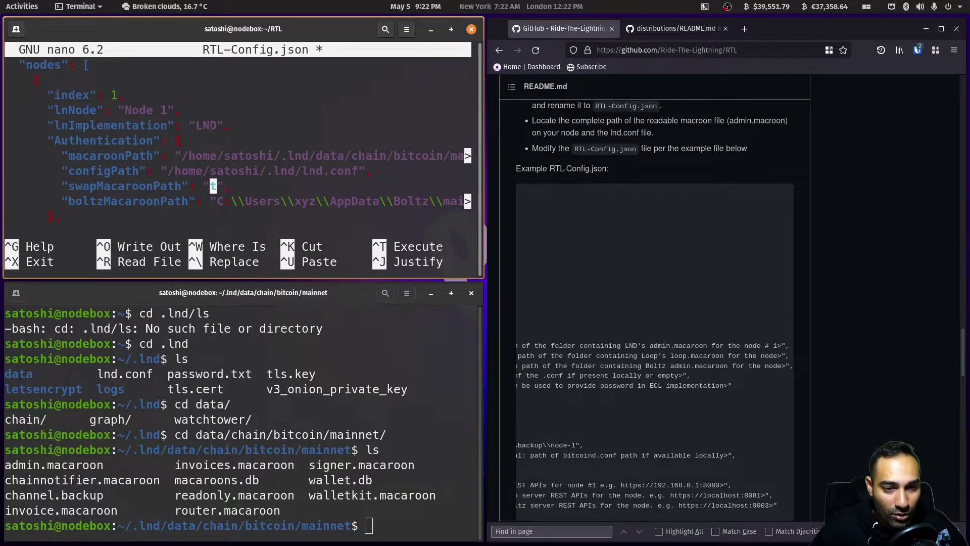
# - After checking the README example, clear the Windows path from boltzMacaroonPath
pyautogui.click(707, 432)
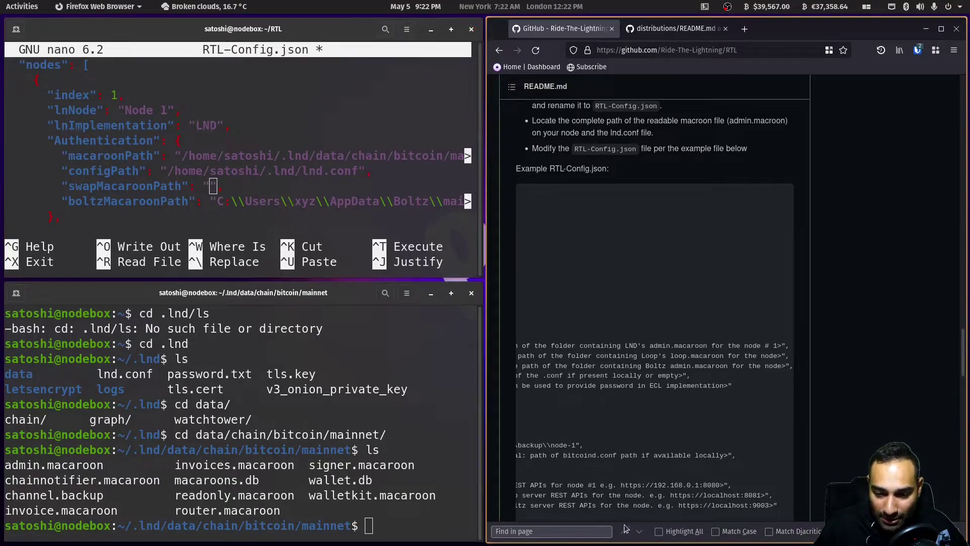
pyautogui.scroll(-3, 633, 523)
pyautogui.moveTo(690, 449); pyautogui.dragTo(588, 446)
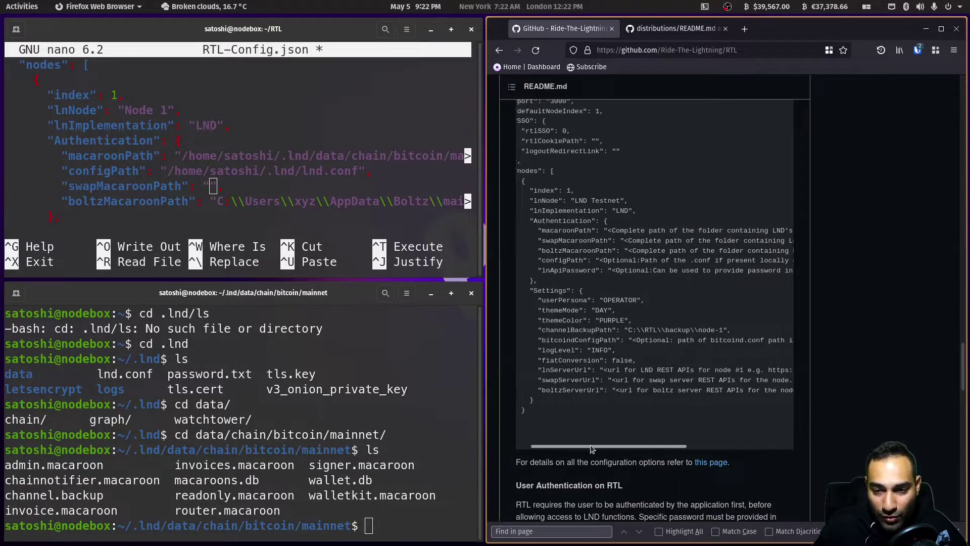
pyautogui.click(293, 40)
pyautogui.press('Down')
pyautogui.press('Right')
pyautogui.press('Delete')
pyautogui.press('Delete')
pyautogui.press('Delete')
pyautogui.press('Delete')
pyautogui.press('Delete')
pyautogui.press('Delete')
pyautogui.press('Delete')
pyautogui.press('Delete')
pyautogui.press('Delete')
pyautogui.press('Delete')
pyautogui.press('Delete')
pyautogui.press('Delete')
pyautogui.press('Delete')
pyautogui.press('Delete')
pyautogui.press('Delete')
pyautogui.press('Delete')
pyautogui.press('Delete')
pyautogui.press('Delete')
pyautogui.press('Delete')
pyautogui.press('Delete')
pyautogui.press('Delete')
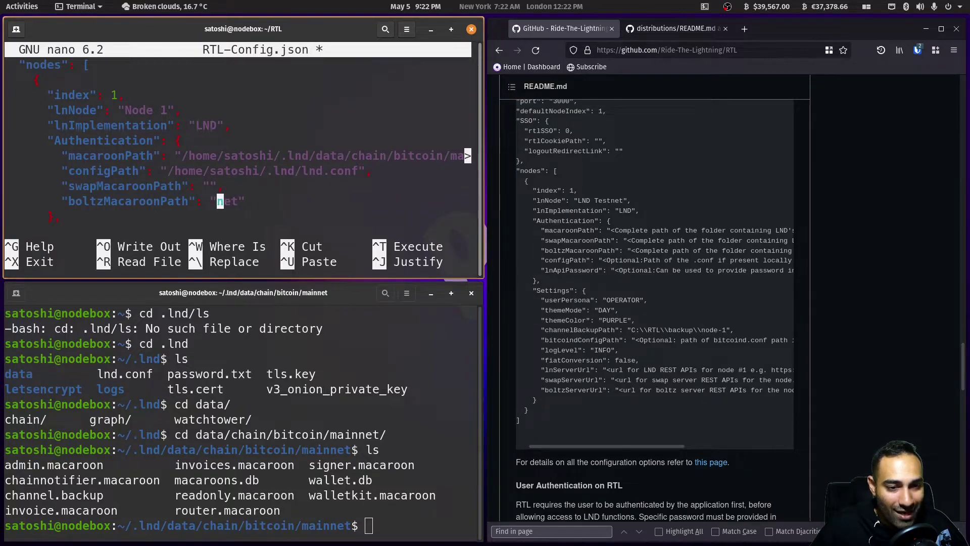
pyautogui.press('Delete')
pyautogui.press('Delete')
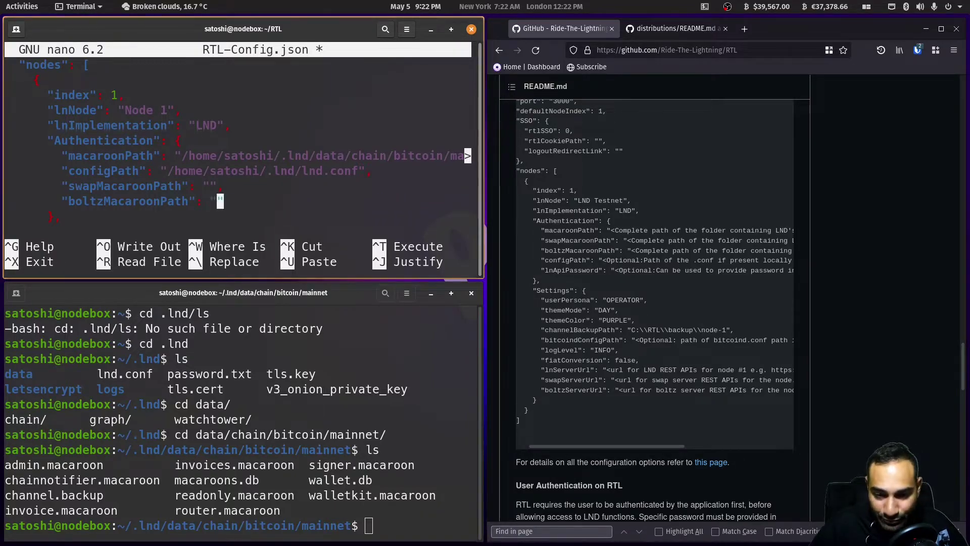
# - Replace the Windows channelBackupPath with a value beginning /home/satoshi/
pyautogui.press('Down')
pyautogui.press('Down')
pyautogui.press('Down')
pyautogui.press('Down')
pyautogui.press('Down')
pyautogui.press('Down')
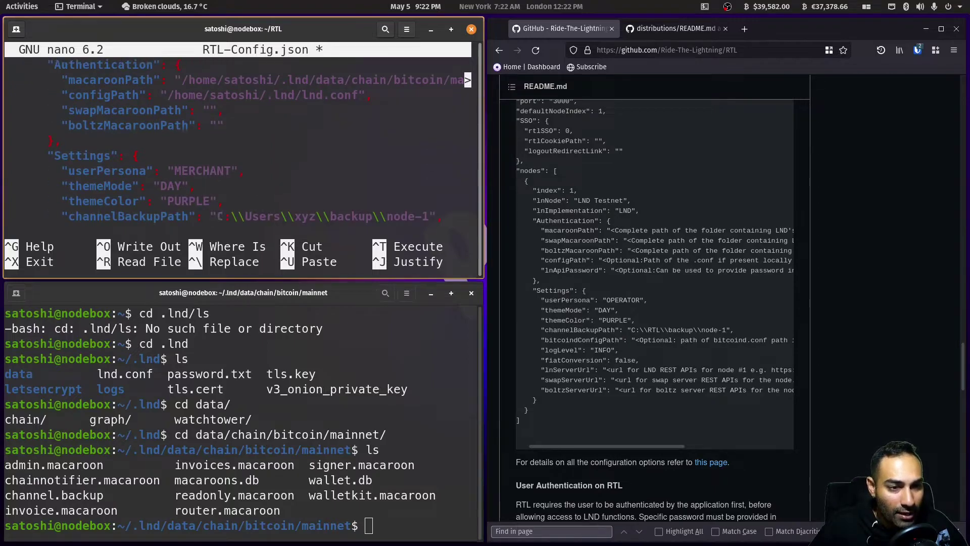
pyautogui.press('Up')
pyautogui.press('Up')
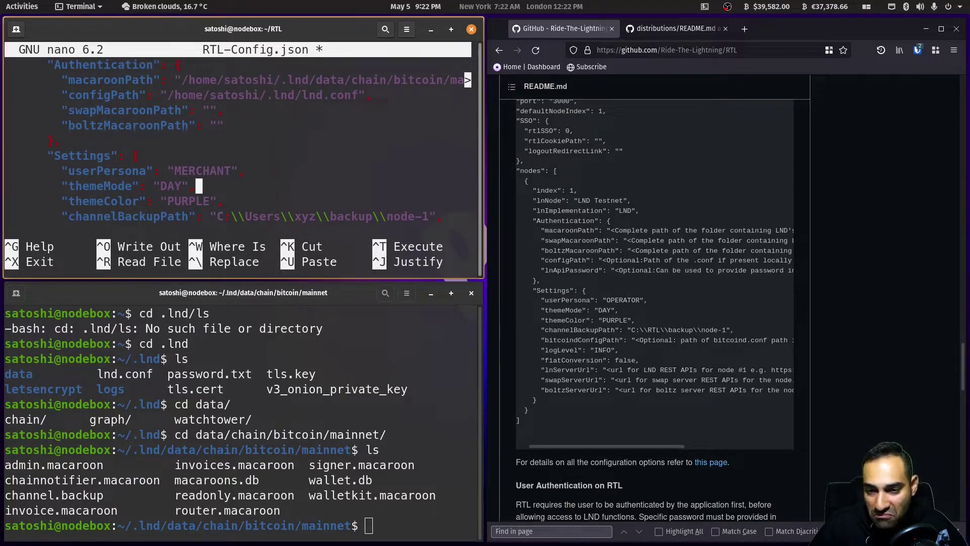
pyautogui.press('Down')
pyautogui.press('Down')
pyautogui.press('Down')
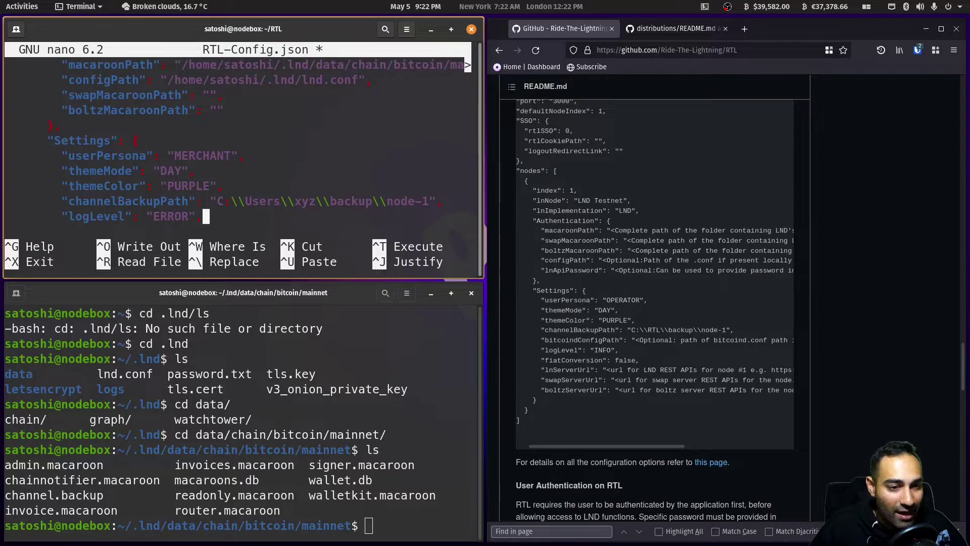
pyautogui.press('Down')
pyautogui.press('Up')
pyautogui.press('Up')
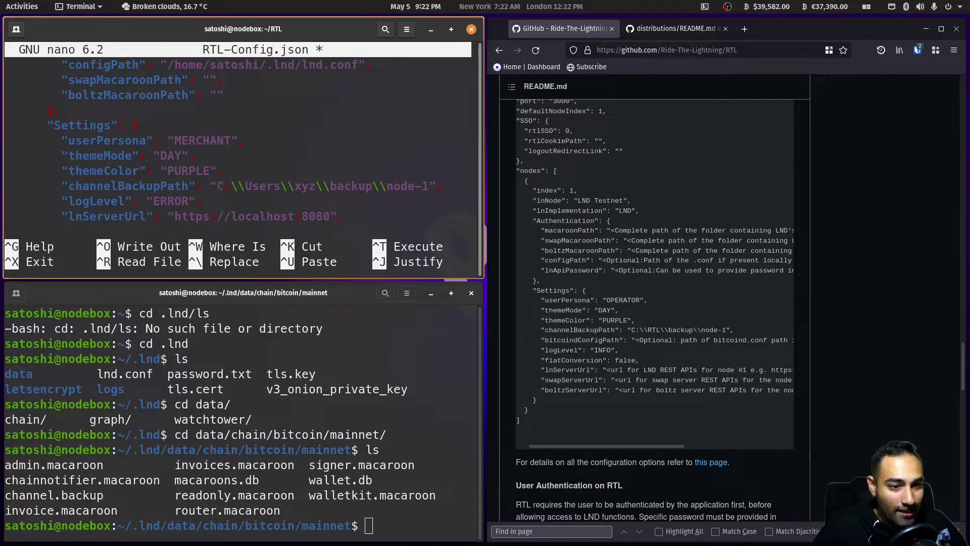
pyautogui.press('Delete')
pyautogui.press('Delete')
pyautogui.press('Delete')
pyautogui.press('Delete')
pyautogui.press('Delete')
pyautogui.press('Delete')
pyautogui.press('Delete')
pyautogui.press('Delete')
pyautogui.press('Delete')
pyautogui.press('Delete')
pyautogui.press('Delete')
pyautogui.press('Delete')
pyautogui.press('Delete')
pyautogui.press('Delete')
pyautogui.press('Delete')
pyautogui.press('Delete')
pyautogui.press('Delete')
pyautogui.press('Delete')
pyautogui.press('Delete')
pyautogui.press('Delete')
pyautogui.press('Delete')
pyautogui.press('Delete')
pyautogui.press('Delete')
pyautogui.press('Delete')
pyautogui.press('Delete')
pyautogui.press('Delete')
pyautogui.press('Delete')
pyautogui.press('Delete')
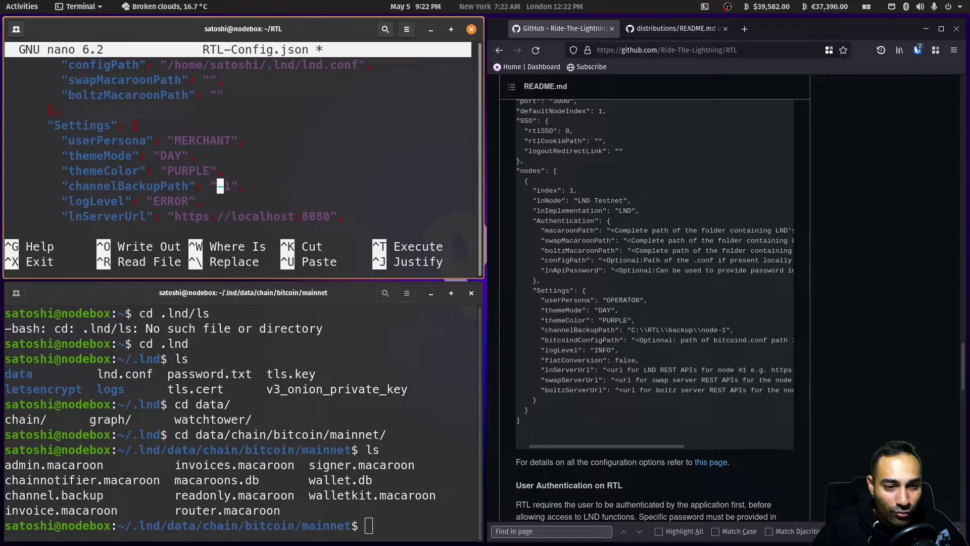
pyautogui.write('/home/s')
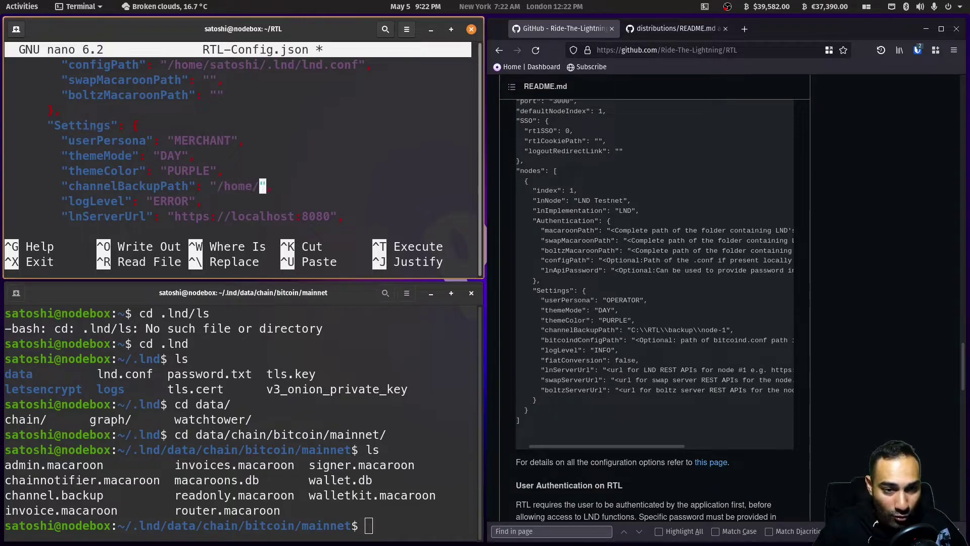
pyautogui.write('atoshi/')
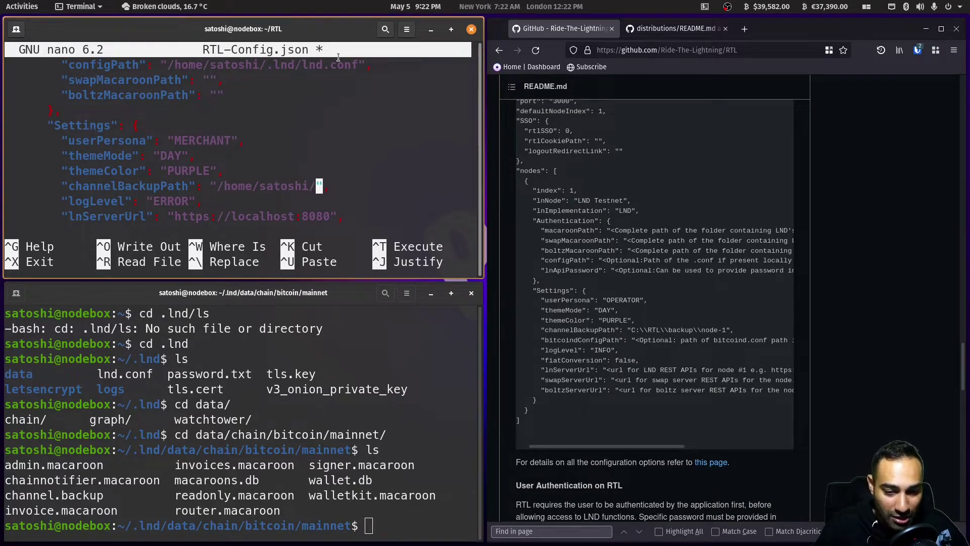
# - In the second terminal, create an lndbackup folder in the home directory
pyautogui.click(421, 530)
pyautogui.write('cd ~')
pyautogui.press('Return')
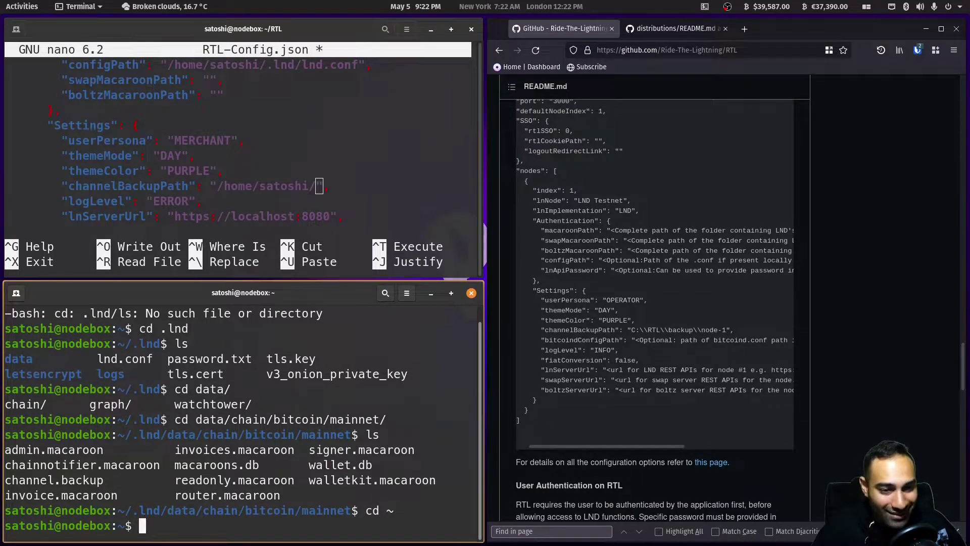
pyautogui.write('mkdir lndbackup')
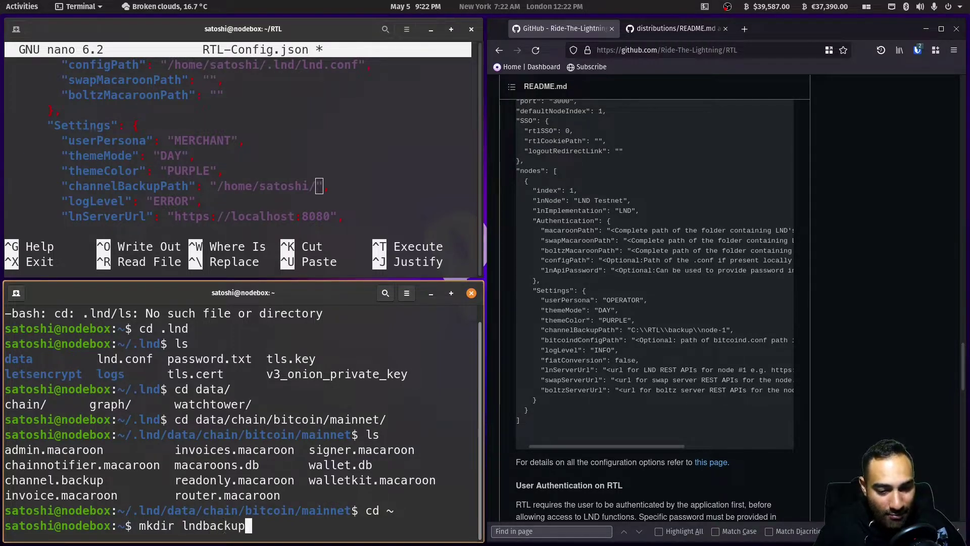
pyautogui.press('Return')
# - Complete channelBackupPath as /home/satoshi/lndbackup and paste in swapServerUrl and boltzServerUrl lines
pyautogui.click(340, 142)
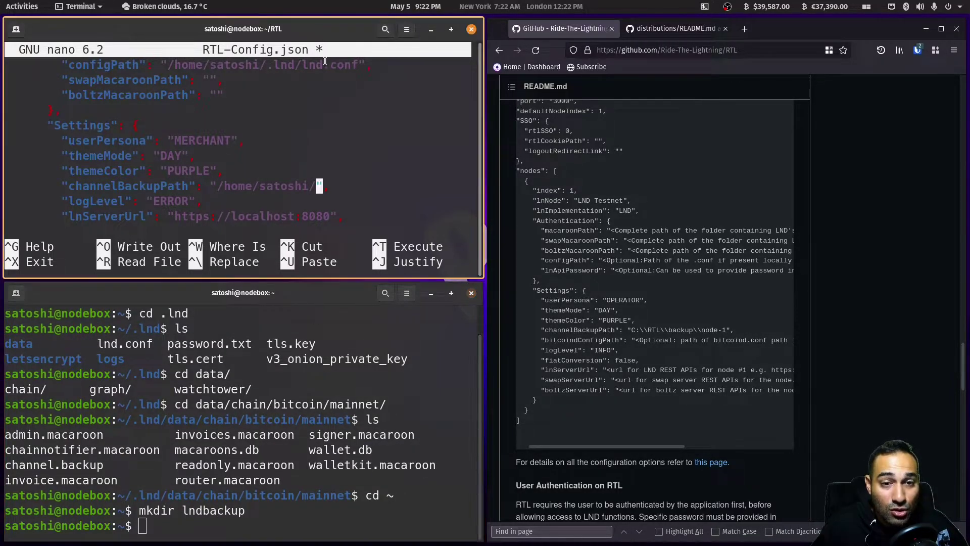
pyautogui.write('lndbackup')
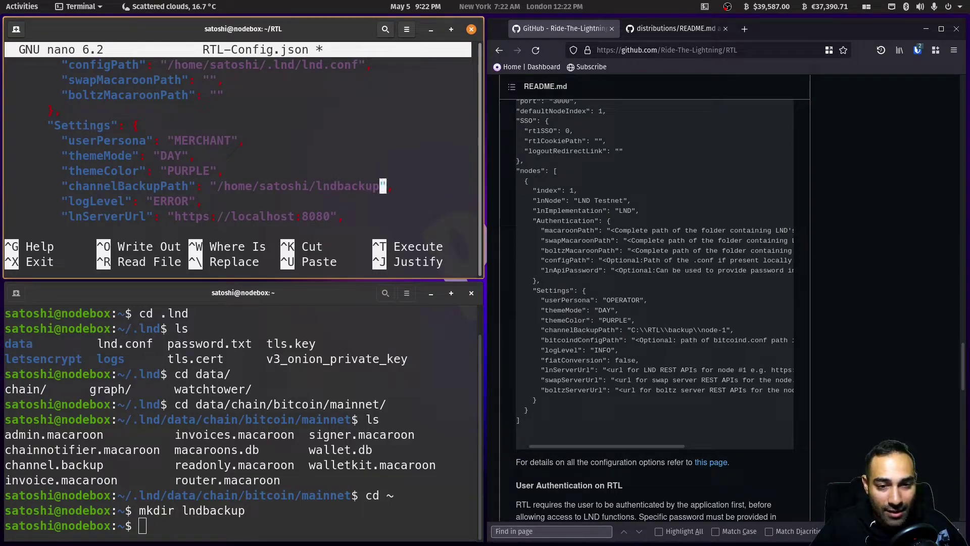
pyautogui.press('Down')
pyautogui.press('End')
pyautogui.write('"swapServerUrl": "https://localhost:8081",         "boltzServerUrl": "https://localhost:9003",')
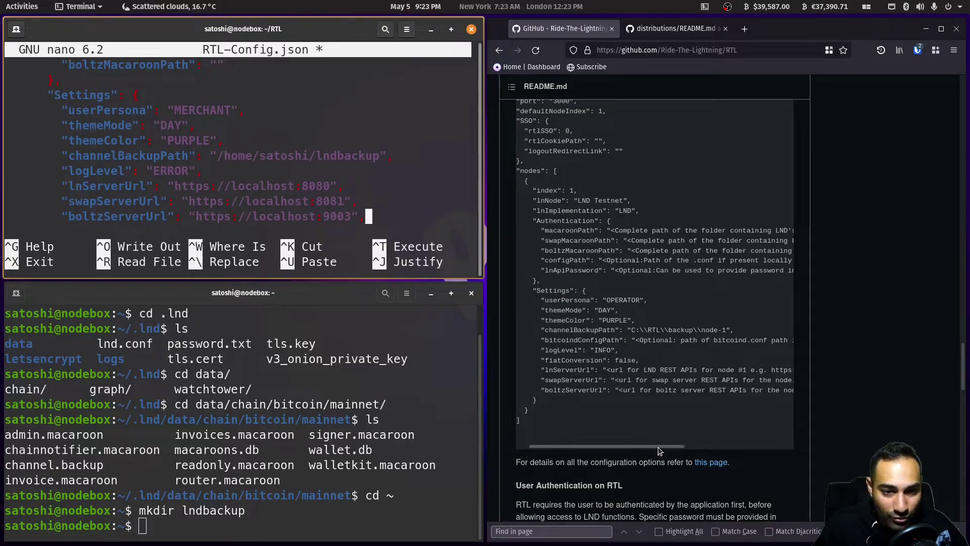
pyautogui.moveTo(660, 451)
pyautogui.mouseDown()
pyautogui.moveTo(762, 447)
pyautogui.moveTo(650, 448)
pyautogui.mouseUp()
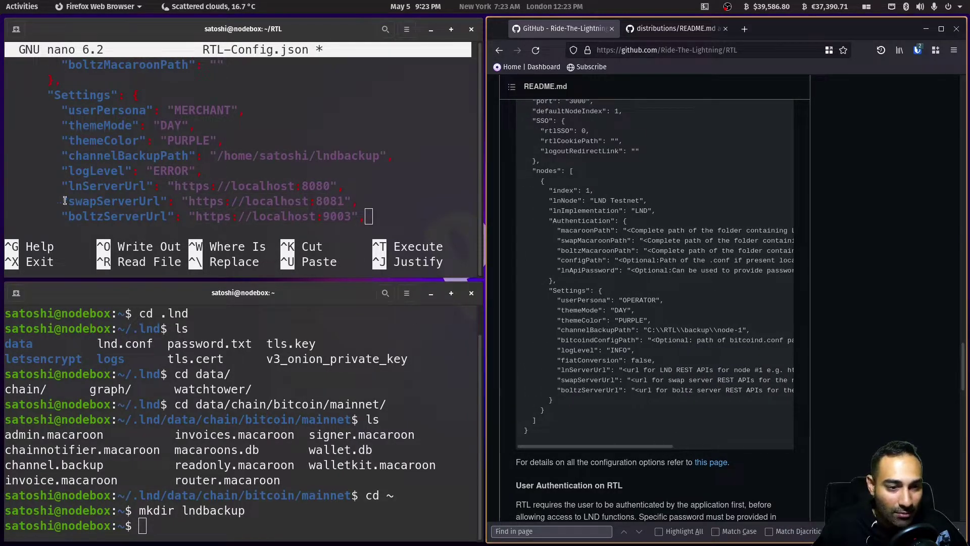
pyautogui.press('Down')
pyautogui.press('Down')
pyautogui.press('Down')
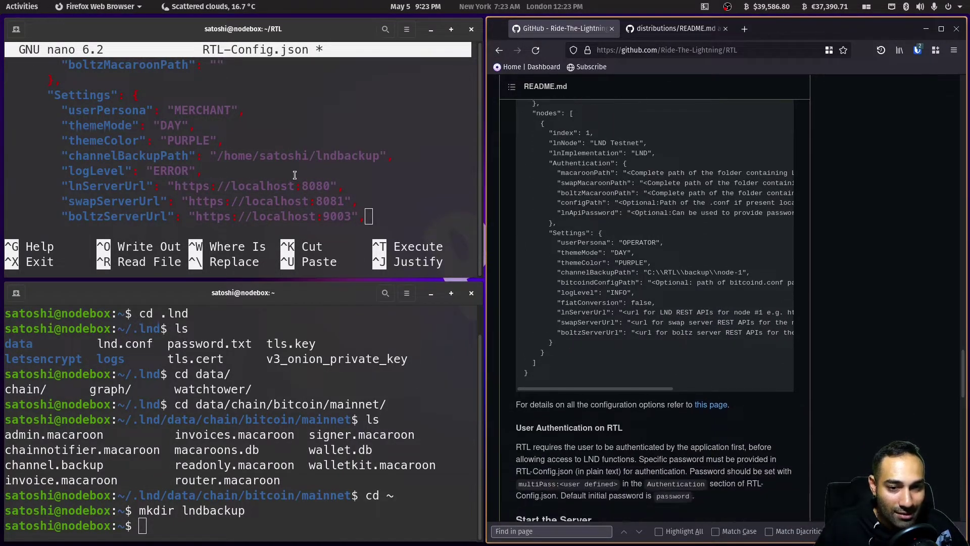
pyautogui.click(320, 35)
# - Add fiatConversion false with closing brackets and save RTL-Config.json, exiting nano
pyautogui.write('"fiatConversion": false       }     }   ]')
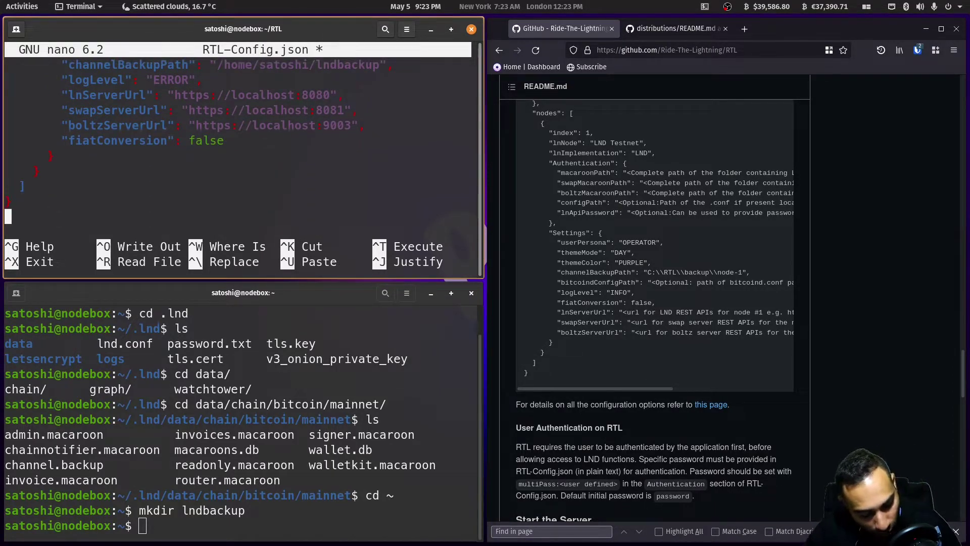
pyautogui.hotkey('ctrl', 'x')
pyautogui.press('y')
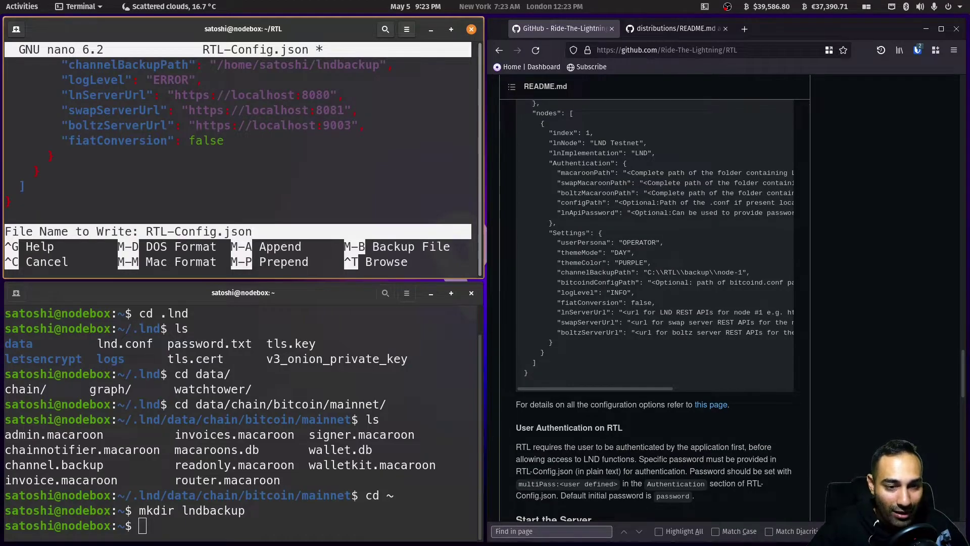
pyautogui.press('Return')
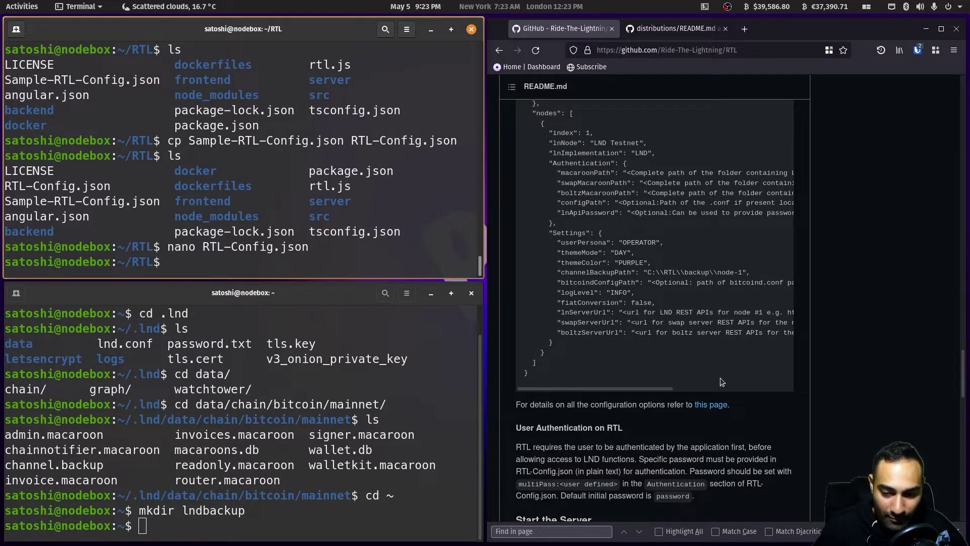
# - Following the README, start the RTL server with node rtl in the RTL folder
pyautogui.click(663, 435)
pyautogui.scroll(-3, 621, 388)
pyautogui.scroll(-1, 621, 389)
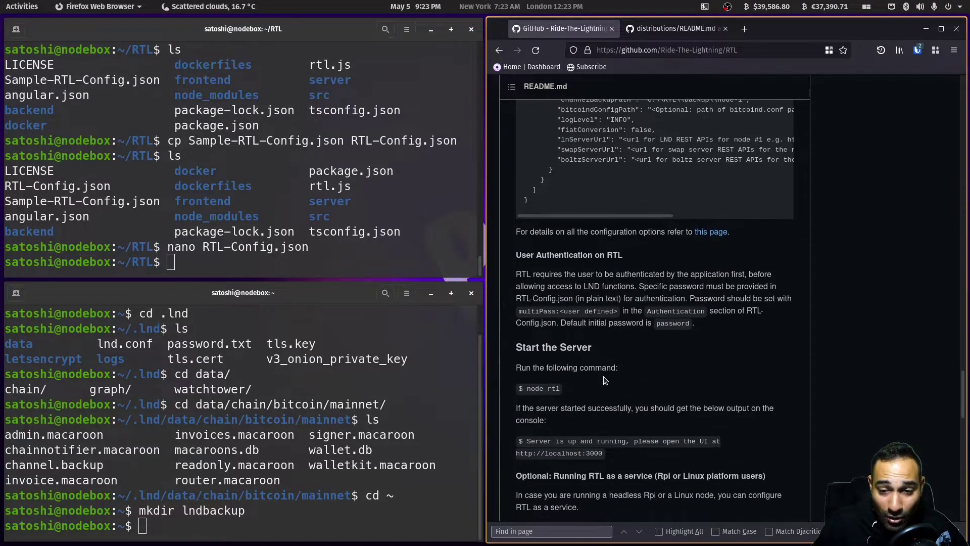
pyautogui.click(220, 260)
pyautogui.write('node rtl')
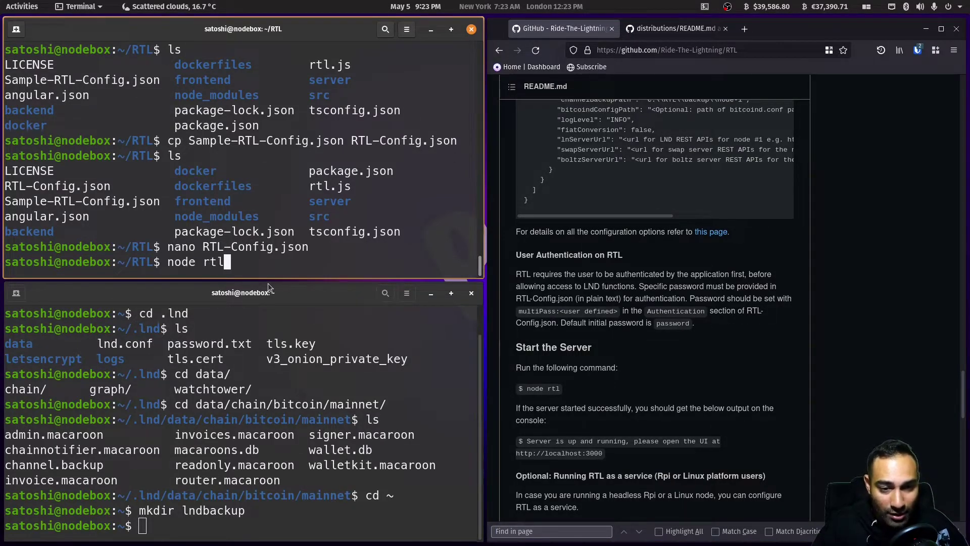
pyautogui.press('Return')
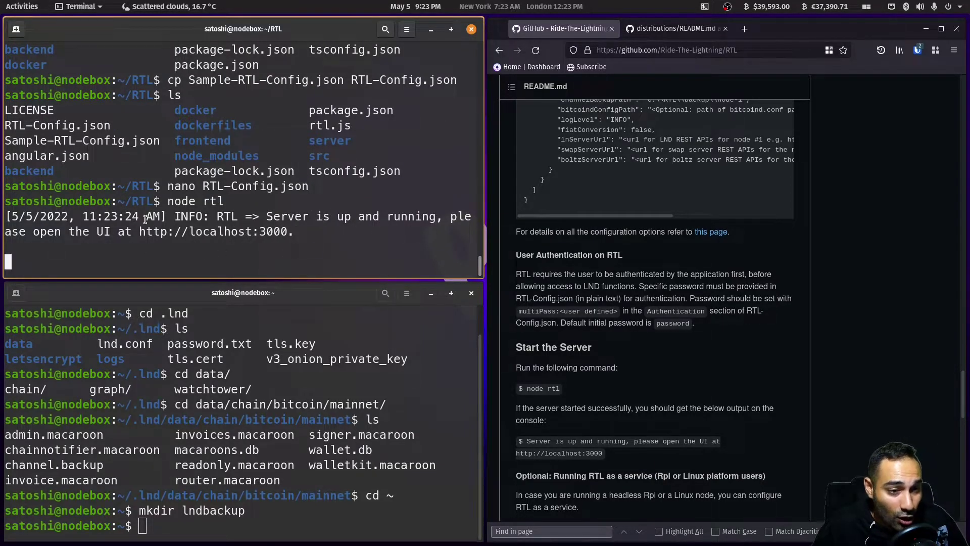
# - Load the RTL web interface at 192.168.55.30:3000 in a new Firefox tab
pyautogui.rightClick(751, 34)
pyautogui.click(731, 59)
pyautogui.write('192.168.5')
pyautogui.write('5.30:')
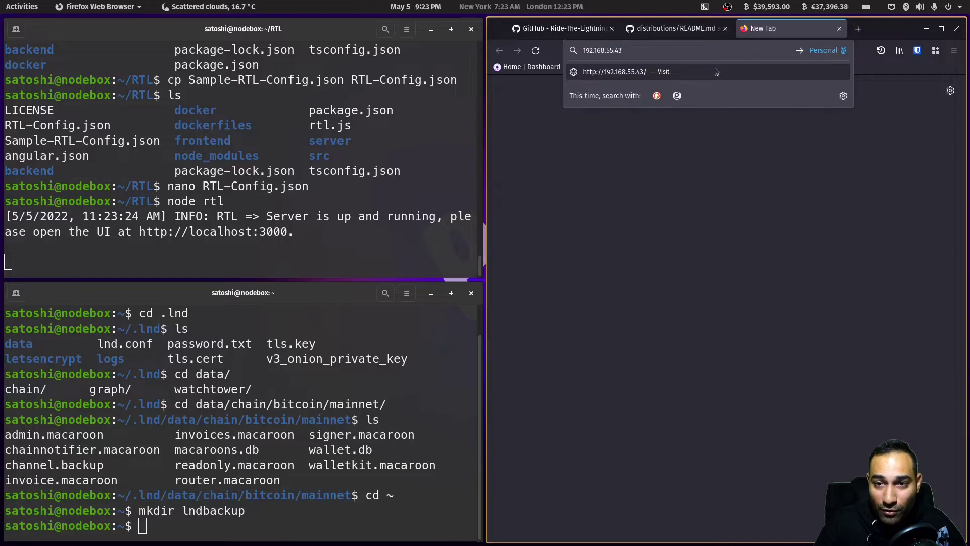
pyautogui.write('3000')
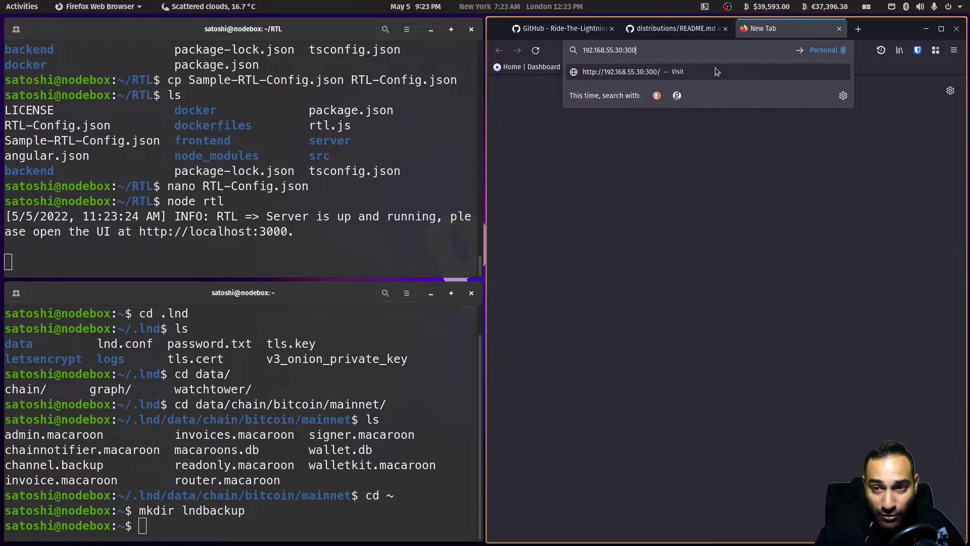
pyautogui.press('Return')
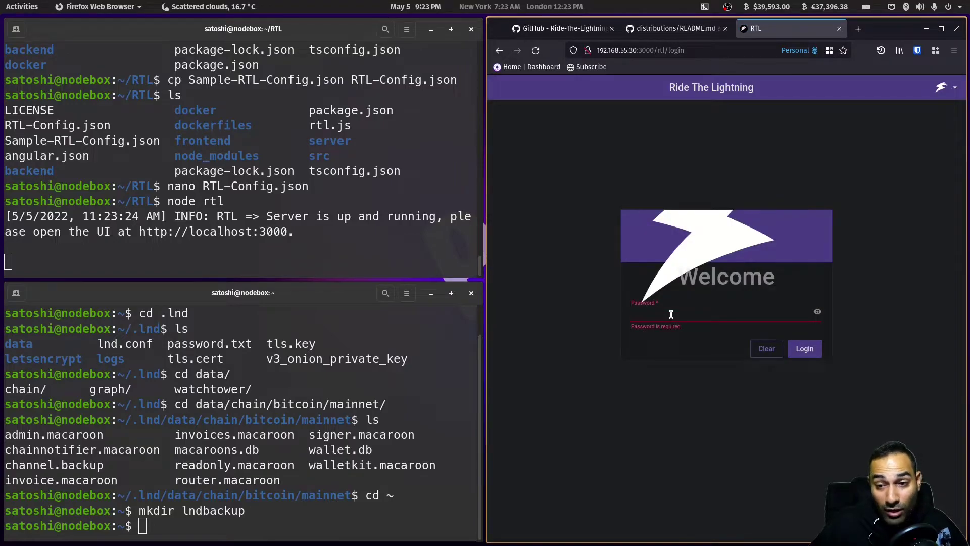
# - Log in with the RTL password, revealing it to correct a typo
pyautogui.write('•')
pyautogui.press('BackSpace')
pyautogui.press('BackSpace')
pyautogui.press('BackSpace')
pyautogui.press('BackSpace')
pyautogui.press('BackSpace')
pyautogui.write('••••')
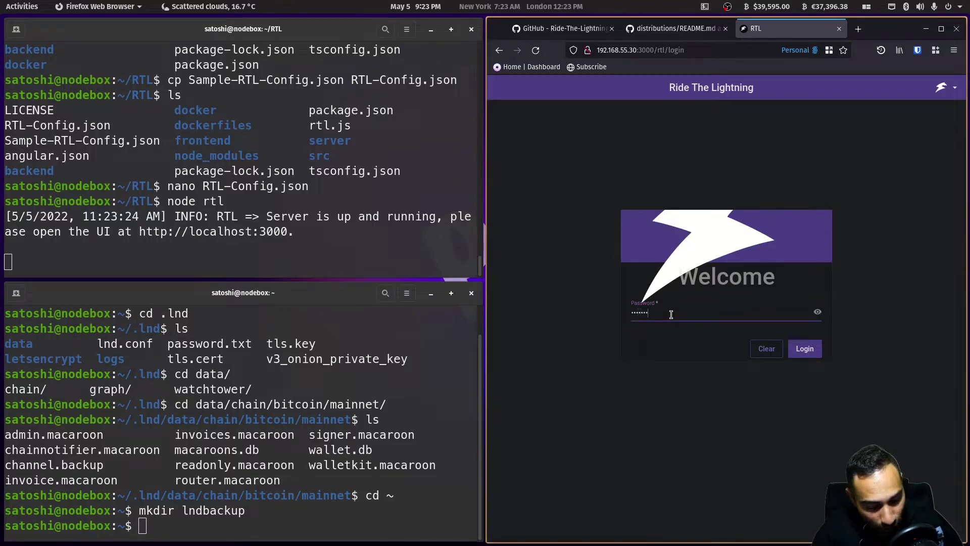
pyautogui.write('••••••••')
pyautogui.press('Return')
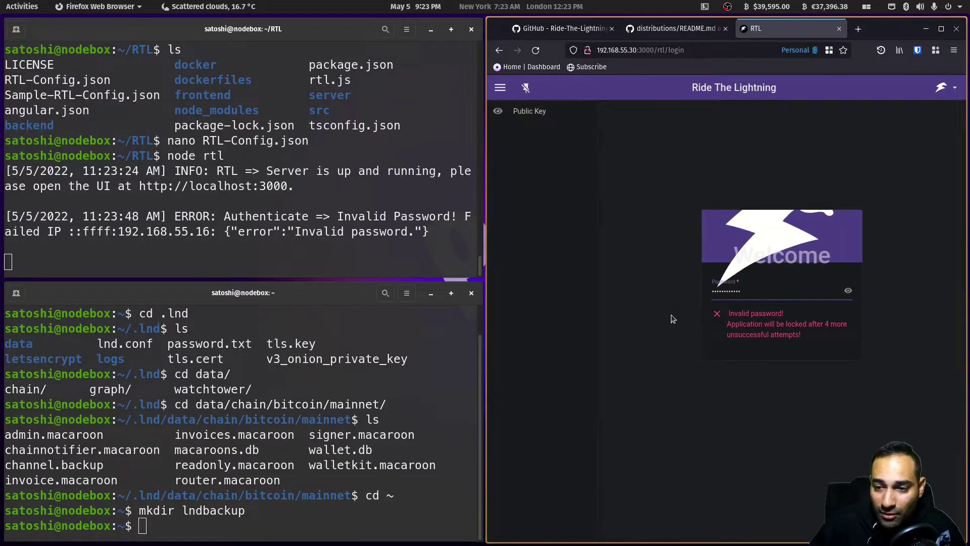
pyautogui.click(848, 290)
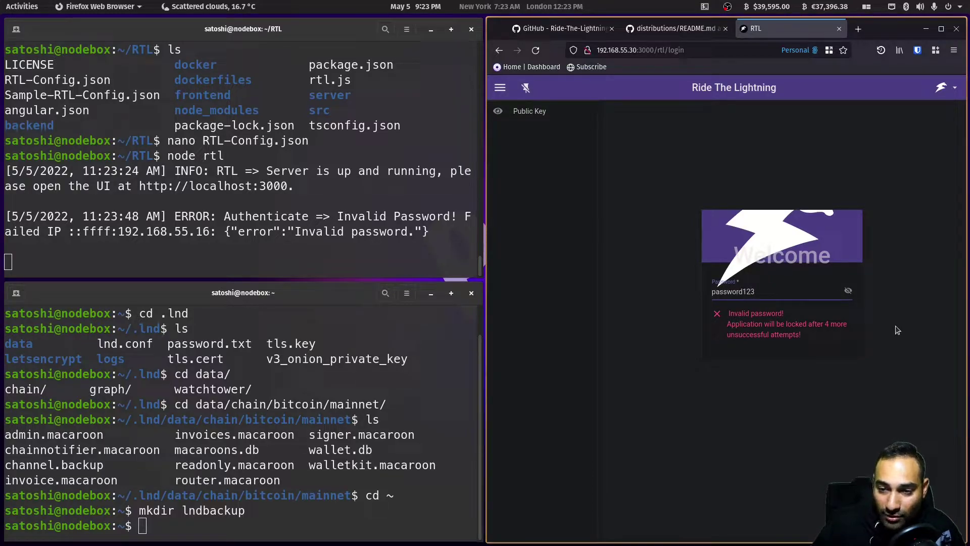
pyautogui.press('Return')
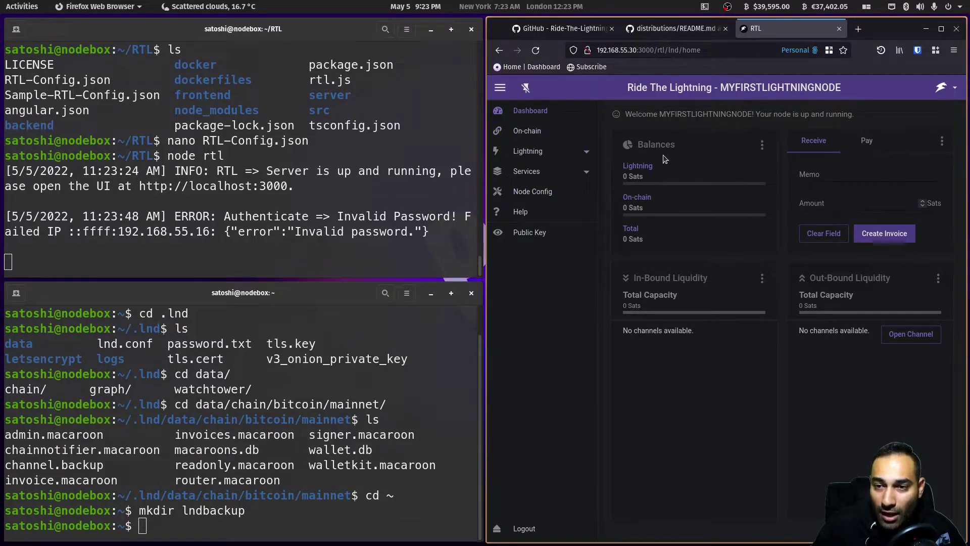
# - Browse the On-chain and Lightning Peers/Channels pages, ending on the On-chain receive page
pyautogui.click(843, 88)
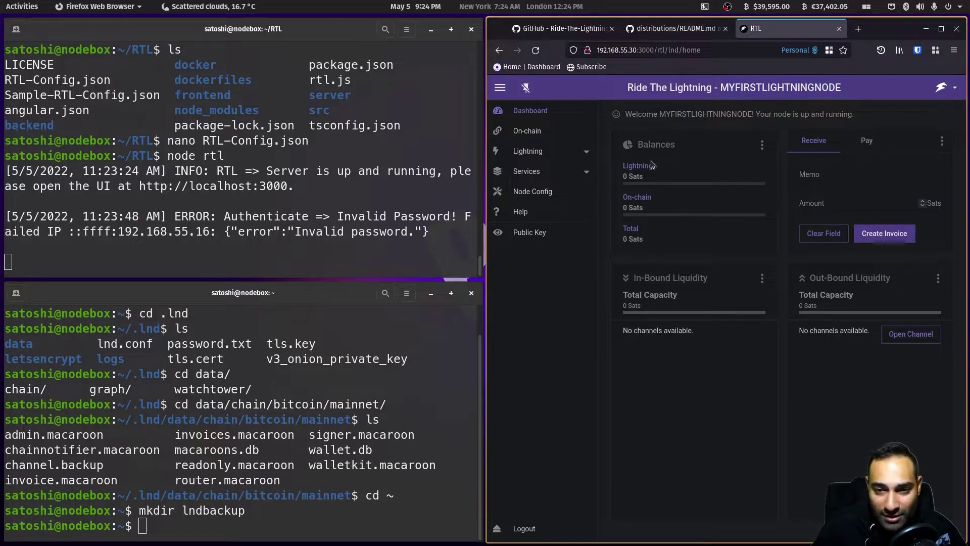
pyautogui.moveTo(662, 116); pyautogui.dragTo(753, 116)
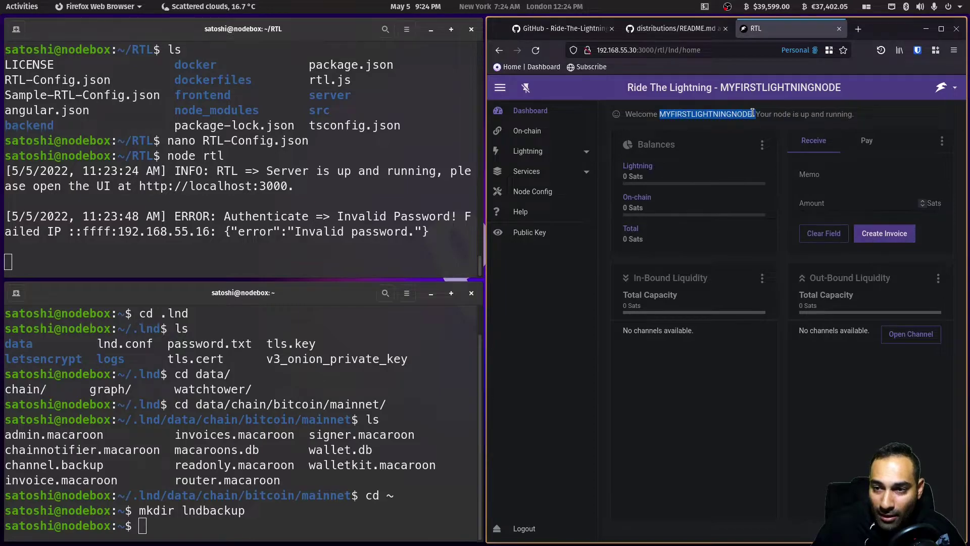
pyautogui.click(527, 130)
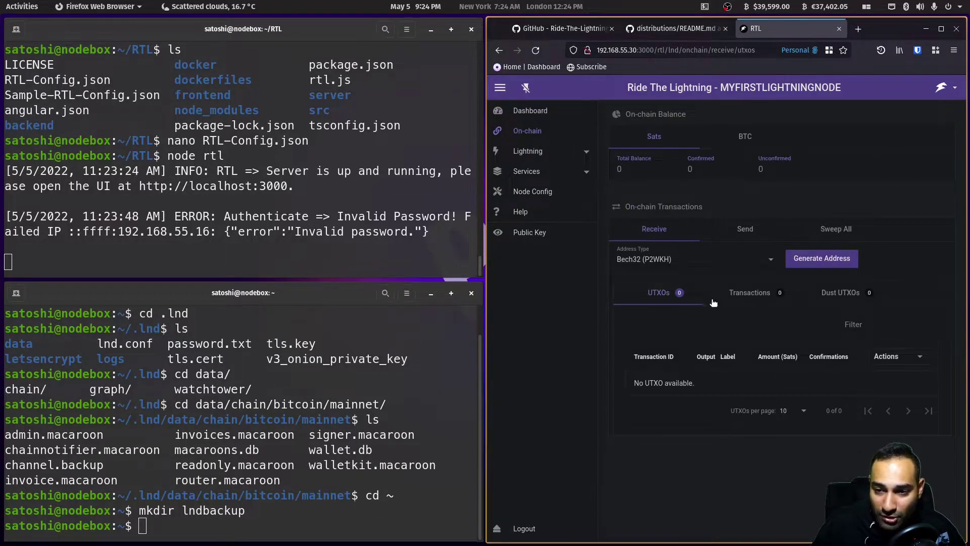
pyautogui.click(528, 151)
pyautogui.click(556, 175)
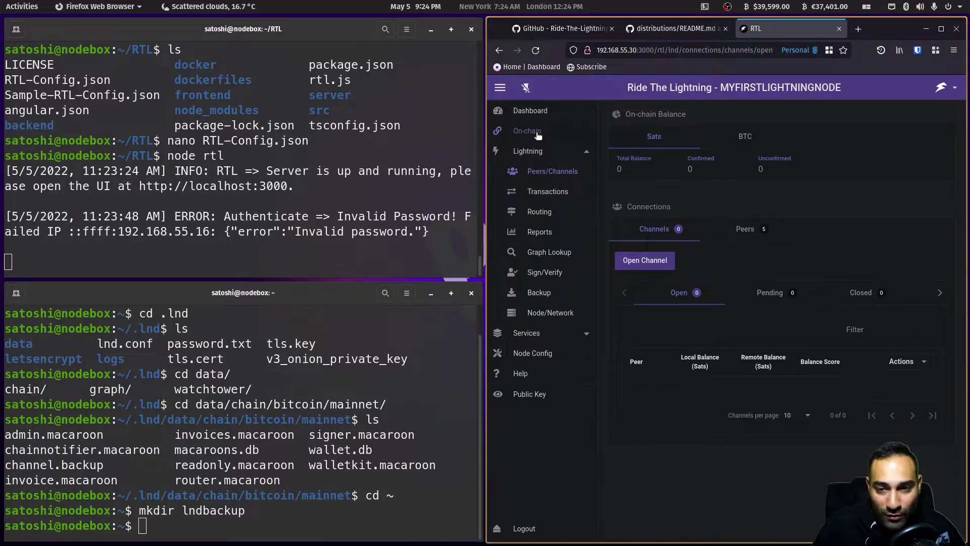
pyautogui.click(537, 132)
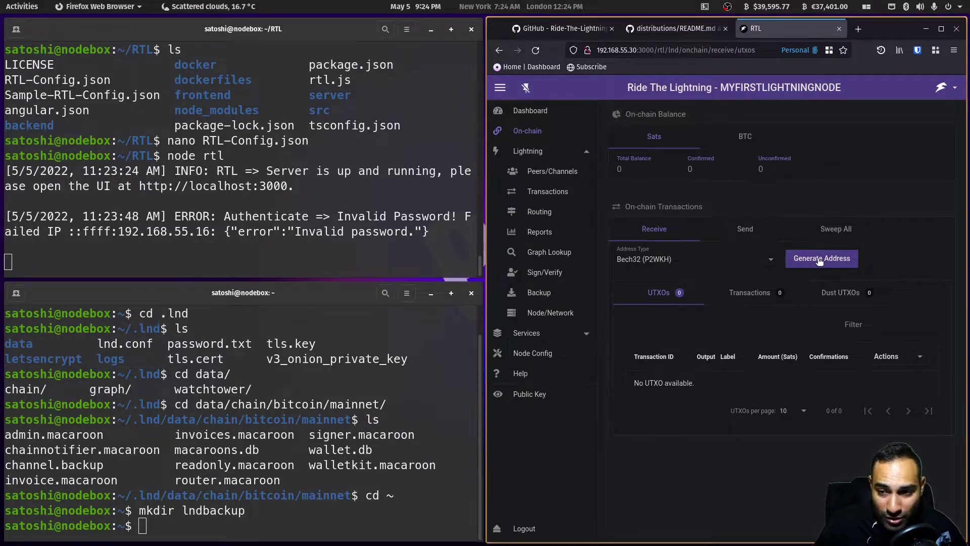
# - Generate a new Bech32 receive address, select it, and close its window
pyautogui.click(821, 260)
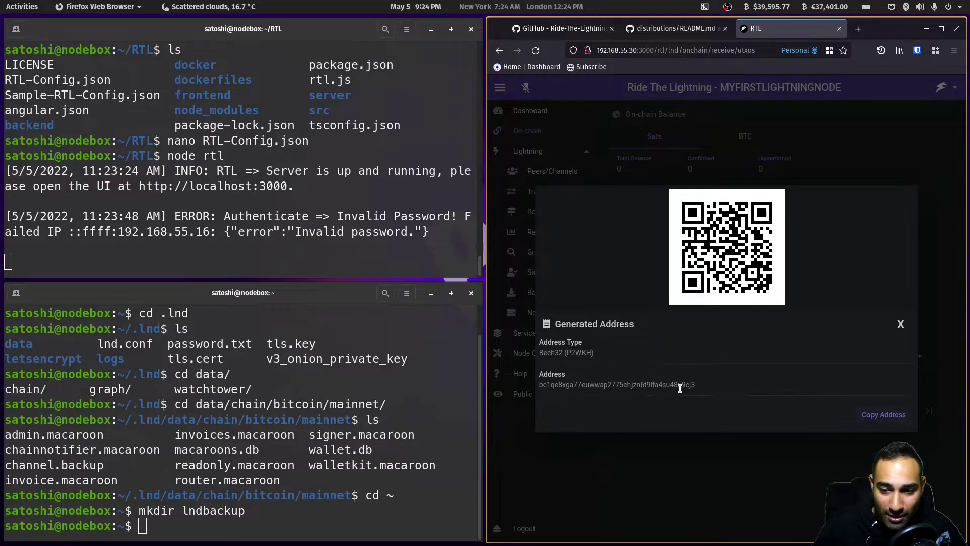
pyautogui.moveTo(701, 389); pyautogui.dragTo(539, 388)
pyautogui.click(901, 323)
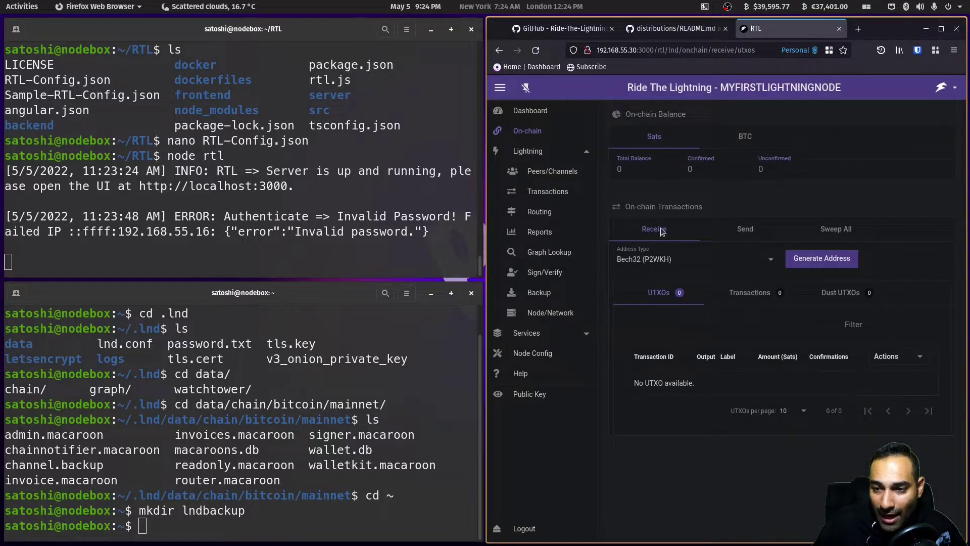
# - Review the Peers/Channels page, then view the Lightning Transactions payments history
pyautogui.click(561, 174)
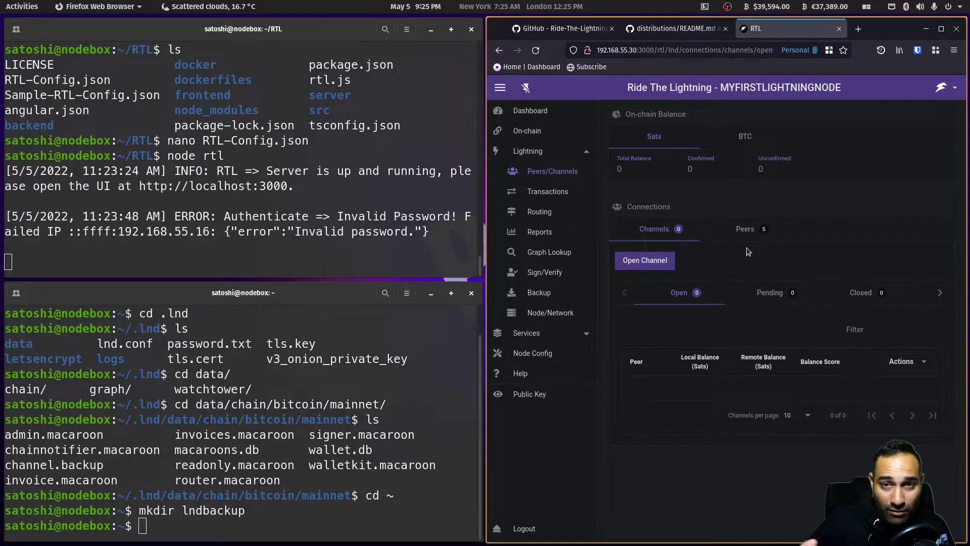
pyautogui.click(537, 198)
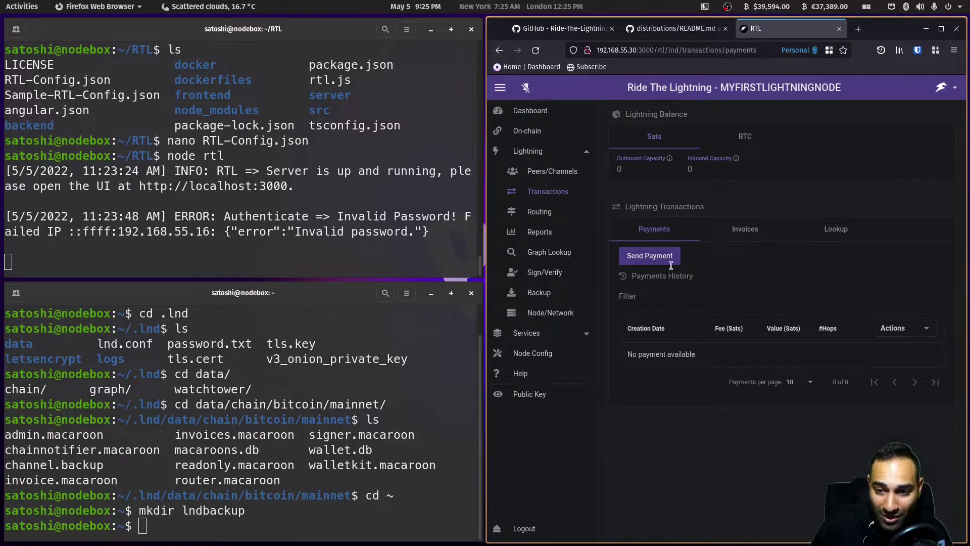
# - Dismiss the Send Payment dialog and view the empty Routing forwarding history
pyautogui.click(656, 258)
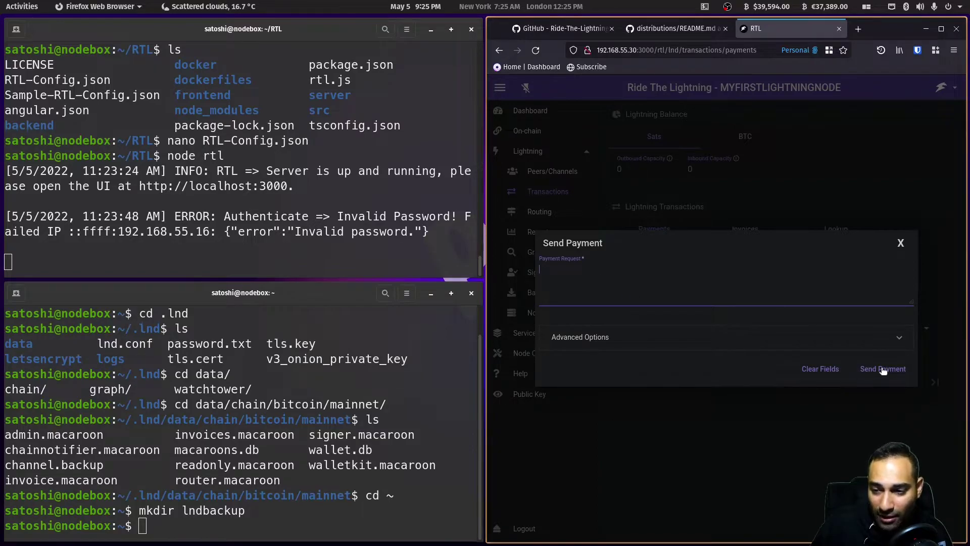
pyautogui.click(900, 242)
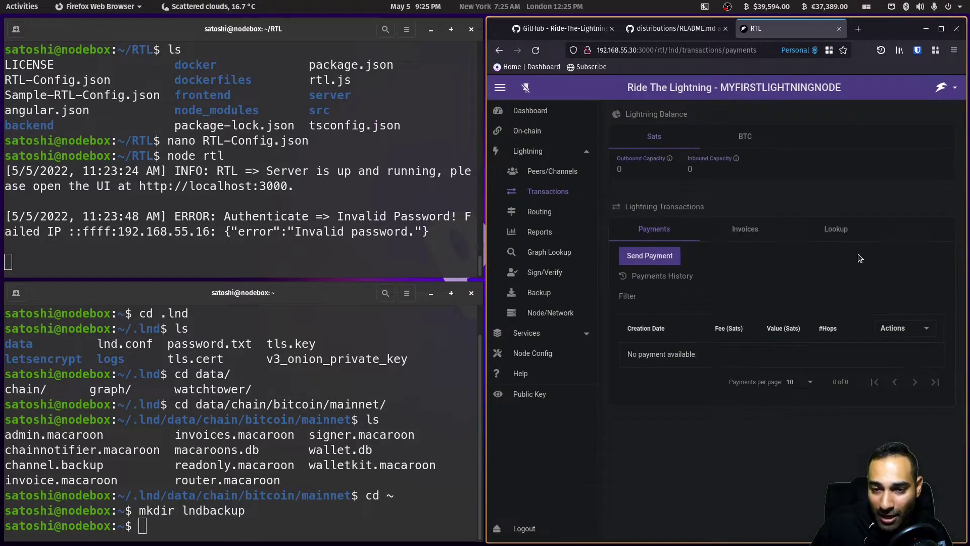
pyautogui.click(540, 212)
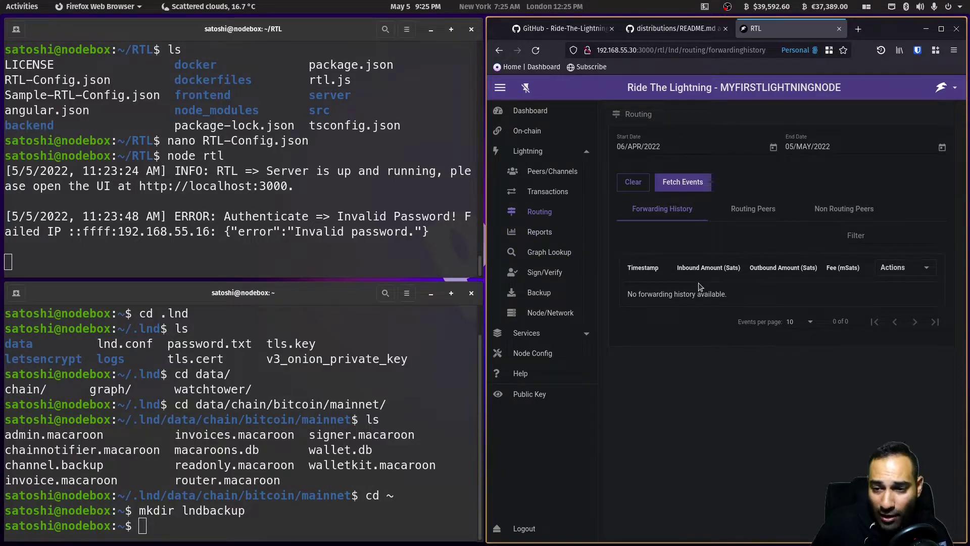
# - Run Backup All on the Channels Backup page, then confirm channel-all.bak in ~/lndbackup with cd and ls
pyautogui.click(540, 294)
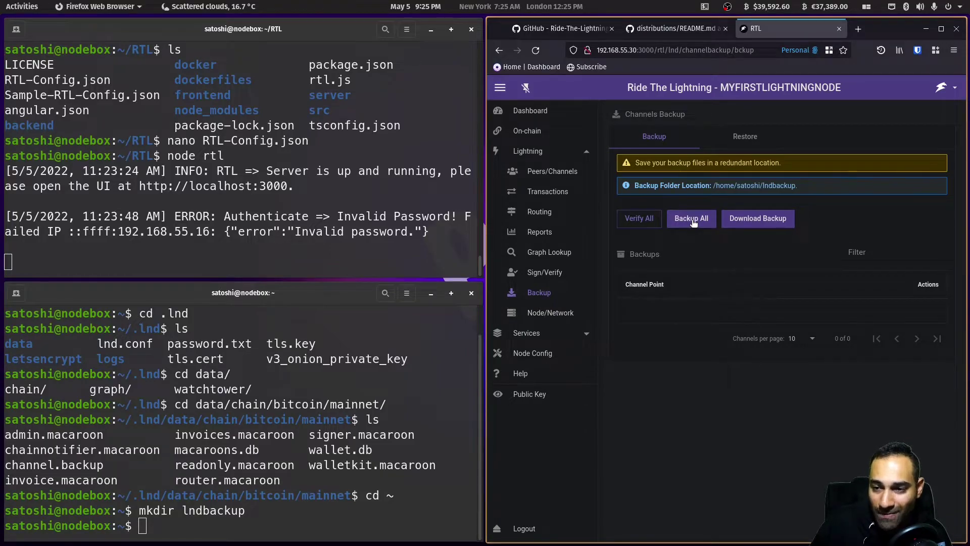
pyautogui.click(693, 220)
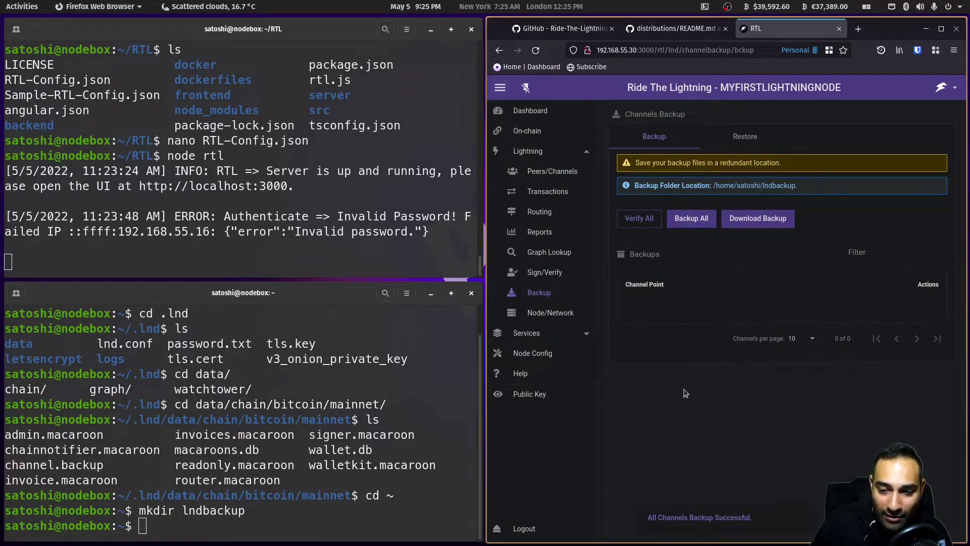
pyautogui.click(240, 516)
pyautogui.write('cd lndbackup/')
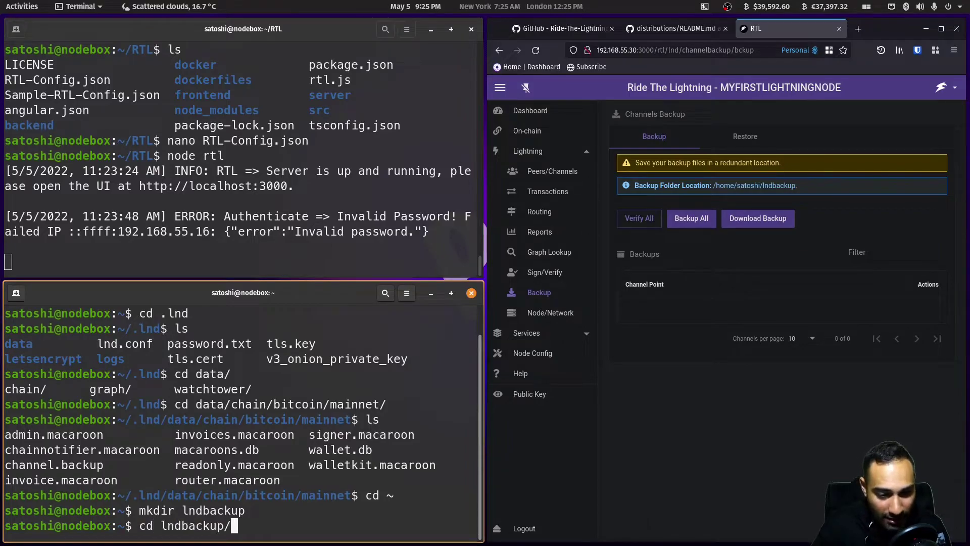
pyautogui.press('Return')
pyautogui.write('ls')
pyautogui.press('Return')
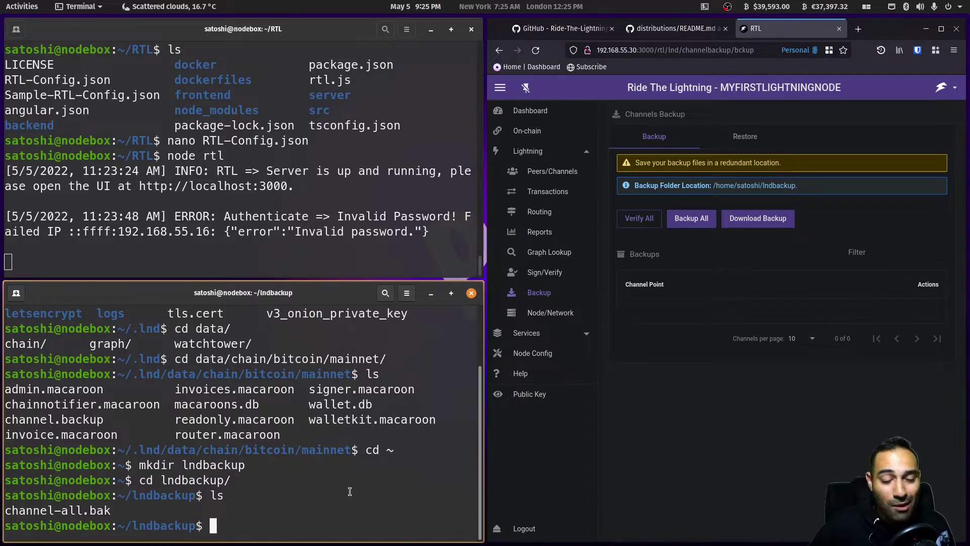
pyautogui.click(766, 469)
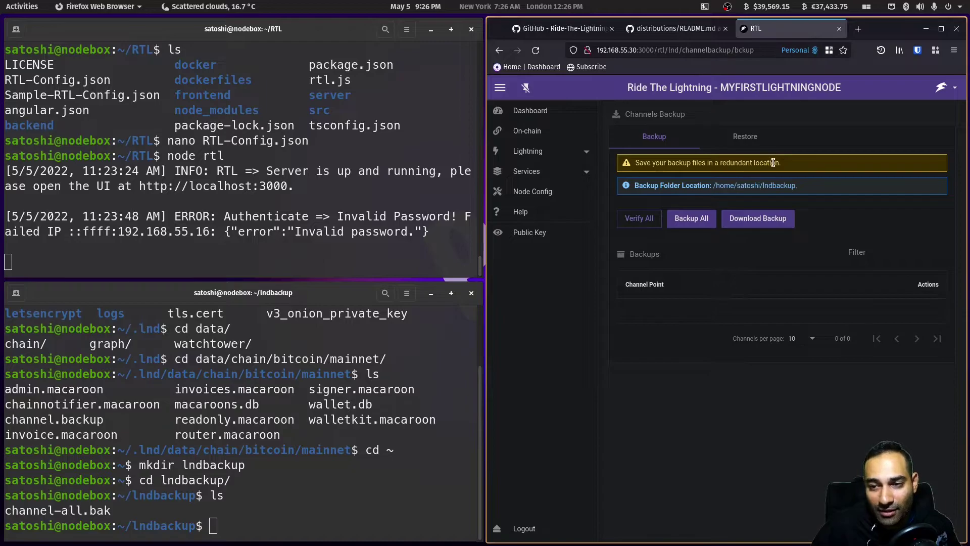
# - View the Restore section, expand Services, and open Loop, dismissing its Not Connected error
pyautogui.click(752, 139)
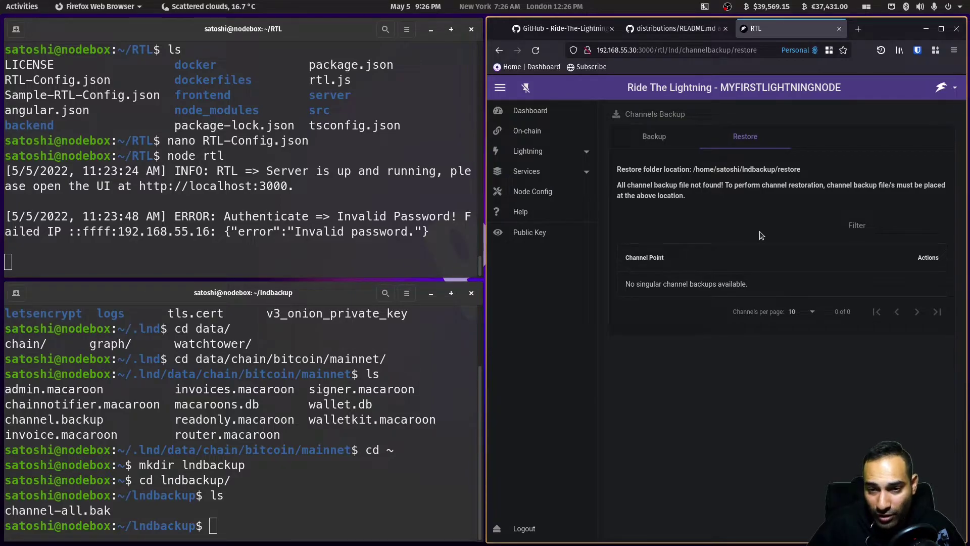
pyautogui.click(529, 151)
pyautogui.click(551, 337)
pyautogui.click(535, 354)
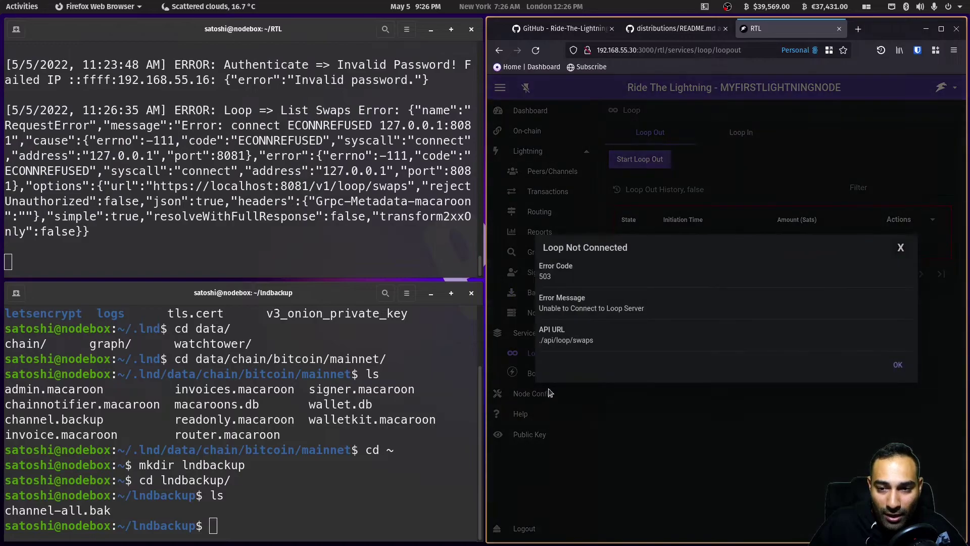
pyautogui.click(901, 247)
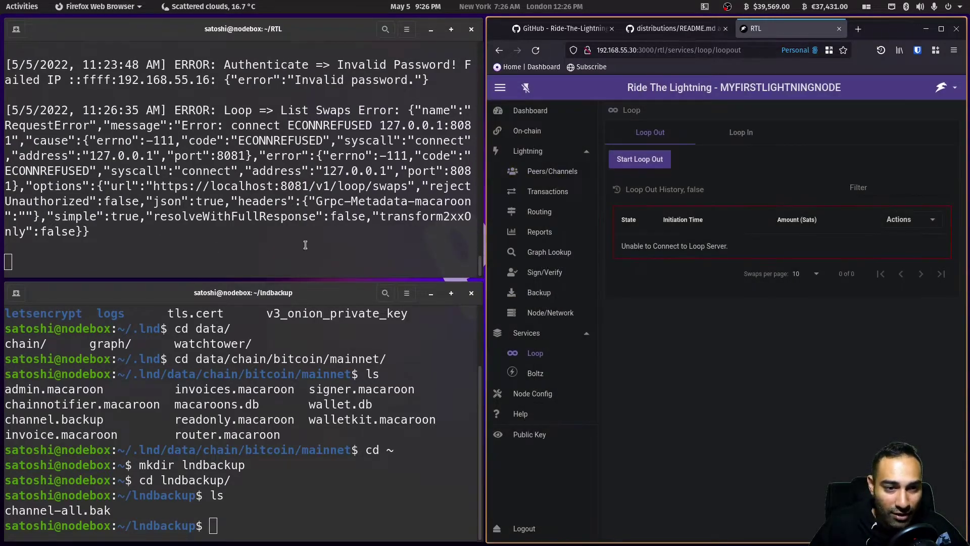
# - Open the Boltz service page and dismiss its Not Connected error
pyautogui.click(535, 373)
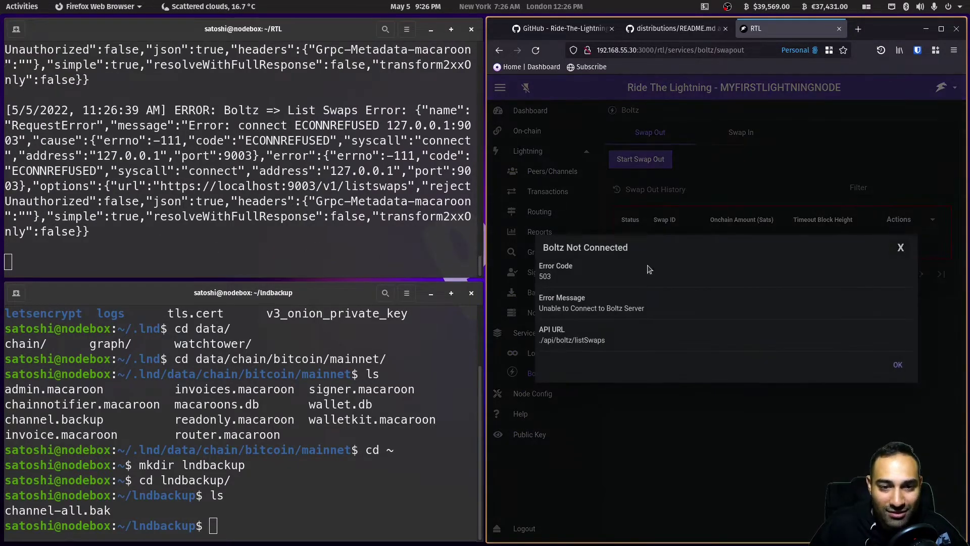
pyautogui.click(901, 247)
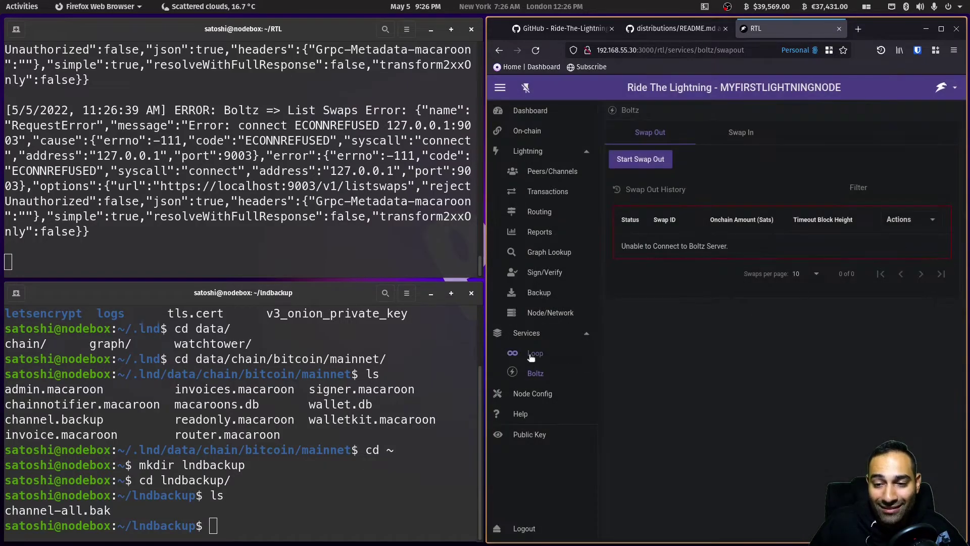
pyautogui.click(230, 271)
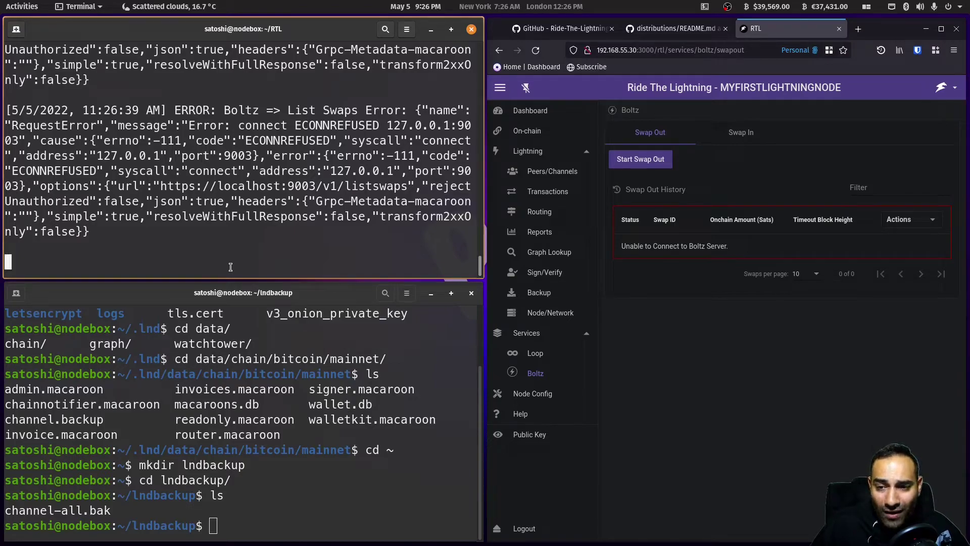
# - Stop the RTL server with Ctrl+C and strip the path from the browser address
pyautogui.hotkey('ctrl', 'c')
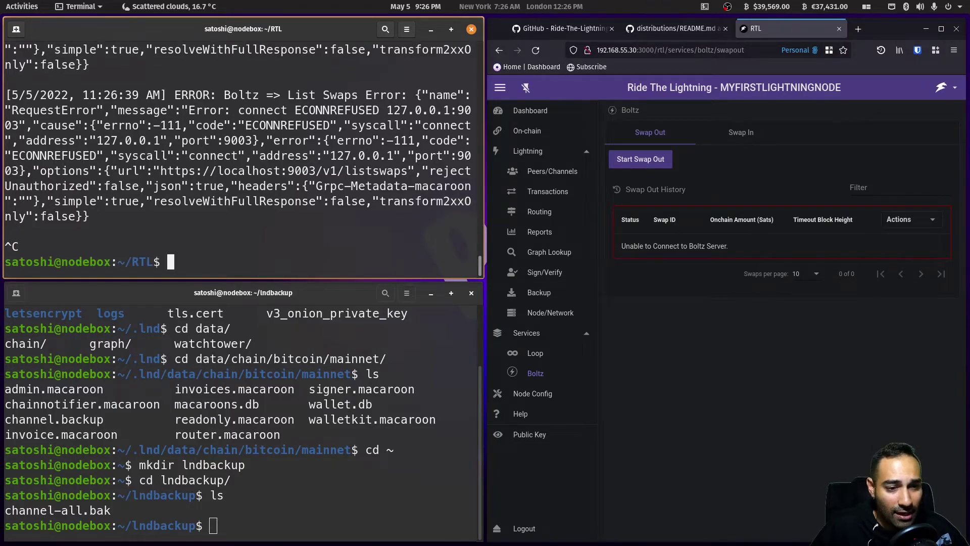
pyautogui.click(701, 50)
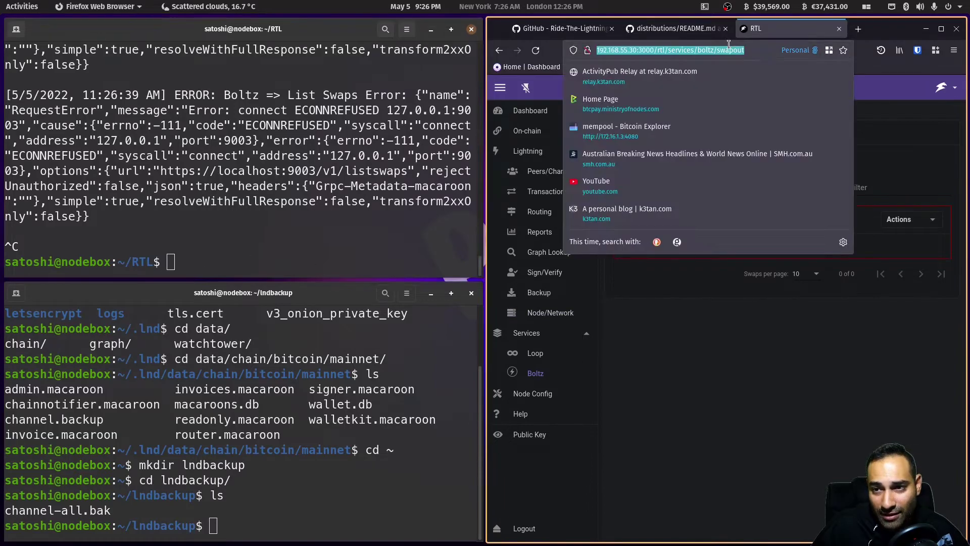
pyautogui.click(701, 50)
pyautogui.moveTo(662, 51); pyautogui.dragTo(766, 130)
pyautogui.press('BackSpace')
pyautogui.press('Return')
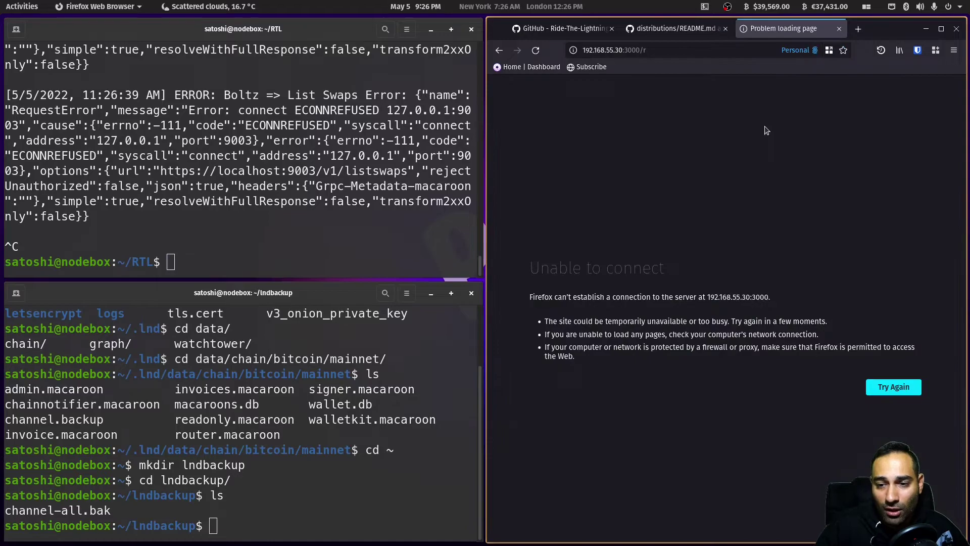
# - Reload 192.168.55.30:3000 to confirm RTL is no longer reachable
pyautogui.click(679, 51)
pyautogui.click(680, 51)
pyautogui.press('BackSpace')
pyautogui.press('BackSpace')
pyautogui.press('Return')
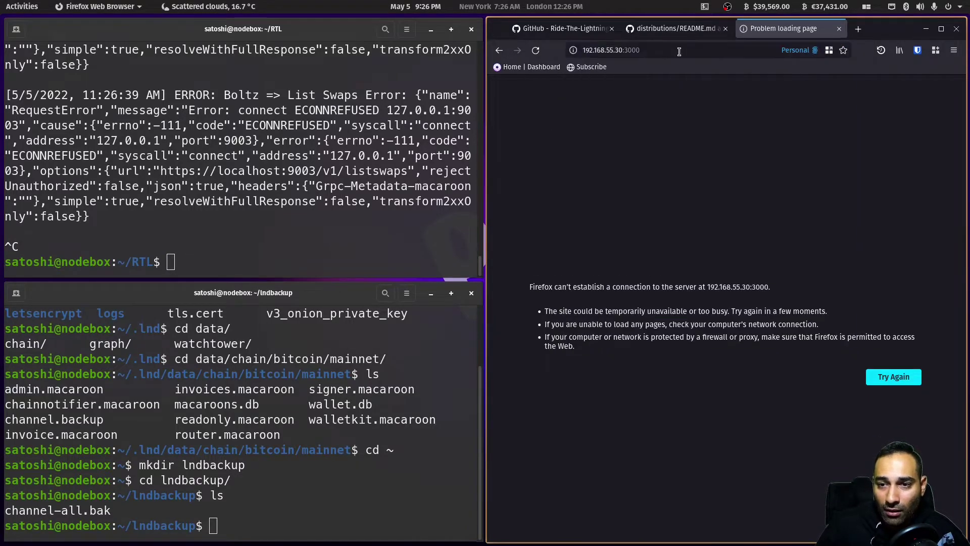
# - Switch to the GitHub RTL README and scroll toward the systemd service section
pyautogui.click(264, 237)
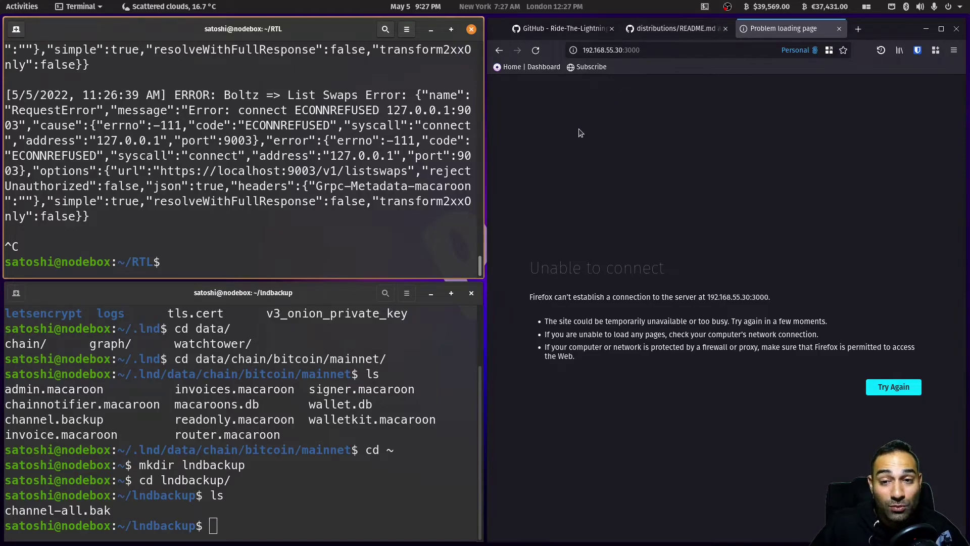
pyautogui.click(576, 31)
pyautogui.scroll(-10, 597, 328)
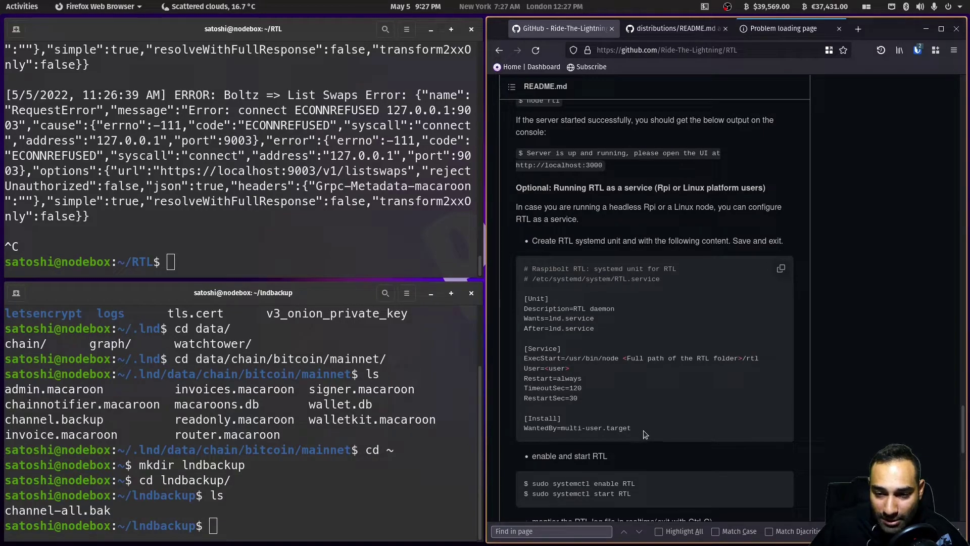
# - Select the README's RTL.service unit text from [Unit] to WantedBy=multi-user.target
pyautogui.moveTo(639, 427); pyautogui.dragTo(524, 267)
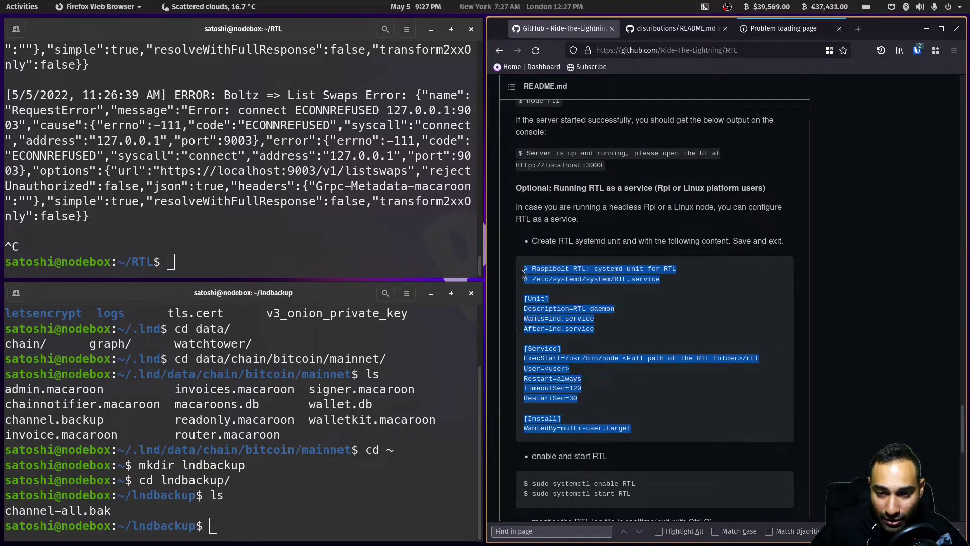
pyautogui.click(533, 307)
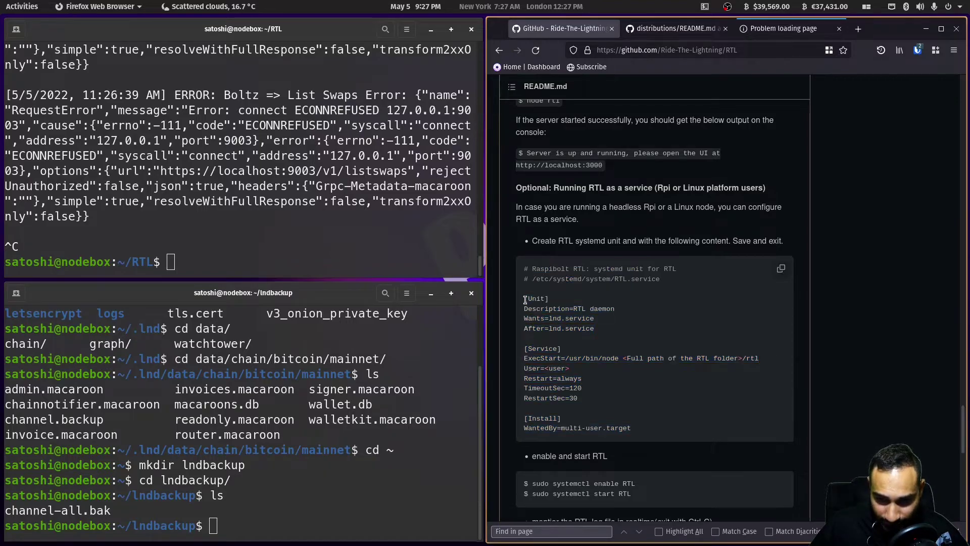
pyautogui.moveTo(525, 299); pyautogui.dragTo(635, 431)
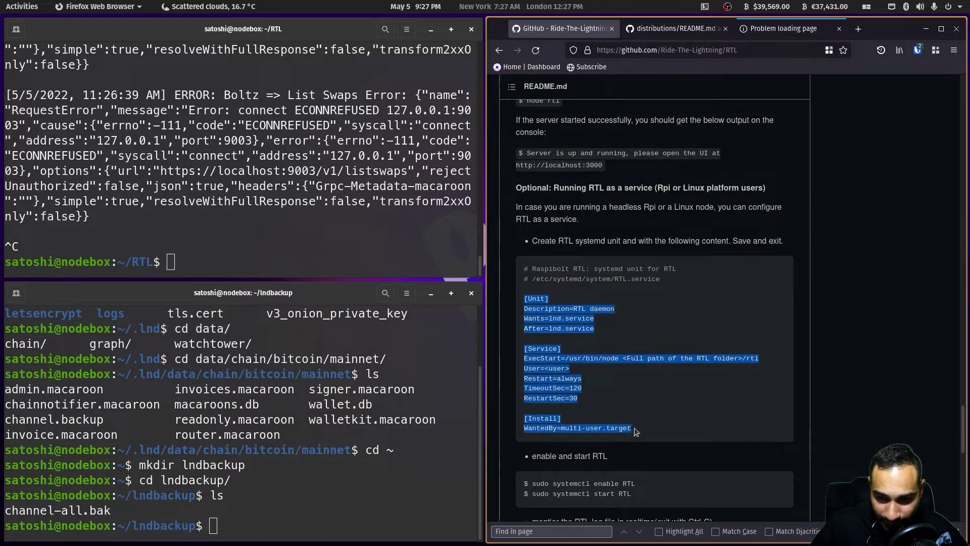
# - Open /etc/systemd/system/RTL.service with sudo nano and paste the copied unit text
pyautogui.click(251, 264)
pyautogui.write('sudo nano /et')
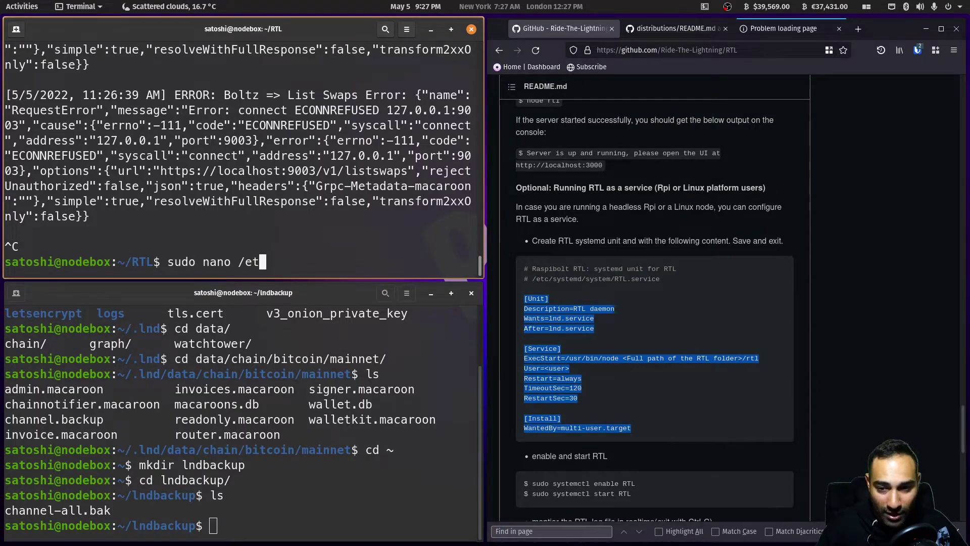
pyautogui.write('c/systemd/system')
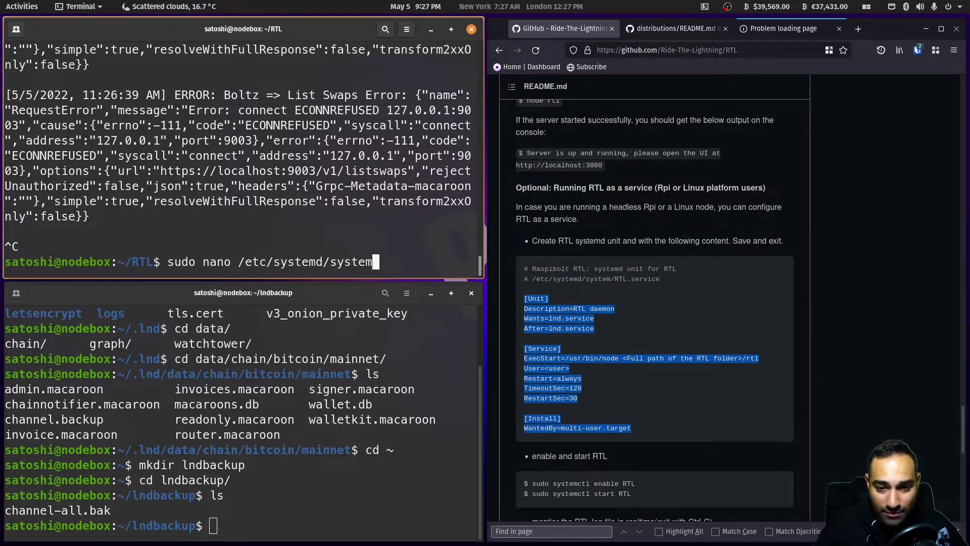
pyautogui.write('/RTL.service')
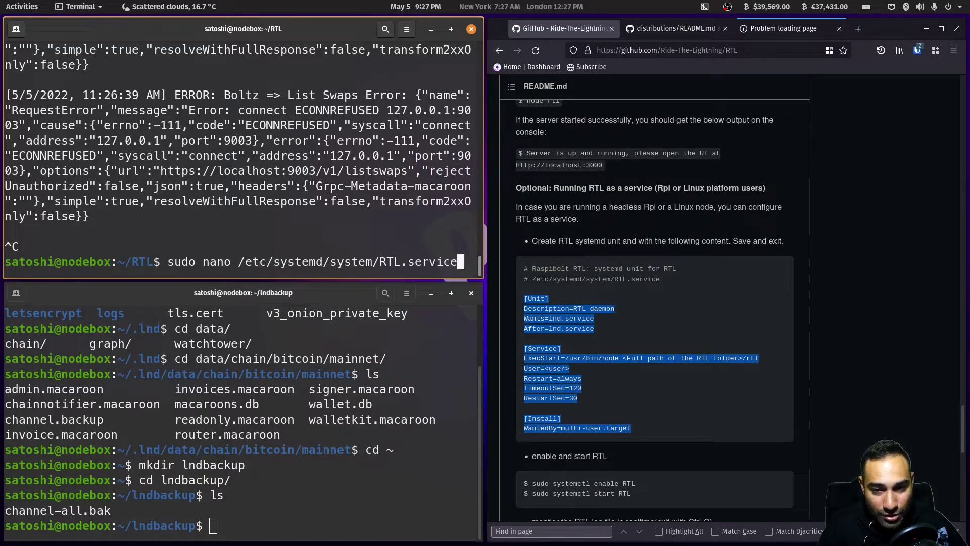
pyautogui.press('Return')
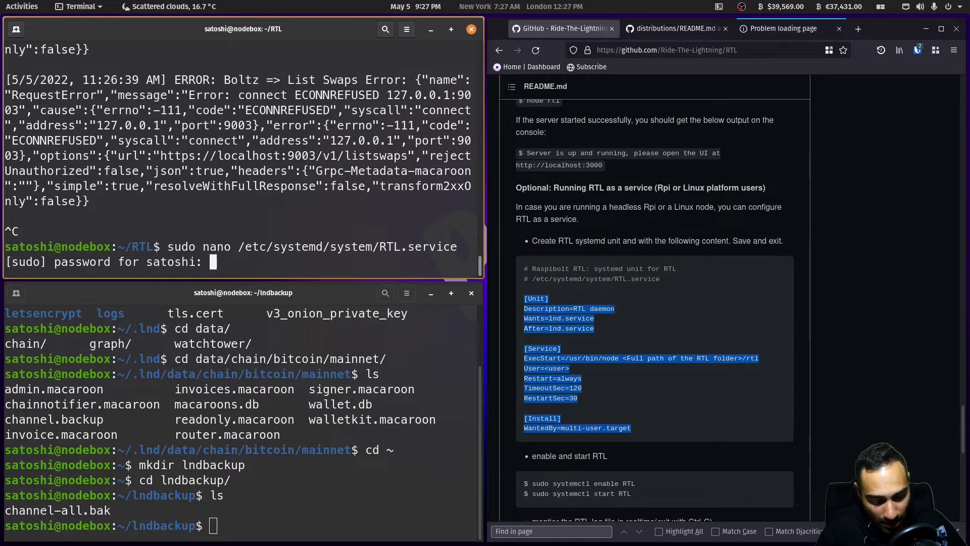
pyautogui.press('Return')
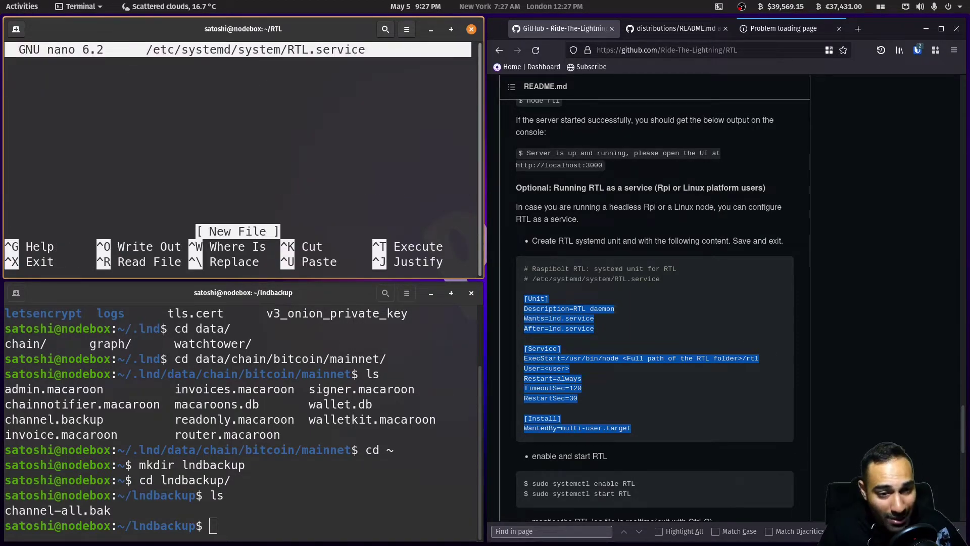
pyautogui.hotkey('ctrl', 'shift', 'v')
# - Replace the ExecStart placeholder with the RTL folder path in the user's home directory
pyautogui.press('Up')
pyautogui.press('Up')
pyautogui.press('Up')
pyautogui.press('Up')
pyautogui.press('Up')
pyautogui.press('Up')
pyautogui.press('Up')
pyautogui.press('Up')
pyautogui.press('Up')
pyautogui.press('Up')
pyautogui.press('Up')
pyautogui.press('Up')
pyautogui.press('Up')
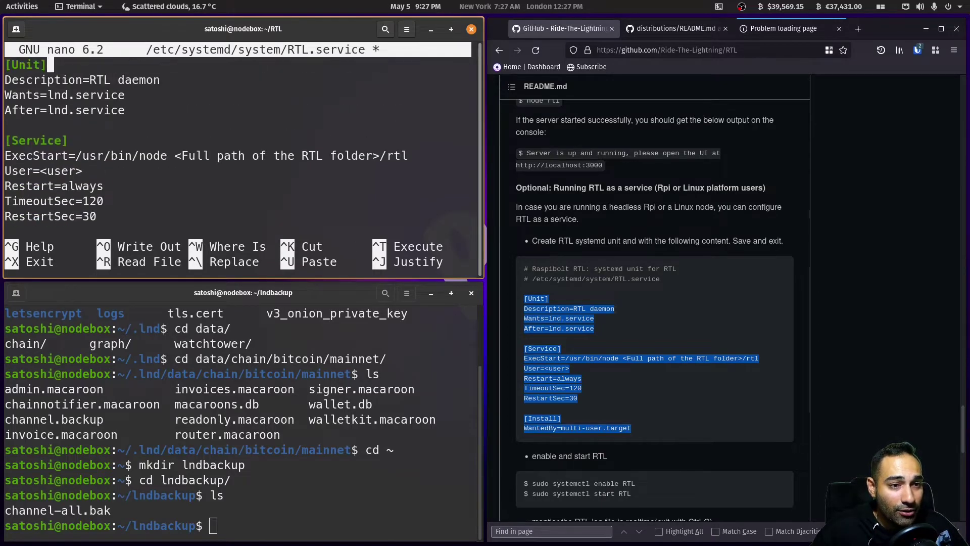
pyautogui.press('Down')
pyautogui.press('Down')
pyautogui.press('Down')
pyautogui.press('Down')
pyautogui.press('Down')
pyautogui.press('Down')
pyautogui.press('Right')
pyautogui.press('Left')
pyautogui.press('Left')
pyautogui.press('Right')
pyautogui.press('Right')
pyautogui.press('Right')
pyautogui.press('Right')
pyautogui.press('Right')
pyautogui.press('Right')
pyautogui.press('Right')
pyautogui.press('Right')
pyautogui.press('Right')
pyautogui.press('Right')
pyautogui.press('Right')
pyautogui.press('Right')
pyautogui.press('Right')
pyautogui.press('Right')
pyautogui.press('Right')
pyautogui.press('Right')
pyautogui.press('Right')
pyautogui.press('Right')
pyautogui.press('Right')
pyautogui.press('Right')
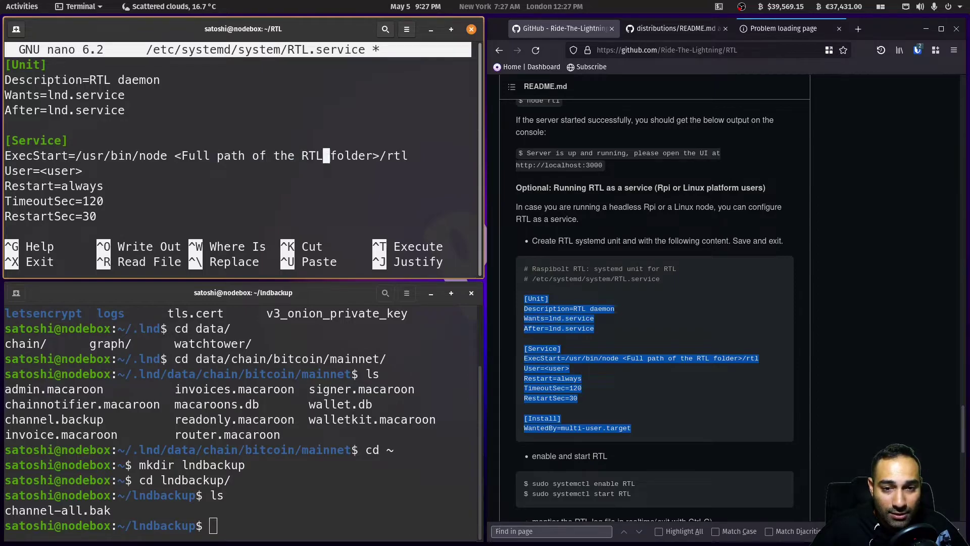
pyautogui.press('Right')
pyautogui.press('Right')
pyautogui.press('Right')
pyautogui.press('Right')
pyautogui.press('BackSpace')
pyautogui.press('BackSpace')
pyautogui.press('BackSpace')
pyautogui.press('BackSpace')
pyautogui.press('BackSpace')
pyautogui.press('BackSpace')
pyautogui.press('BackSpace')
pyautogui.press('BackSpace')
pyautogui.press('BackSpace')
pyautogui.press('BackSpace')
pyautogui.press('BackSpace')
pyautogui.press('BackSpace')
pyautogui.press('BackSpace')
pyautogui.press('BackSpace')
pyautogui.press('BackSpace')
pyautogui.press('BackSpace')
pyautogui.press('BackSpace')
pyautogui.press('BackSpace')
pyautogui.press('BackSpace')
pyautogui.press('BackSpace')
pyautogui.press('BackSpace')
pyautogui.press('BackSpace')
pyautogui.press('BackSpace')
pyautogui.press('BackSpace')
pyautogui.press('BackSpace')
pyautogui.write('/home/satos')
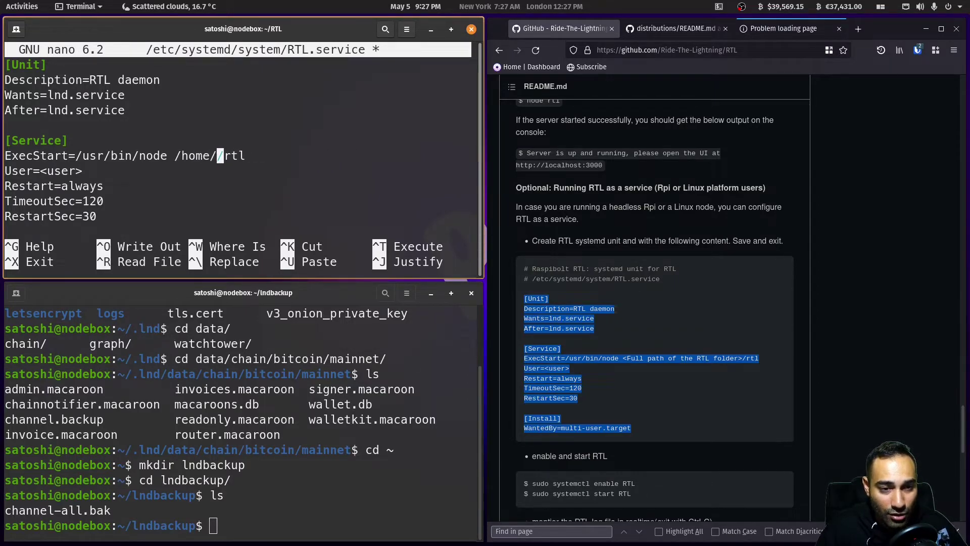
pyautogui.write('hi/RTL')
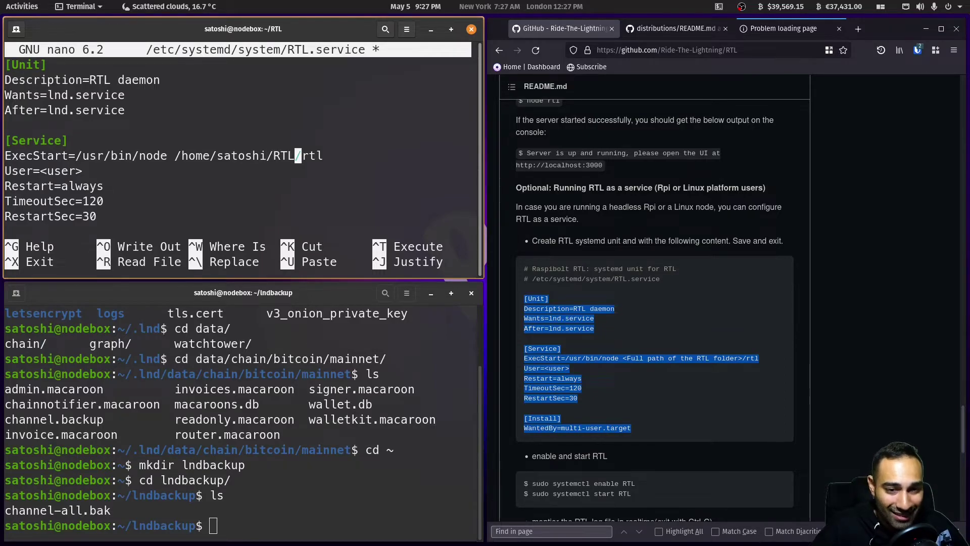
pyautogui.press('Right')
# - Replace the <user> placeholder with the local username and begin saving the file
pyautogui.press('Right')
pyautogui.press('Right')
pyautogui.press('Right')
pyautogui.press('Down')
pyautogui.press('Home')
pyautogui.press('Right')
pyautogui.press('Right')
pyautogui.press('Right')
pyautogui.press('Right')
pyautogui.press('Right')
pyautogui.press('Right')
pyautogui.press('Right')
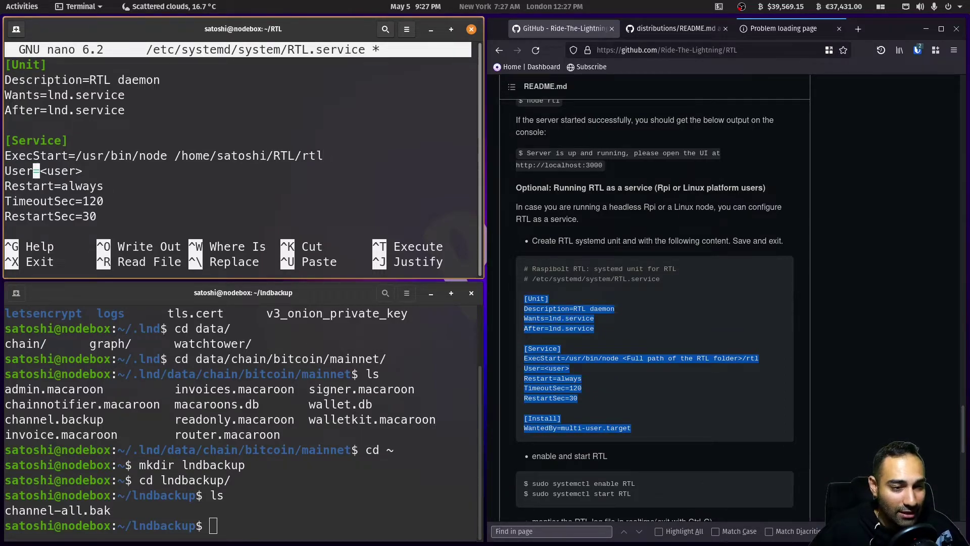
pyautogui.press('Right')
pyautogui.press('Right')
pyautogui.press('Right')
pyautogui.press('Right')
pyautogui.press('BackSpace')
pyautogui.press('BackSpace')
pyautogui.press('BackSpace')
pyautogui.press('BackSpace')
pyautogui.press('BackSpace')
pyautogui.press('BackSpace')
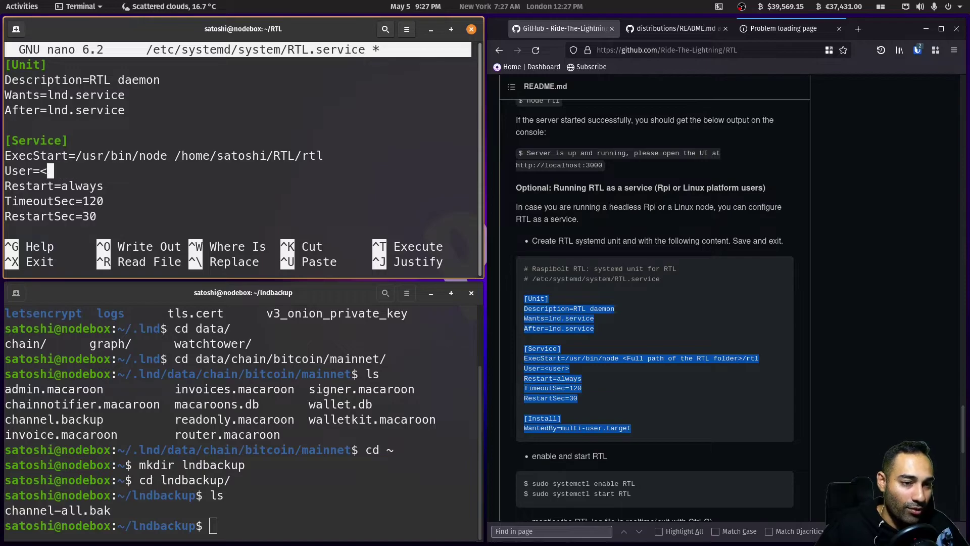
pyautogui.write('satoshi')
pyautogui.press('Down')
pyautogui.press('Down')
pyautogui.press('Down')
pyautogui.press('Down')
pyautogui.press('Down')
pyautogui.press('Down')
pyautogui.press('Down')
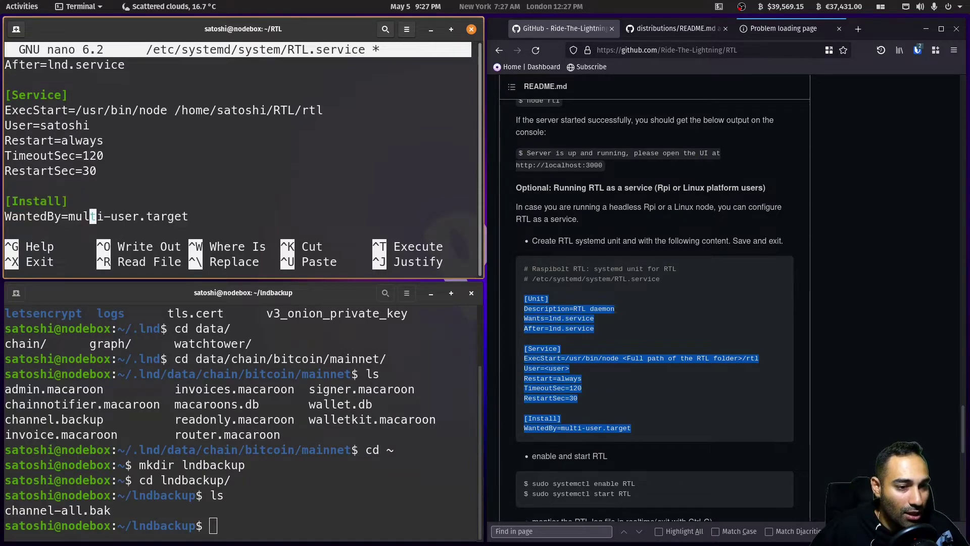
pyautogui.hotkey('ctrl', 'x')
# - Confirm writing RTL.service, exit nano, and enable RTL.service with sudo systemctl enable
pyautogui.press('y')
pyautogui.press('Return')
pyautogui.write('sudo systemctl ')
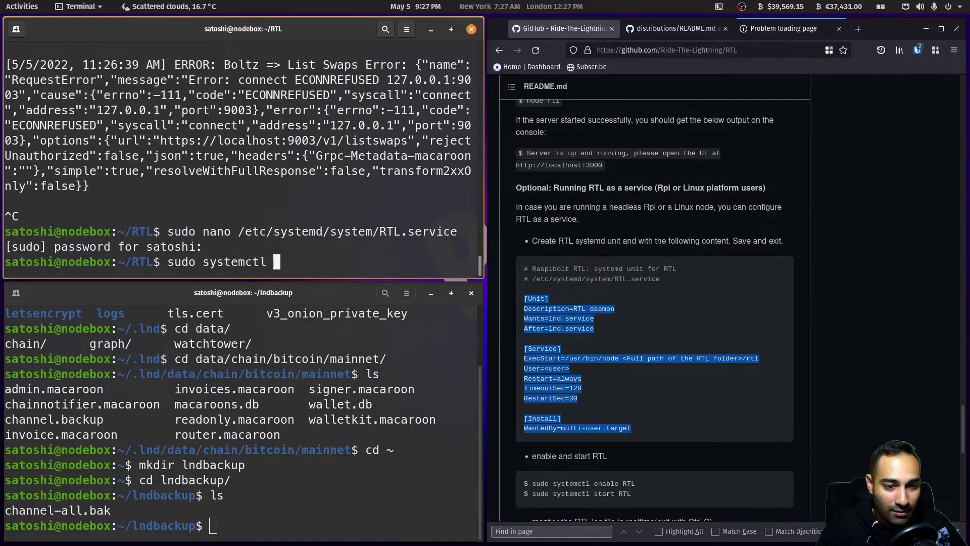
pyautogui.write('enable RT')
pyautogui.press('Tab')
pyautogui.press('Return')
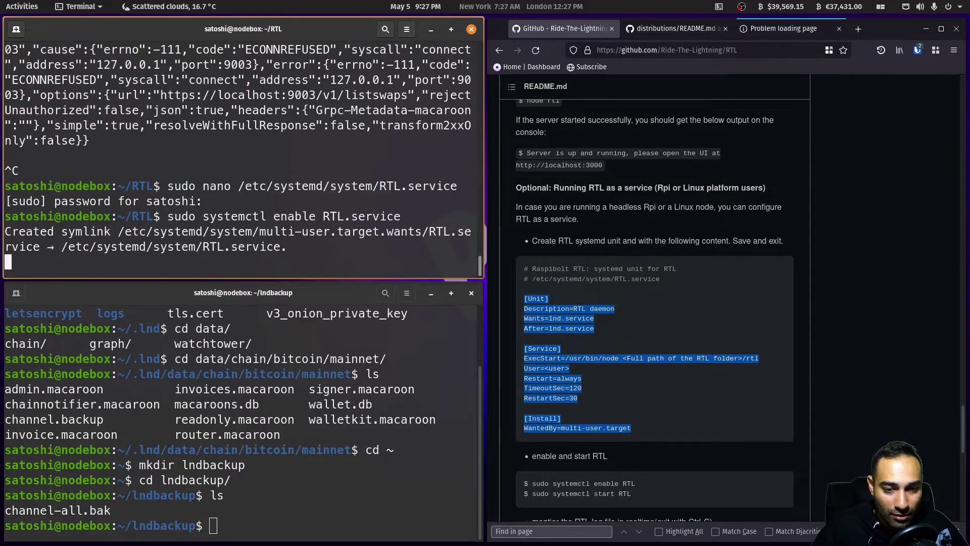
# - Start RTL.service with sudo systemctl start and list the folder contents
pyautogui.write('sudo systemctl statu')
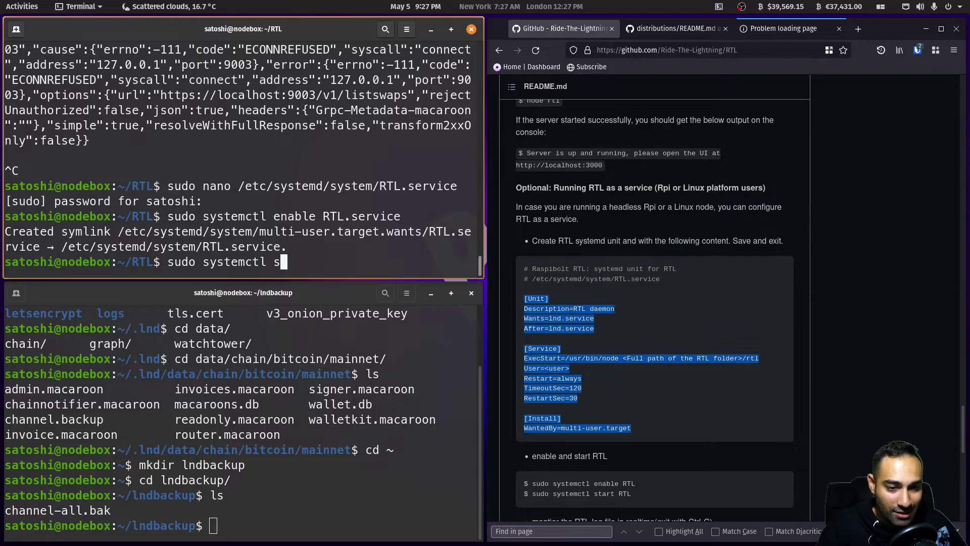
pyautogui.press('BackSpace')
pyautogui.press('BackSpace')
pyautogui.press('BackSpace')
pyautogui.press('BackSpace')
pyautogui.write('tart RTL')
pyautogui.press('Tab')
pyautogui.press('Return')
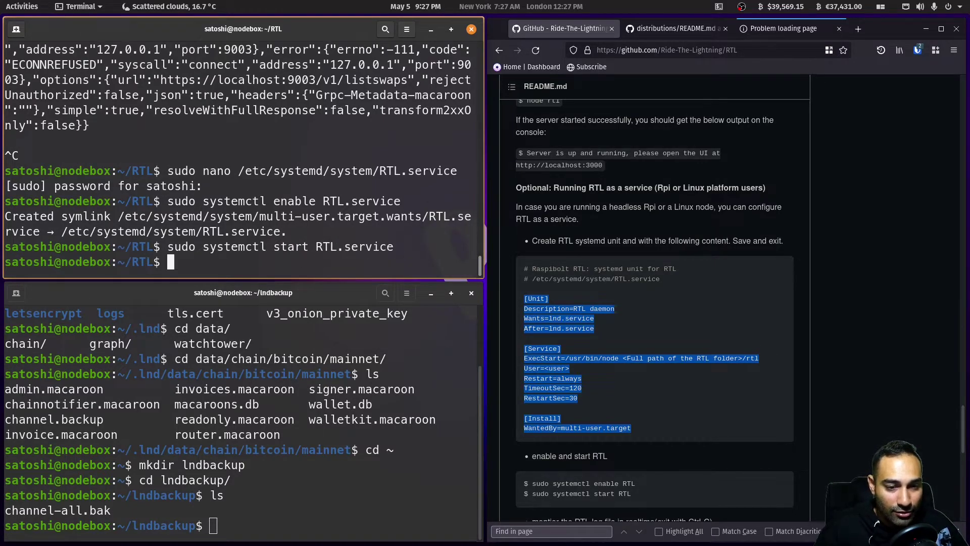
pyautogui.write('ls')
pyautogui.press('Return')
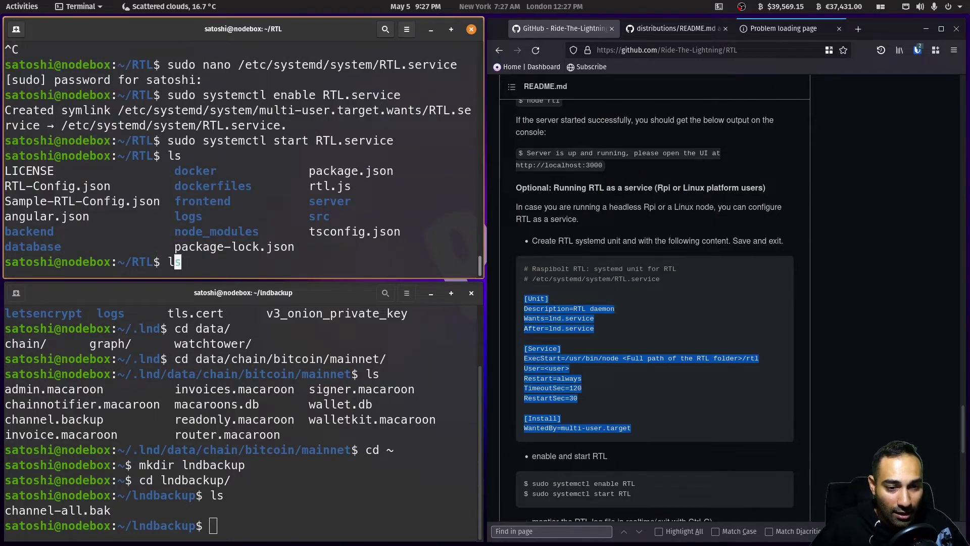
# - Check with sudo systemctl status that RTL.service is active (running)
pyautogui.write('sudo systemctl status RT')
pyautogui.press('Tab')
pyautogui.press('Return')
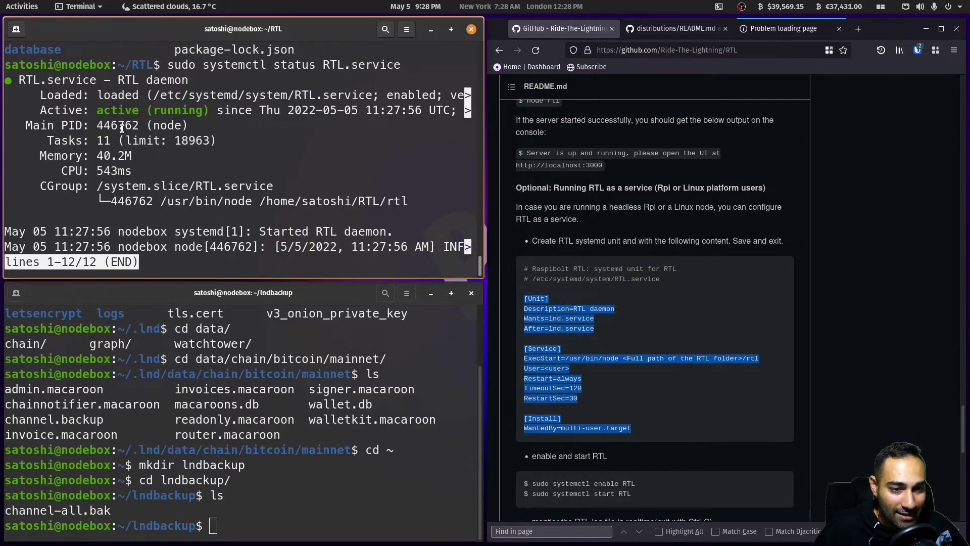
# - Reload the RTL page in Firefox and log in with the RTL password
pyautogui.press('q')
pyautogui.click(783, 28)
pyautogui.press('F5')
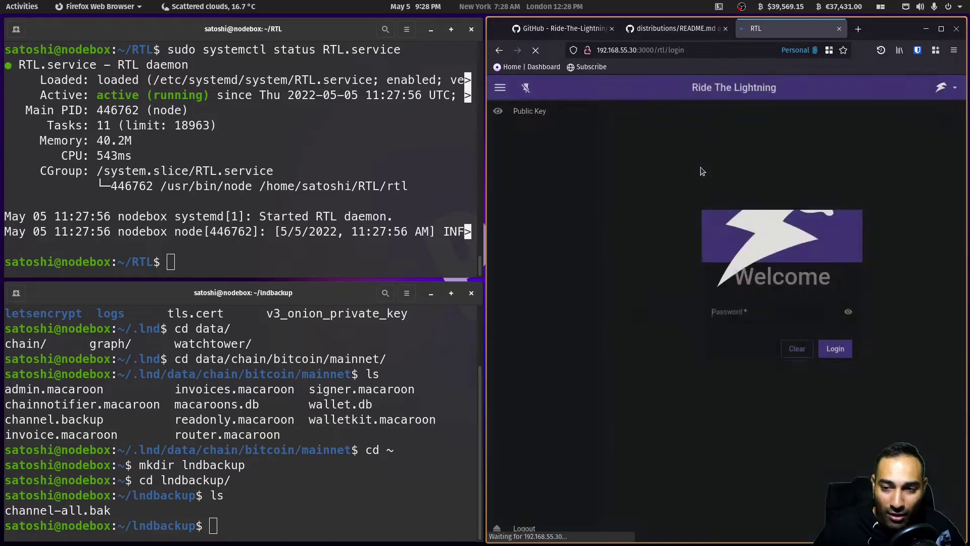
pyautogui.write('•••••')
pyautogui.press('Return')
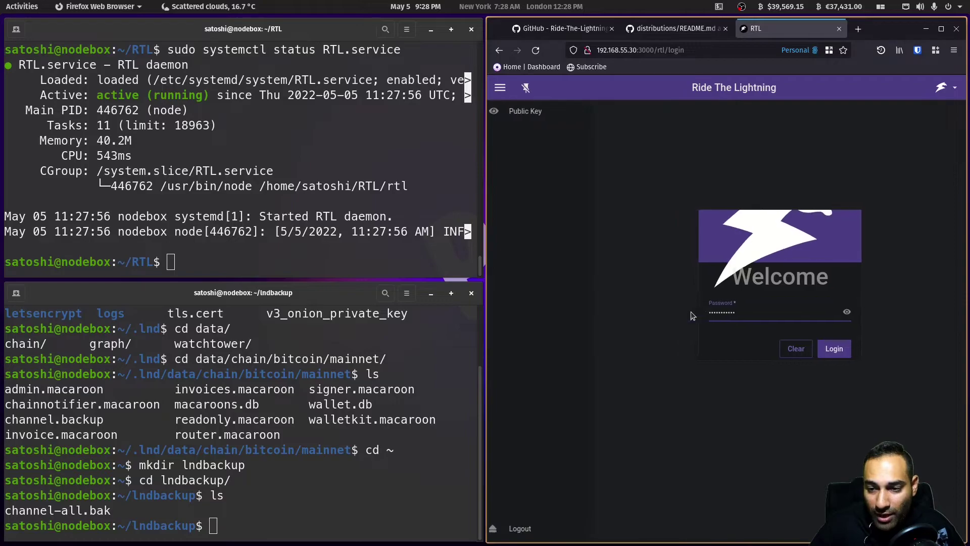
pyautogui.click(835, 354)
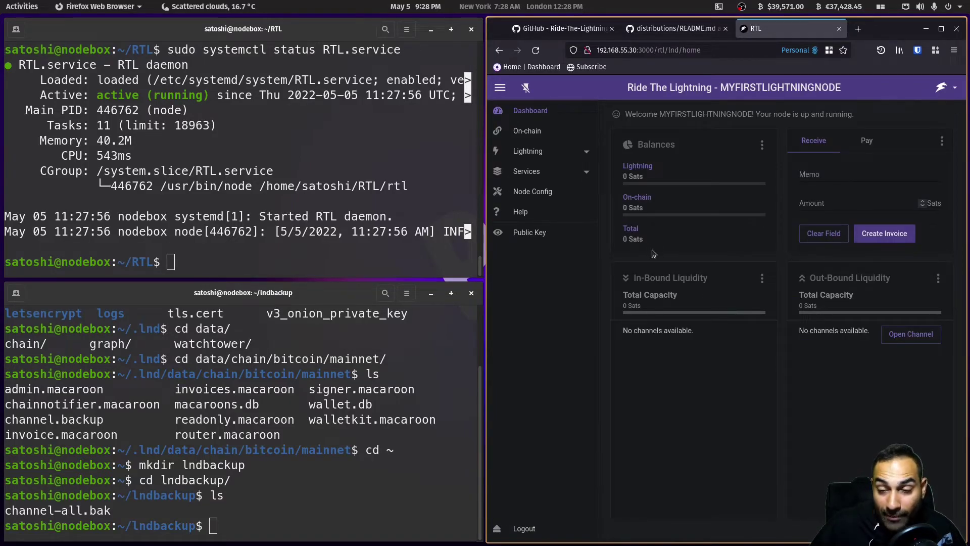
# - Show the node's Node URI and QR code from the Public Key dialog
pyautogui.click(547, 237)
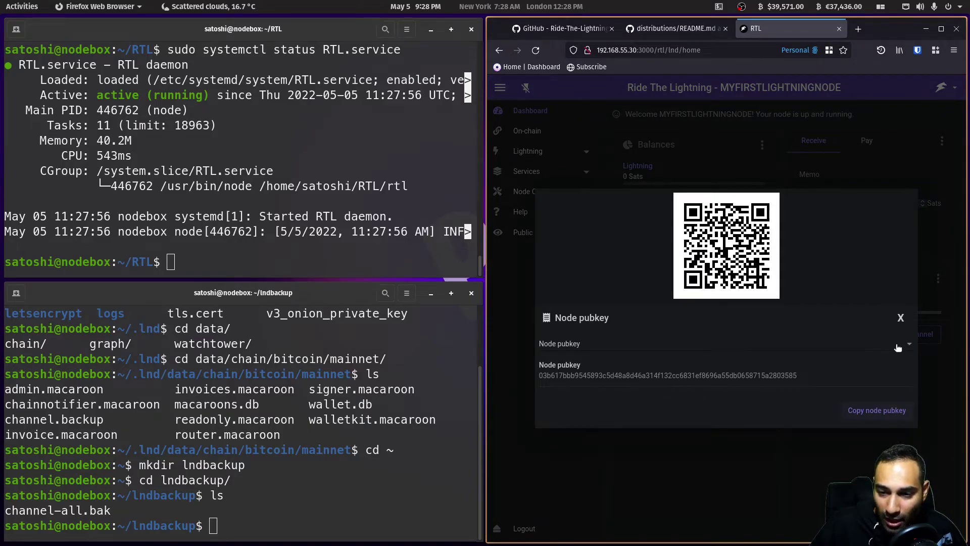
pyautogui.click(569, 347)
pyautogui.click(567, 366)
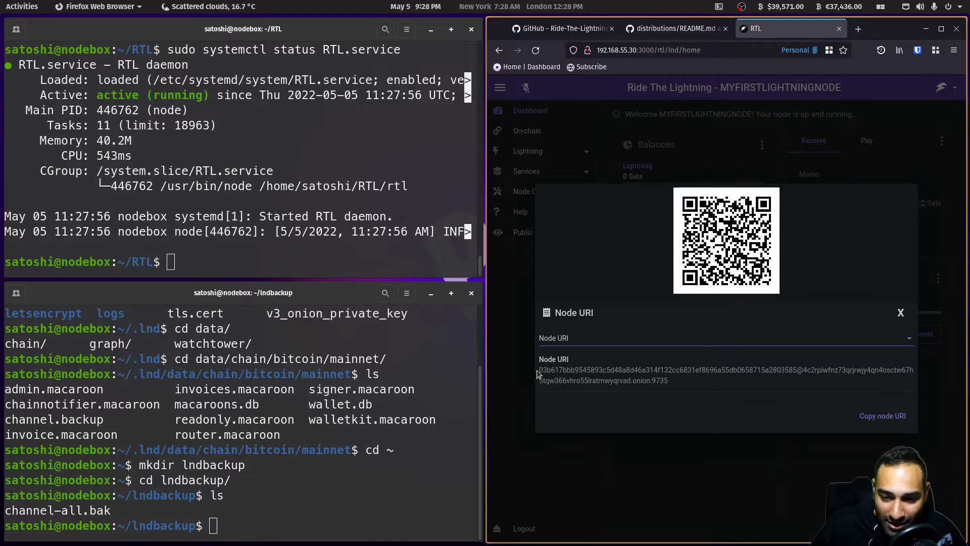
pyautogui.moveTo(539, 373); pyautogui.dragTo(672, 387)
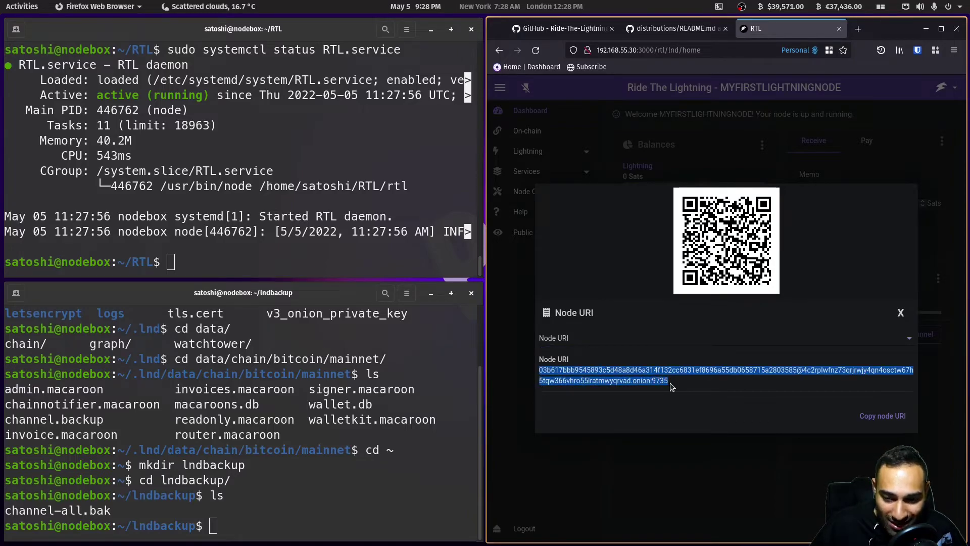
# - Select the full Node URI text and close the dialog
pyautogui.click(827, 385)
pyautogui.moveTo(887, 372); pyautogui.dragTo(858, 386)
pyautogui.click(858, 386)
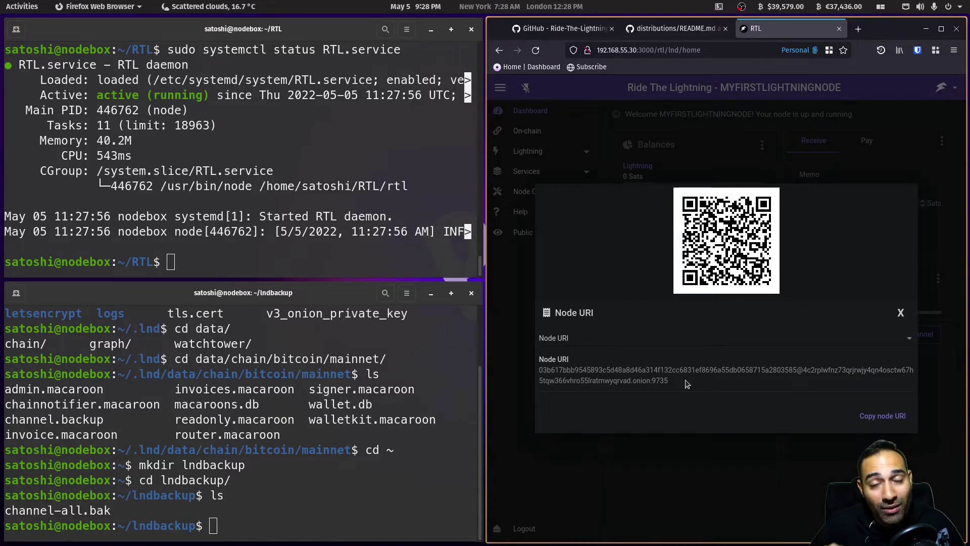
pyautogui.tripleClick(617, 383)
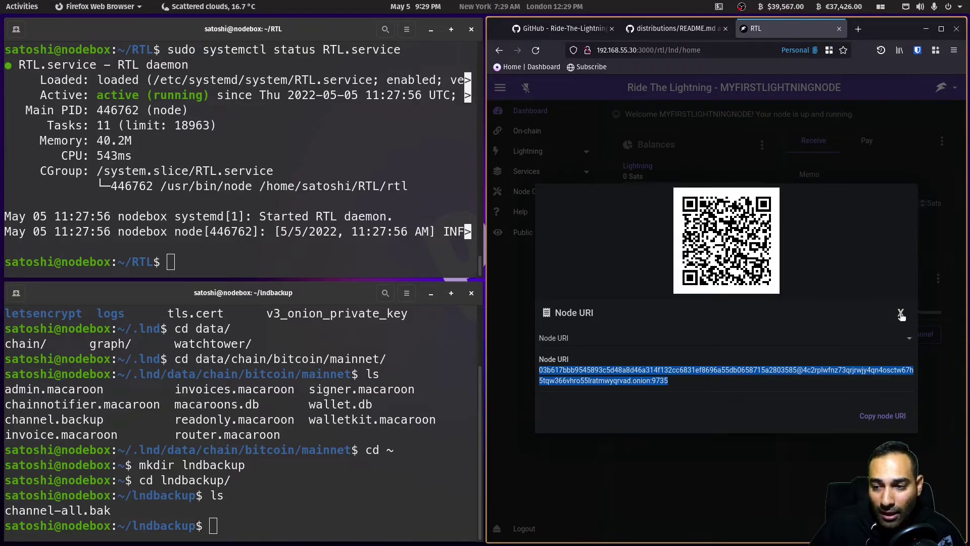
pyautogui.click(902, 314)
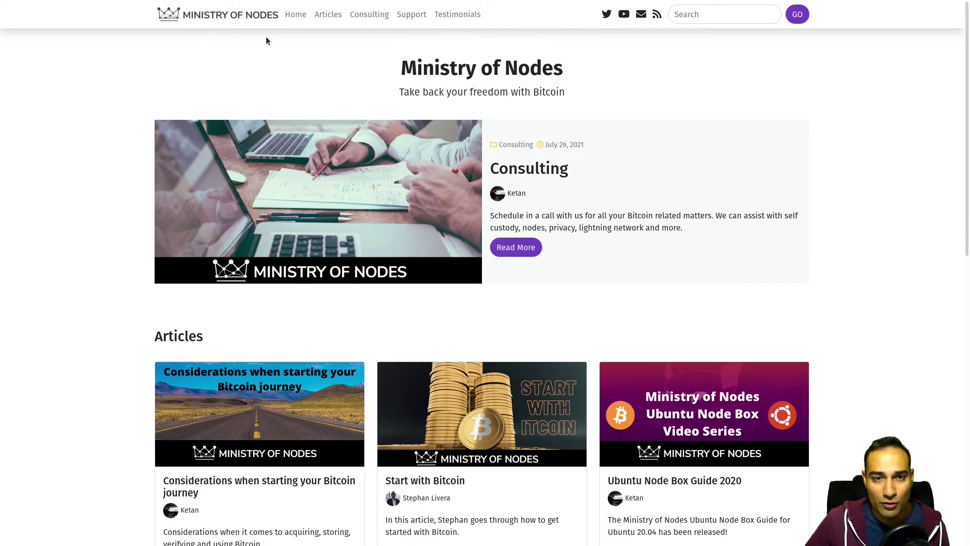
# - Open the Support post on Ministry of Nodes and scroll through it
pyautogui.click(411, 15)
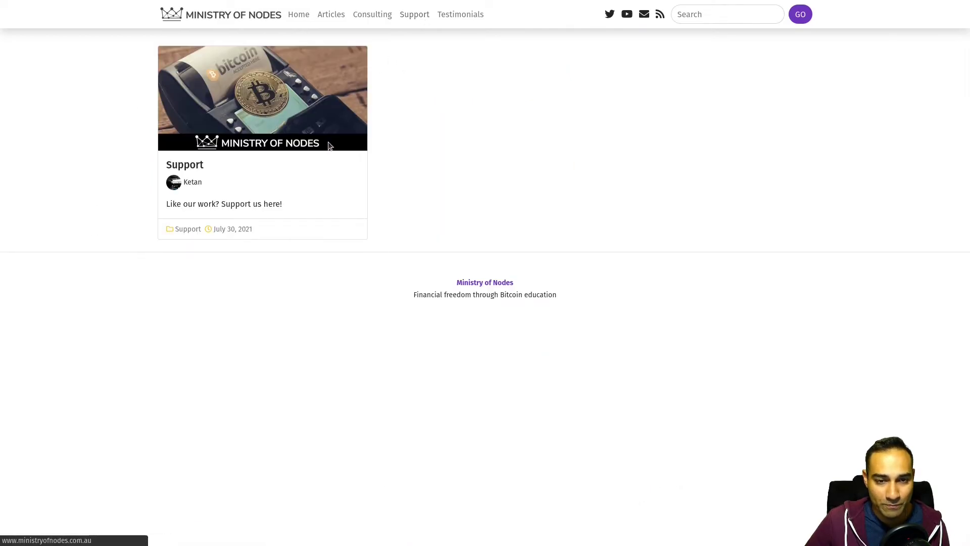
pyautogui.click(335, 144)
pyautogui.scroll(-5, 80, 220)
pyautogui.scroll(-5, 80, 224)
pyautogui.scroll(-1, 81, 224)
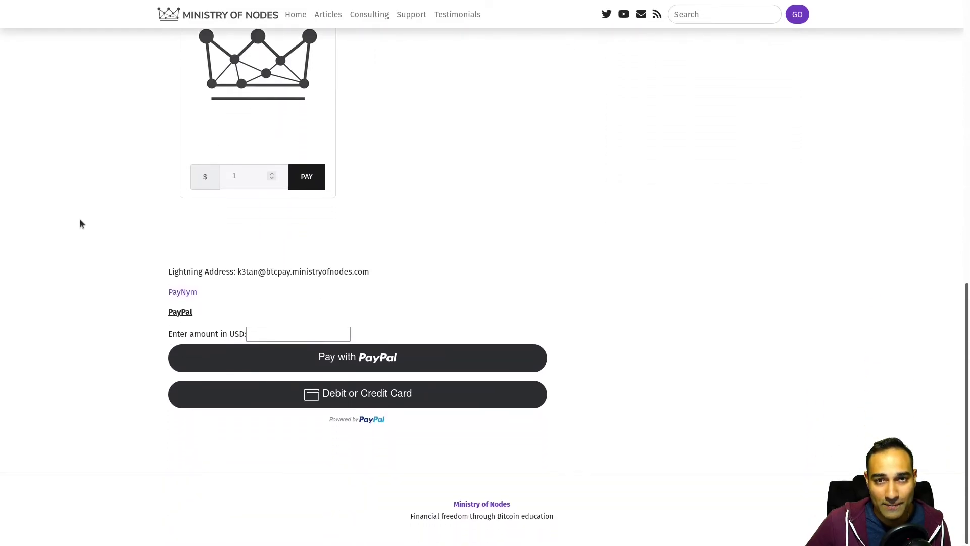
# - Open the Consulting post and pick Bitcoin Consulting Session in the Calendly widget
pyautogui.click(373, 19)
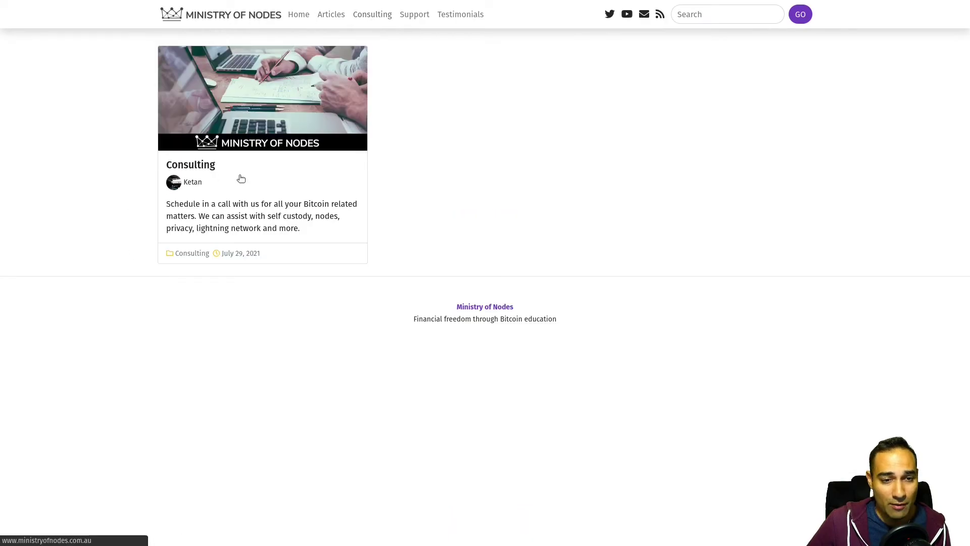
pyautogui.click(240, 178)
pyautogui.scroll(-4, 68, 179)
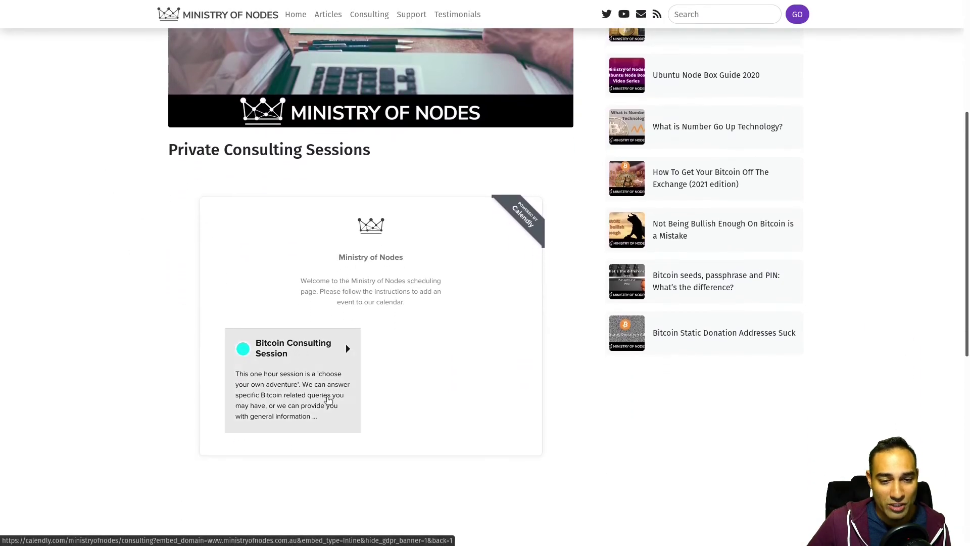
pyautogui.click(331, 400)
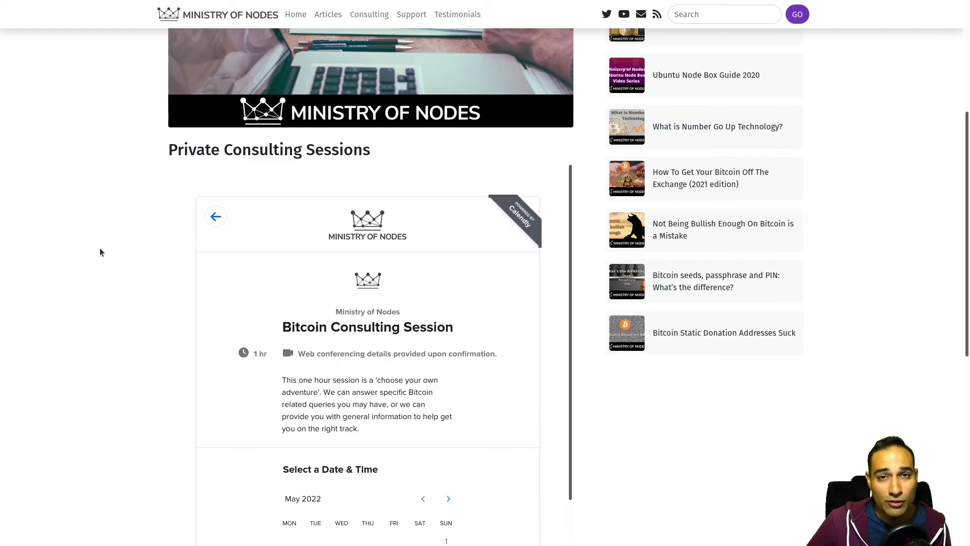
pyautogui.scroll(-3, 105, 247)
pyautogui.scroll(-1, 104, 249)
pyautogui.scroll(-3, 341, 202)
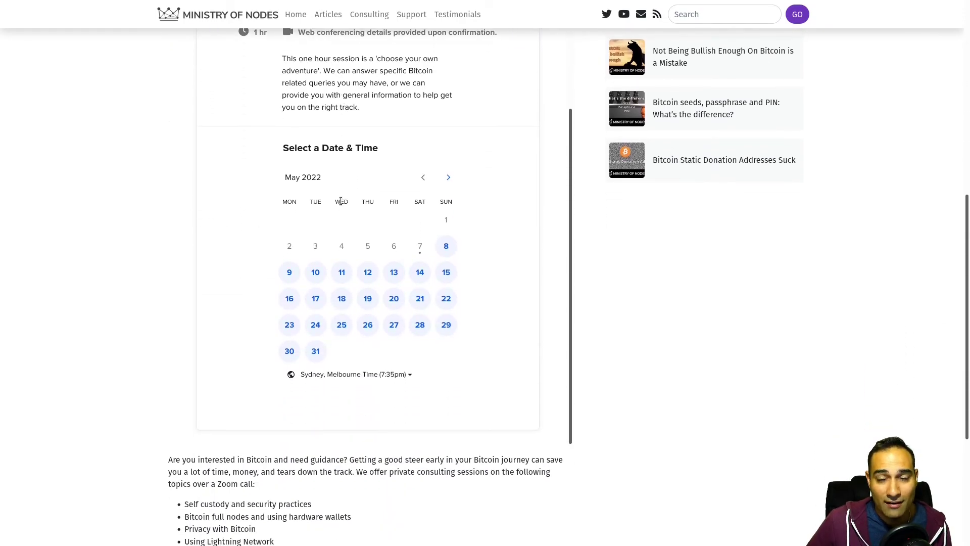